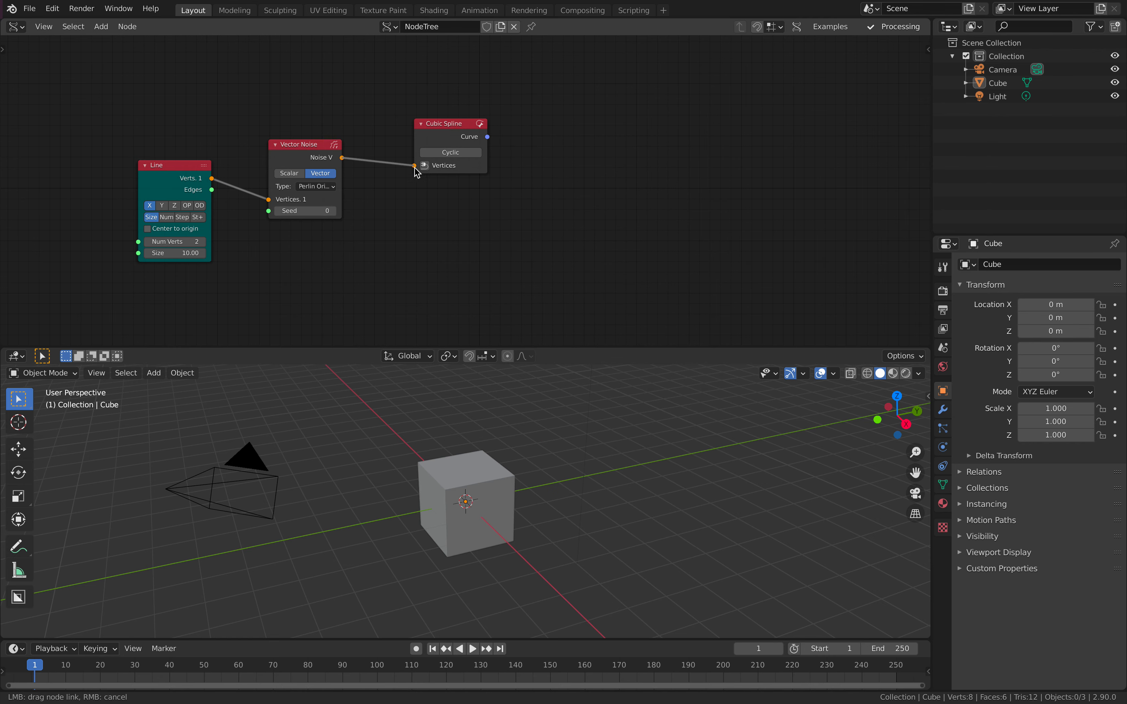
Connect the Vector Noise output to the Cubic Spline's vertices and set the Line's Num Verts to 20.
{"action": "left_click_drag", "start_coordinate": [416, 173], "coordinate": [415, 167]}
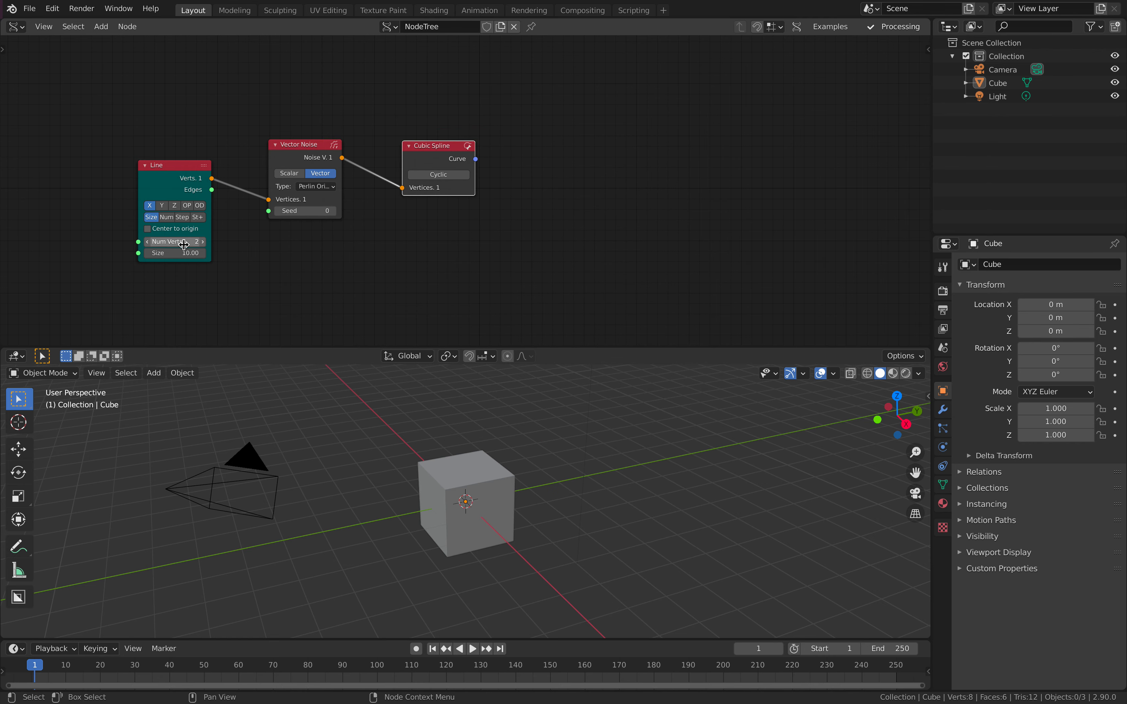
{"action": "left_click_drag", "start_coordinate": [175, 241], "coordinate": [182, 242]}
Add an Evaluate Curve node fed by the Cubic Spline's curve and attach a Temporal Viewer to preview its vertices and edges.
{"action": "middle_click_drag", "start_coordinate": [621, 195], "coordinate": [609, 200]}
{"action": "key", "text": "shift+a"}
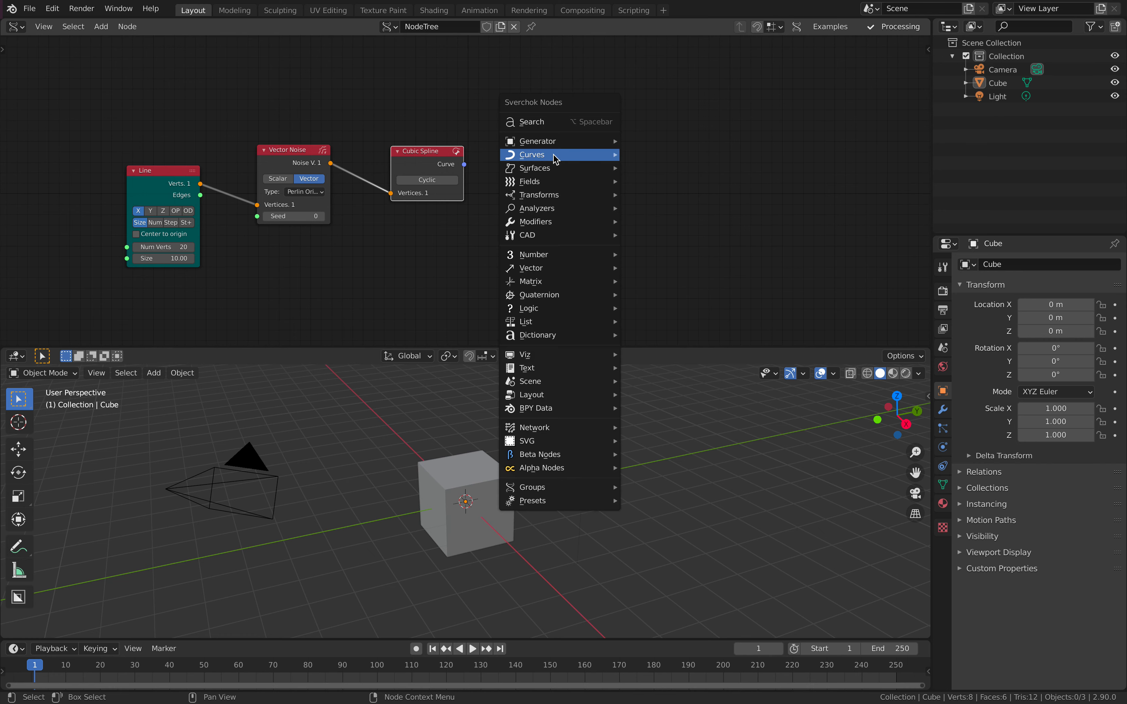
{"action": "mouse_move", "coordinate": [554, 155]}
{"action": "left_click", "coordinate": [674, 594]}
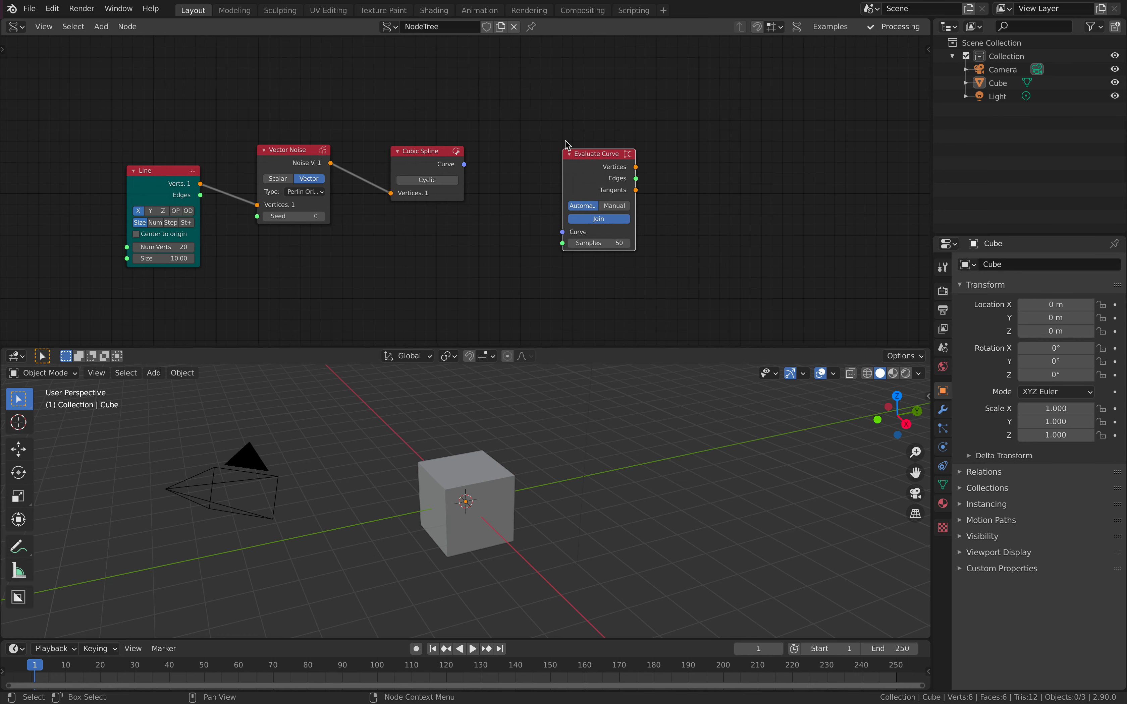
{"action": "left_click_drag", "start_coordinate": [464, 164], "coordinate": [574, 229]}
{"action": "left_click_drag", "start_coordinate": [578, 155], "coordinate": [557, 143]}
{"action": "left_click", "coordinate": [568, 144], "text": "ctrl+shift"}
Delete all the default objects in the 3D scene.
{"action": "key", "text": "a"}
{"action": "key", "text": "Delete"}
{"action": "middle_click_drag", "start_coordinate": [601, 482], "coordinate": [576, 455]}
Set the Line node's Num Verts to 80.
{"action": "middle_click_drag", "start_coordinate": [267, 221], "coordinate": [261, 201]}
{"action": "left_click_drag", "start_coordinate": [176, 226], "coordinate": [186, 227]}
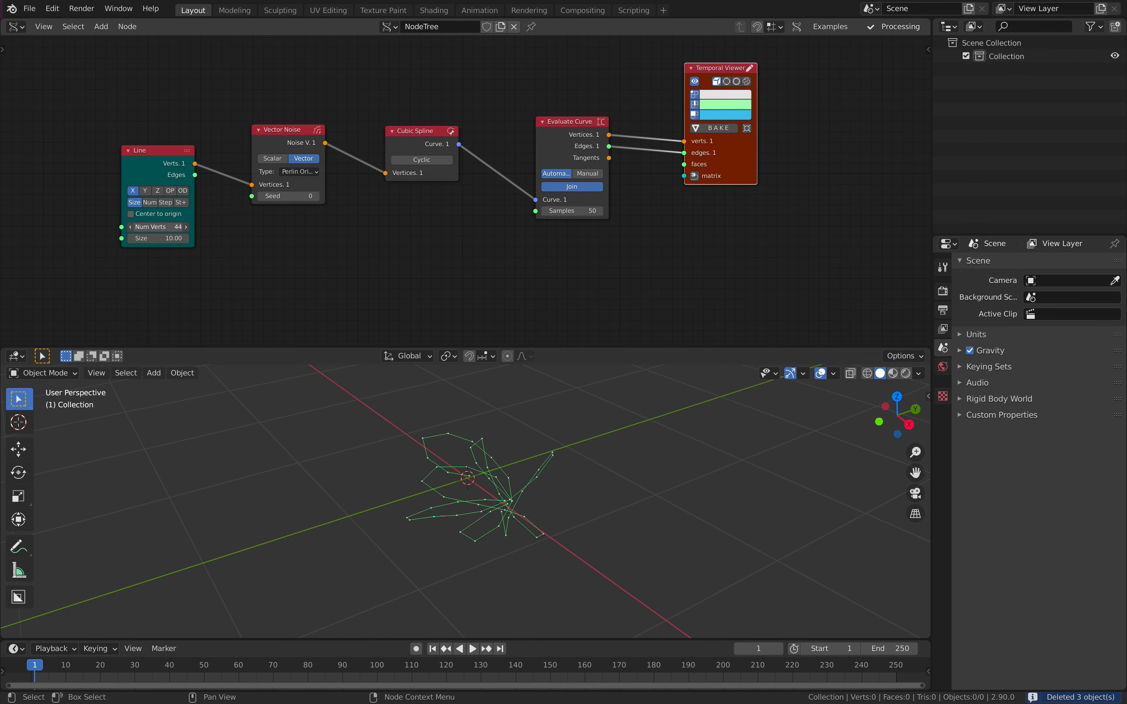
{"action": "middle_click_drag", "start_coordinate": [421, 428], "coordinate": [431, 430]}
{"action": "scroll", "coordinate": [202, 245], "scroll_direction": "down", "scroll_amount": 4}
{"action": "left_click_drag", "start_coordinate": [240, 225], "coordinate": [292, 227]}
Set the Line node's Size to 1.84 and the Vector Noise Seed to 44.
{"action": "scroll", "coordinate": [208, 241], "scroll_direction": "up", "scroll_amount": 2}
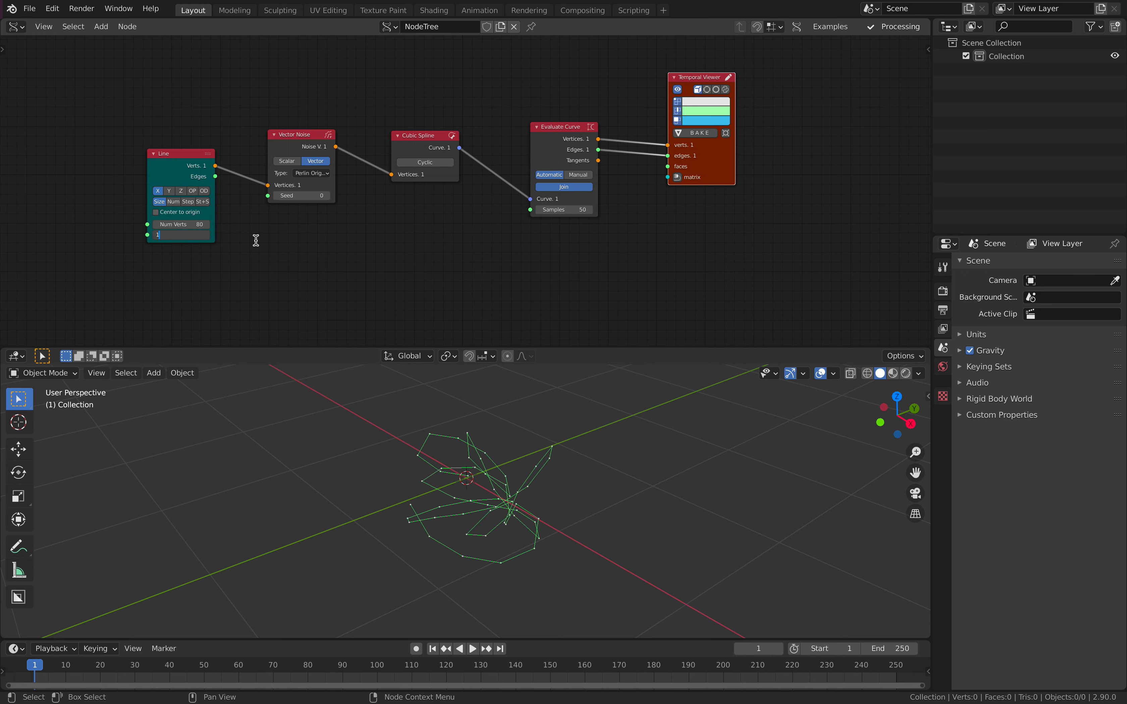
{"action": "key", "text": "Return"}
{"action": "middle_click_drag", "start_coordinate": [308, 230], "coordinate": [266, 232]}
{"action": "scroll", "coordinate": [267, 232], "scroll_direction": "up", "scroll_amount": 1}
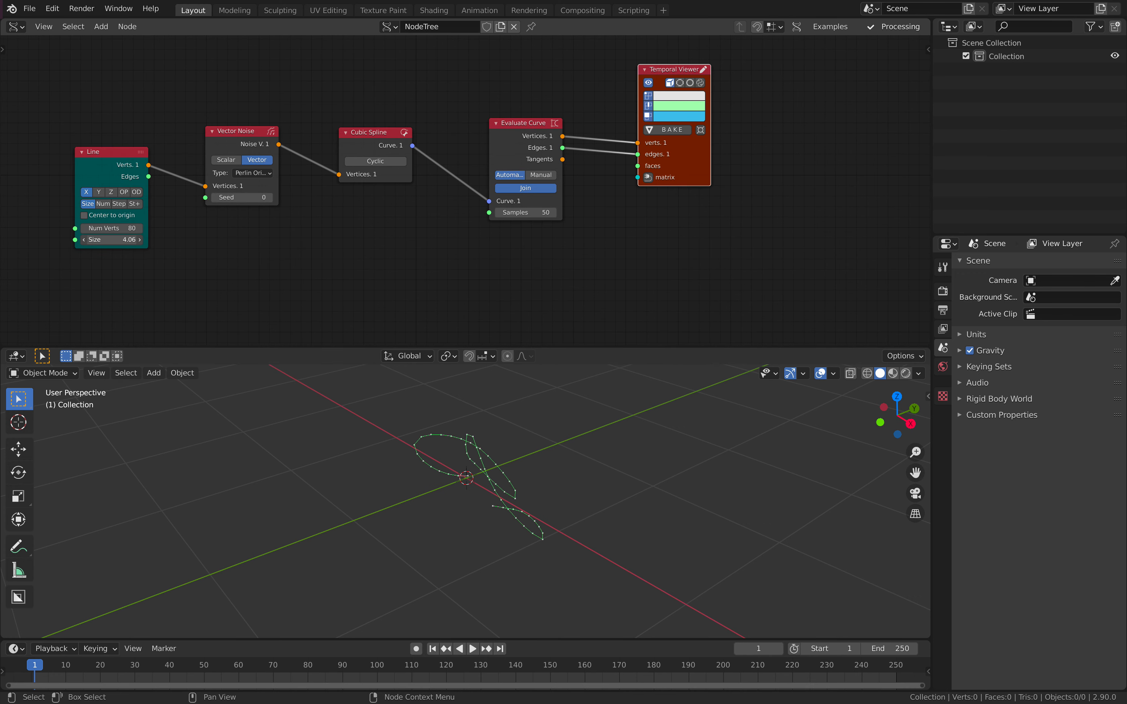
{"action": "scroll", "coordinate": [218, 225], "scroll_direction": "down", "scroll_amount": 1}
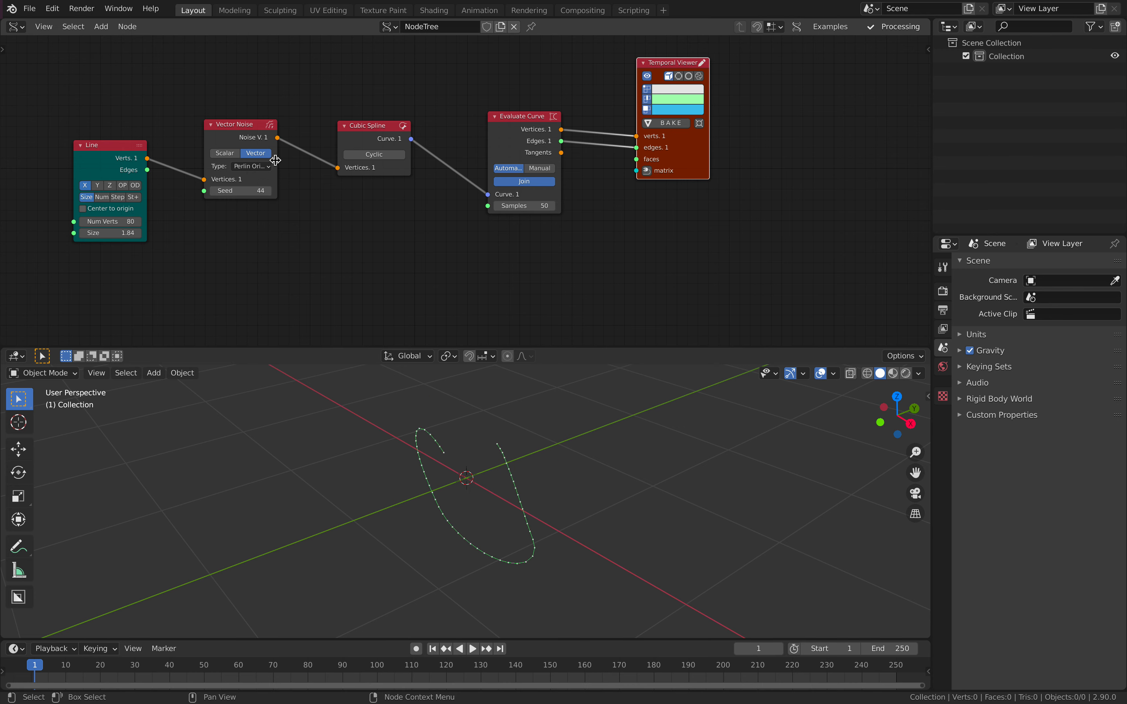
Widen the Vector Noise node, try its noise types and set the type to Cellnoise.
{"action": "left_click_drag", "start_coordinate": [276, 160], "coordinate": [306, 162]}
{"action": "left_click", "coordinate": [290, 165]}
{"action": "left_click", "coordinate": [290, 165]}
{"action": "left_click", "coordinate": [287, 166]}
{"action": "left_click", "coordinate": [283, 168]}
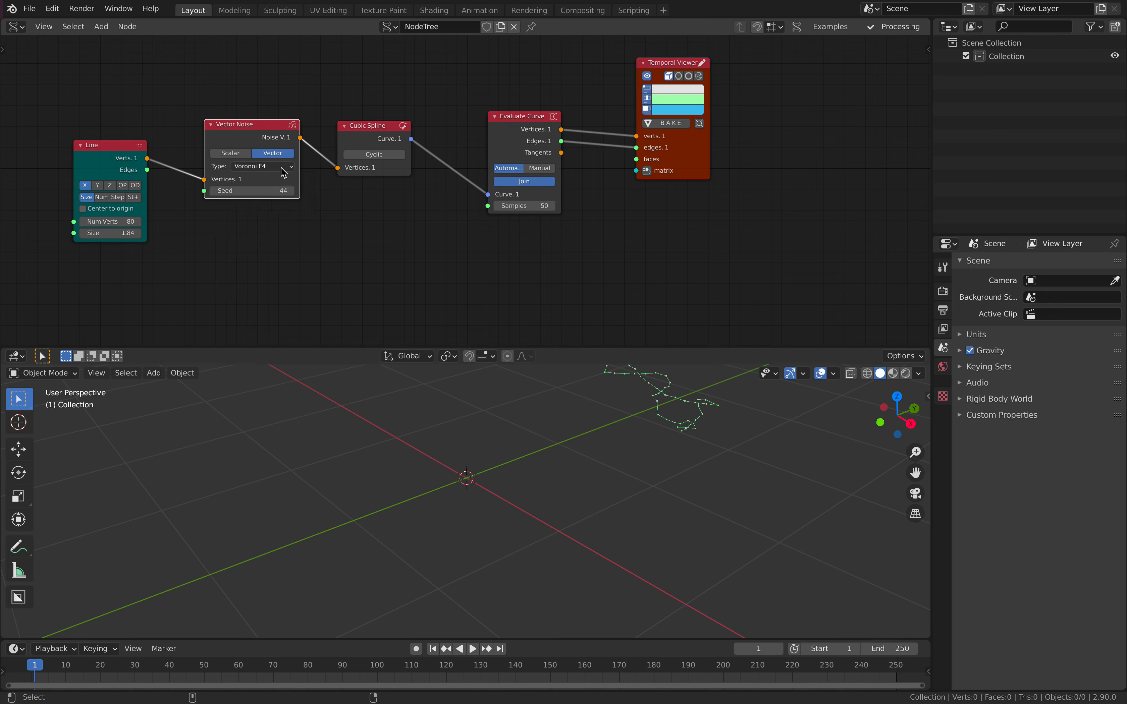
{"action": "left_click", "coordinate": [281, 167]}
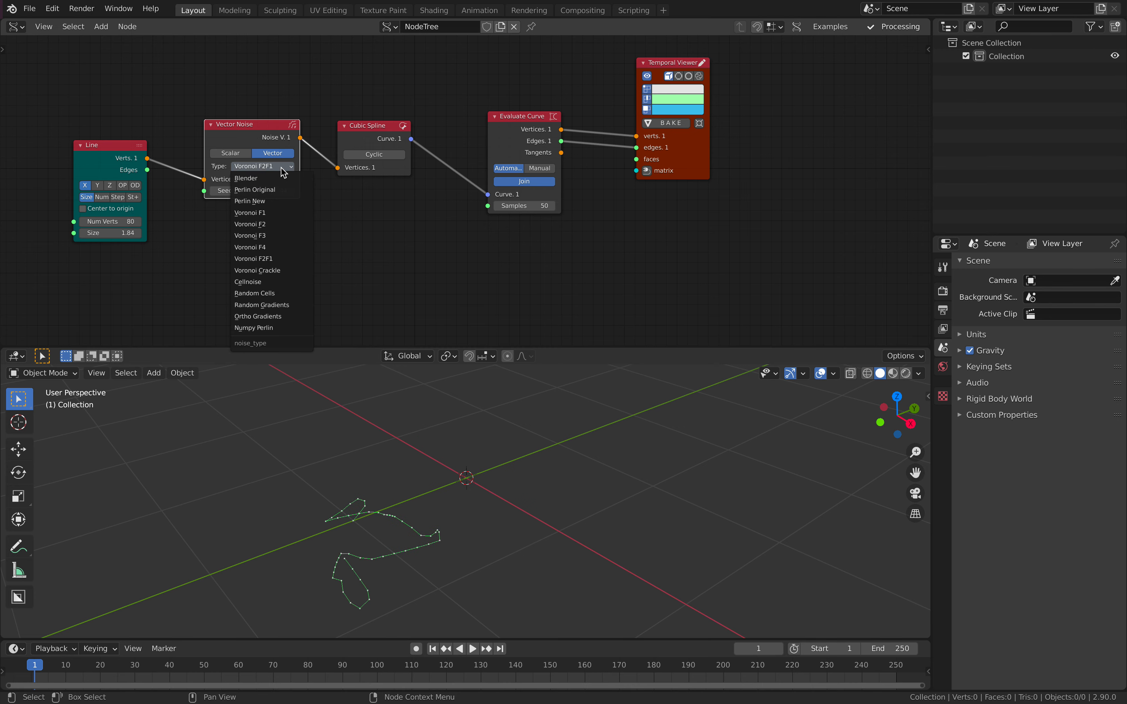
{"action": "left_click", "coordinate": [278, 282]}
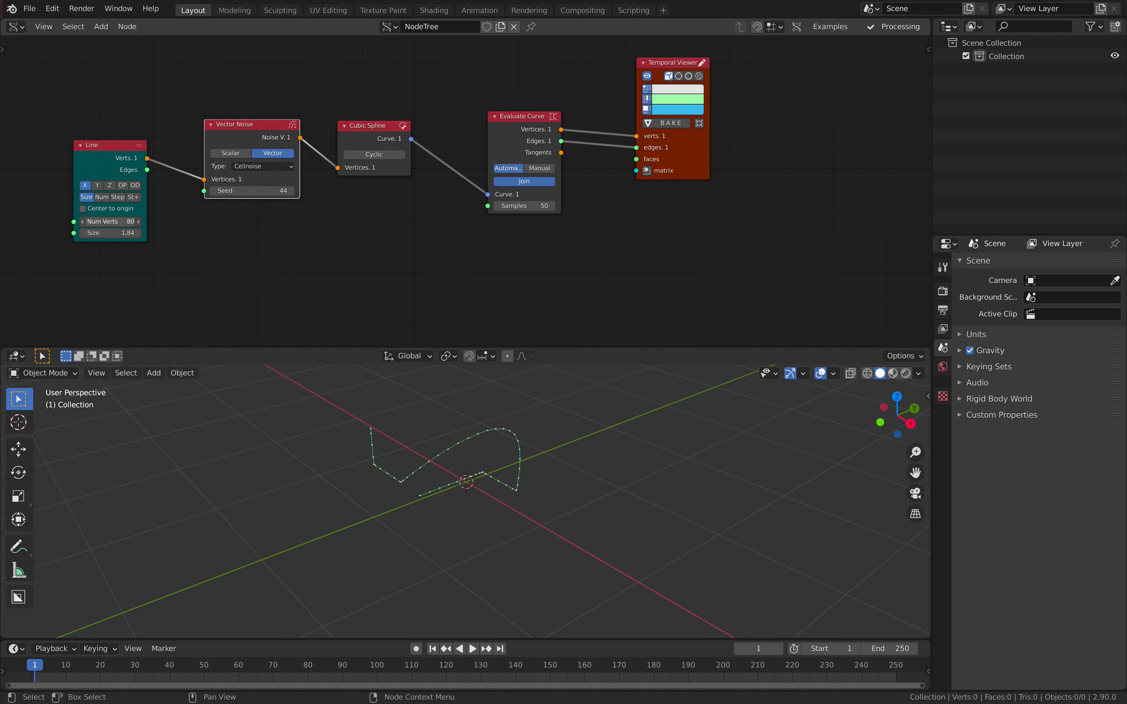
Set the Evaluate Curve Samples to 148 and give the Line 368 Num Verts and a Size of 10.60.
{"action": "left_click_drag", "start_coordinate": [110, 221], "coordinate": [256, 217]}
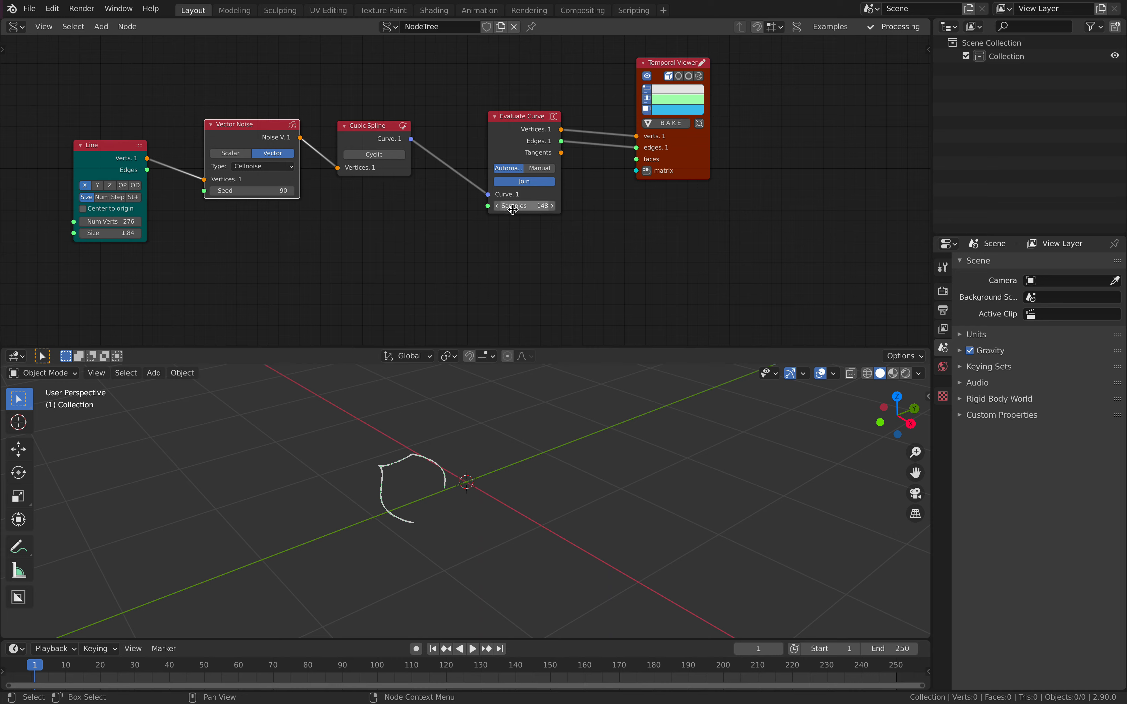
{"action": "left_click_drag", "start_coordinate": [110, 232], "coordinate": [279, 233]}
{"action": "middle_click_drag", "start_coordinate": [460, 559], "coordinate": [526, 531]}
{"action": "left_click_drag", "start_coordinate": [111, 222], "coordinate": [177, 222]}
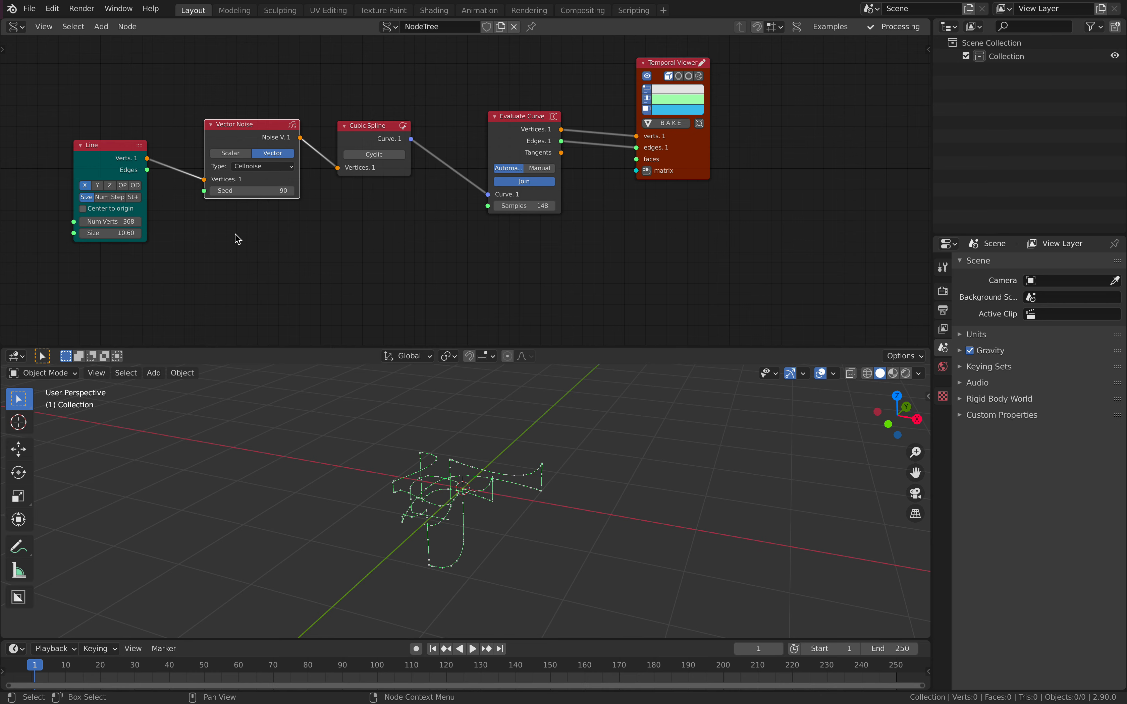
Set the Vector Noise Seed to 328 and inspect the resulting curve from another angle.
{"action": "left_click_drag", "start_coordinate": [258, 193], "coordinate": [358, 193]}
{"action": "mouse_move", "coordinate": [400, 466]}
{"action": "middle_mouse_down"}
{"action": "mouse_move", "coordinate": [426, 462]}
{"action": "mouse_move", "coordinate": [400, 447]}
{"action": "middle_mouse_up"}
{"action": "left_click_drag", "start_coordinate": [270, 192], "coordinate": [282, 191]}
{"action": "middle_click_drag", "start_coordinate": [443, 466], "coordinate": [512, 442]}
{"action": "middle_click_drag", "start_coordinate": [377, 218], "coordinate": [374, 212]}
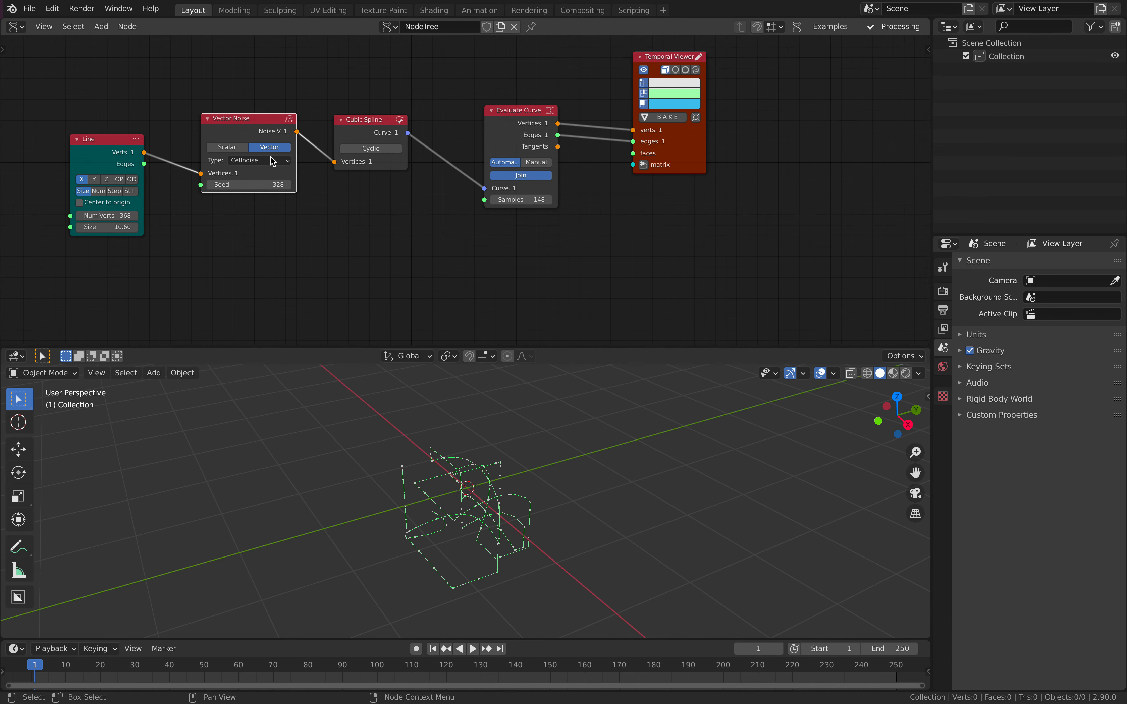
Save the file to the Desktop as improv_curve_001.blend.
{"action": "left_click_drag", "start_coordinate": [697, 154], "coordinate": [733, 168]}
{"action": "left_click", "coordinate": [29, 8]}
{"action": "left_click", "coordinate": [75, 112]}
{"action": "left_click", "coordinate": [391, 645]}
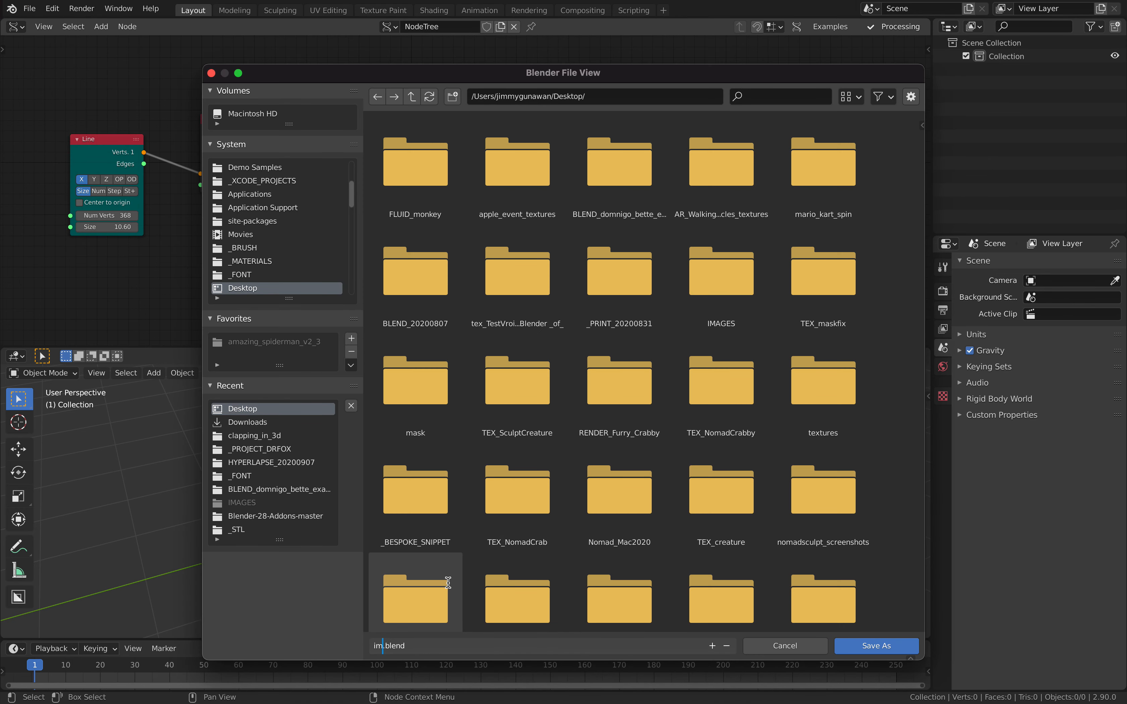
{"action": "type", "text": "improv_curve_001"}
{"action": "key", "text": "Return"}
{"action": "left_click", "coordinate": [876, 645]}
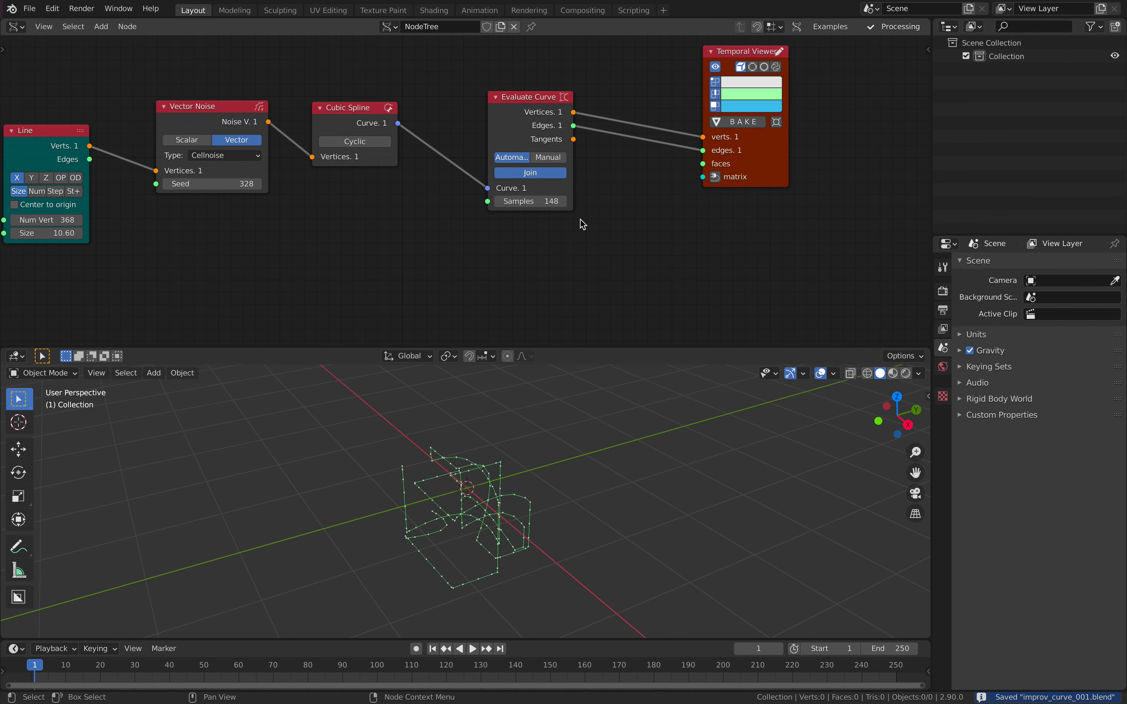
Space out the Evaluate Curve and Temporal Viewer nodes and add a Bevel a Curve node between them.
{"action": "left_click_drag", "start_coordinate": [523, 101], "coordinate": [500, 134]}
{"action": "left_click_drag", "start_coordinate": [747, 159], "coordinate": [796, 152]}
{"action": "middle_click_drag", "start_coordinate": [653, 232], "coordinate": [623, 199]}
{"action": "key", "text": "shift+a"}
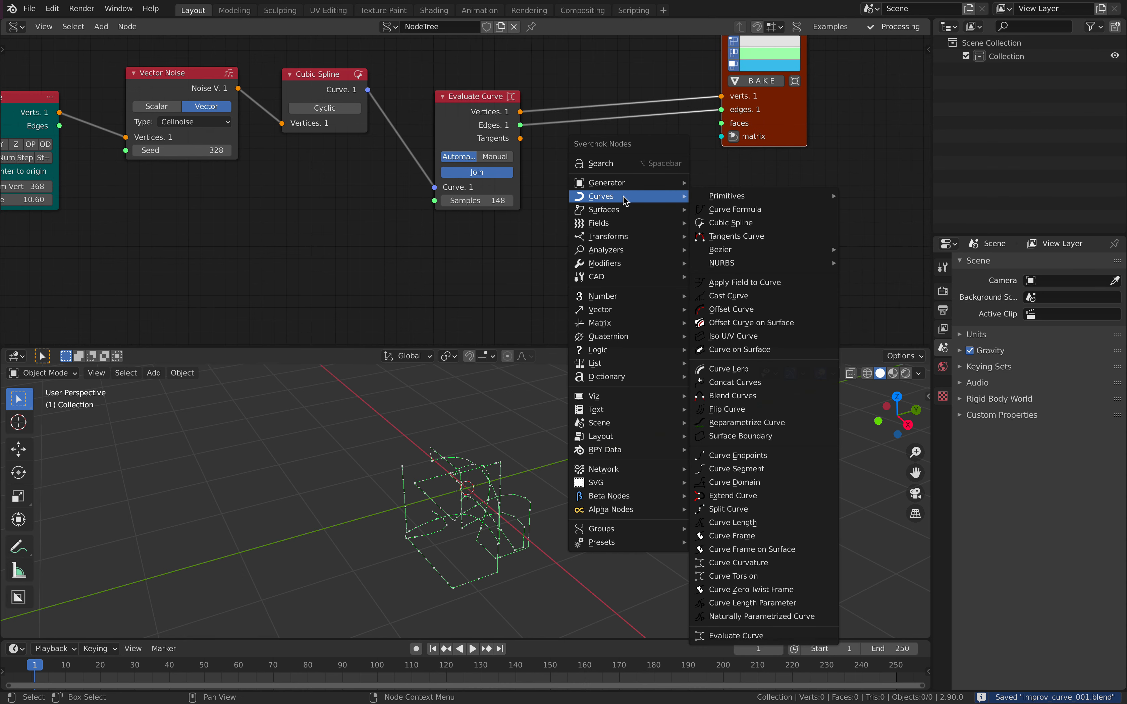
{"action": "left_click", "coordinate": [620, 164]}
{"action": "type", "text": "bev"}
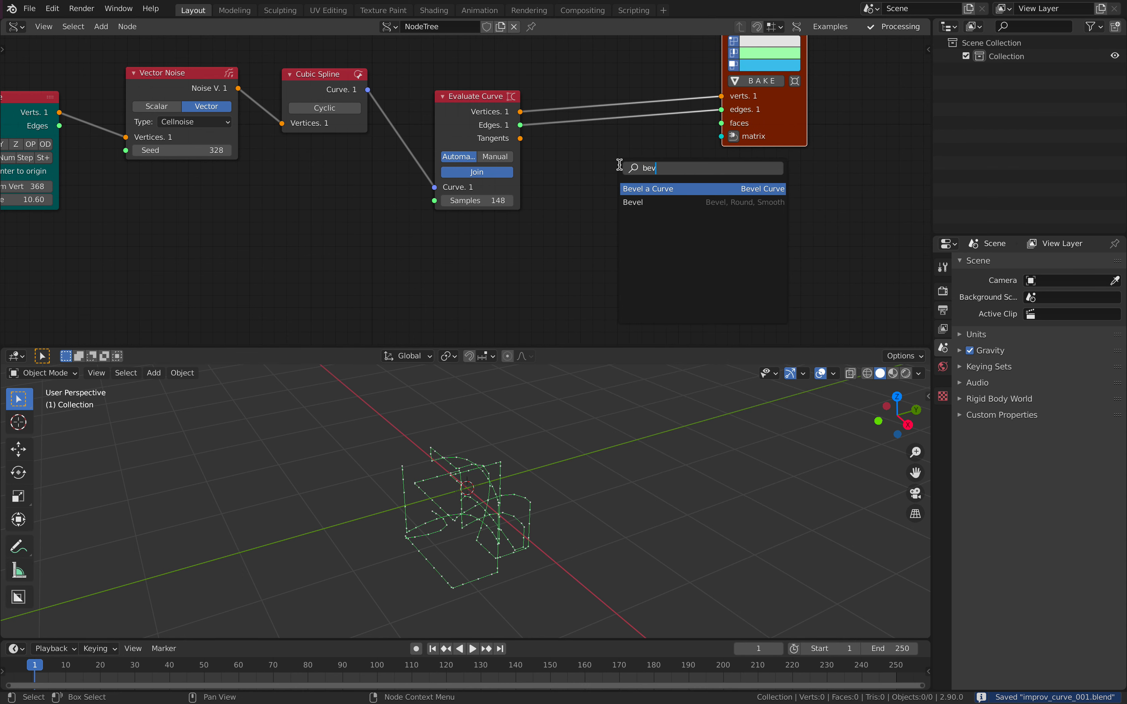
{"action": "key", "text": "Return"}
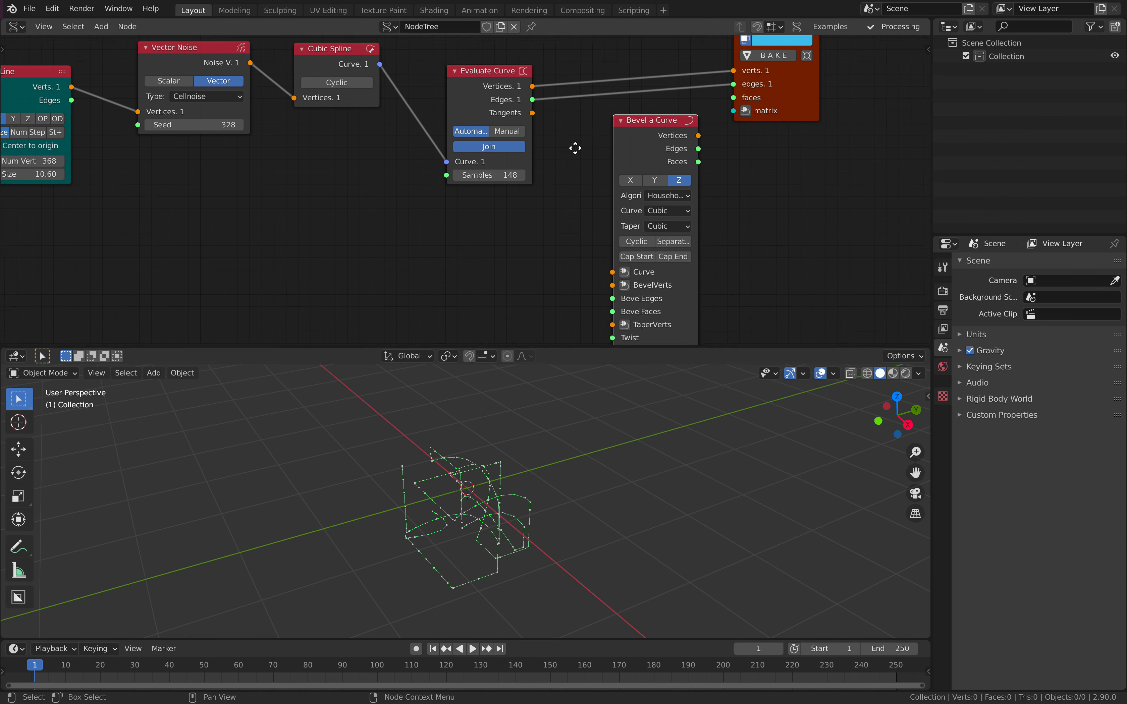
Add an NGon generator node below the Evaluate Curve node.
{"action": "left_click", "coordinate": [493, 101]}
{"action": "key", "text": "shift+a"}
{"action": "left_click", "coordinate": [504, 249]}
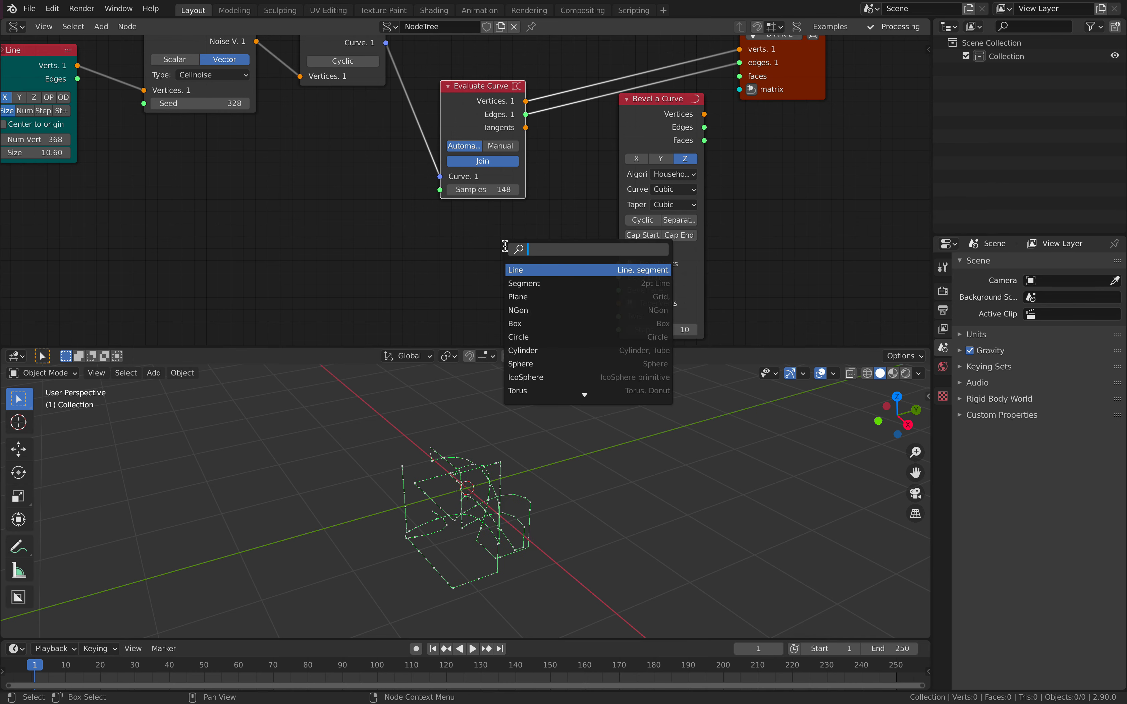
{"action": "type", "text": "ng"}
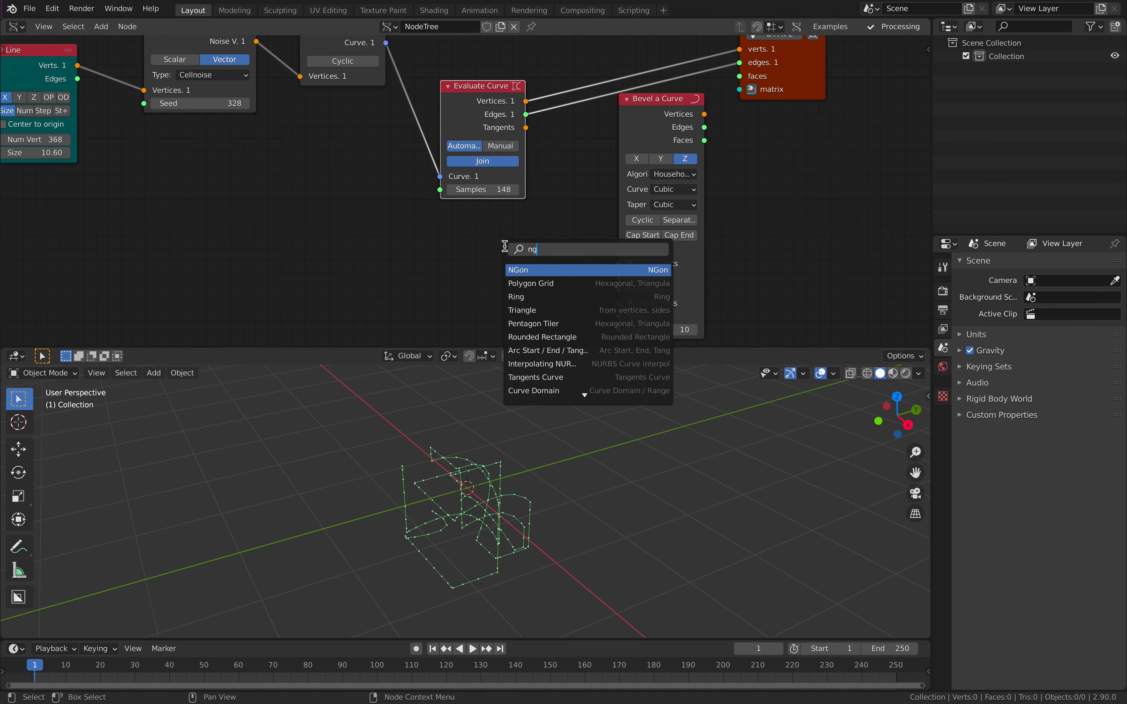
{"action": "key", "text": "Return"}
{"action": "left_click", "coordinate": [463, 260]}
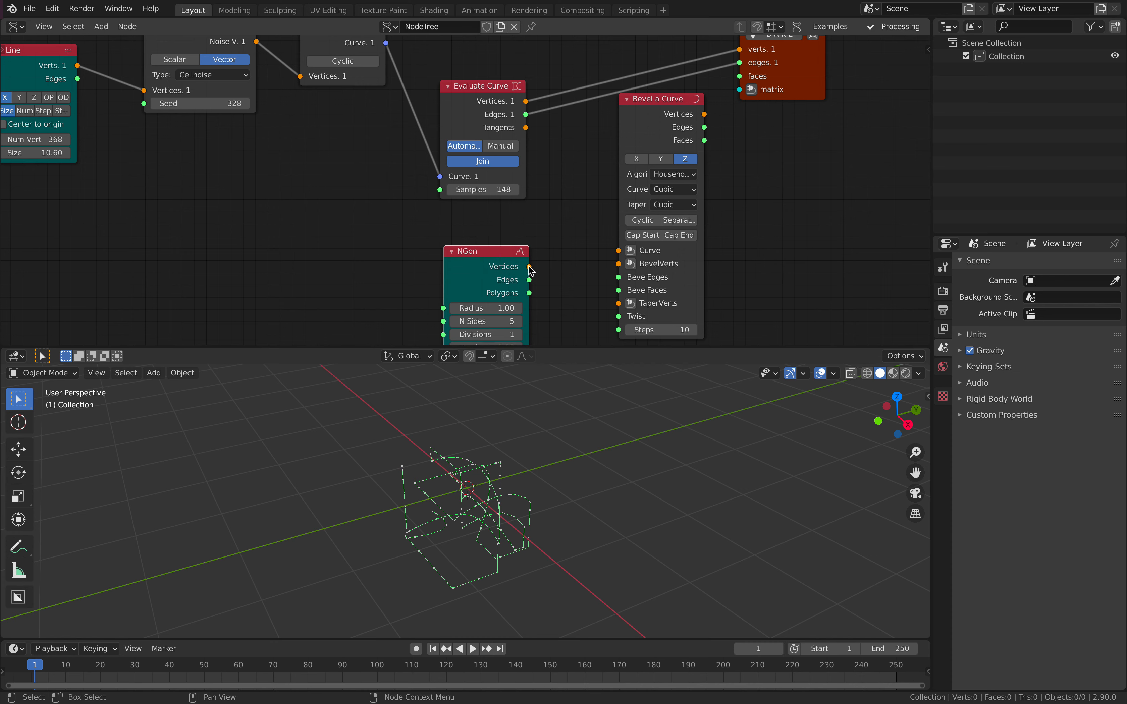
Connect the NGon's vertices and polygons to BevelVerts and BevelFaces, and the Evaluate Curve vertices to the bevel's Curve input.
{"action": "left_click_drag", "start_coordinate": [616, 276], "coordinate": [619, 263]}
{"action": "left_click_drag", "start_coordinate": [529, 292], "coordinate": [619, 291]}
{"action": "left_click_drag", "start_coordinate": [526, 102], "coordinate": [580, 168]}
{"action": "left_click_drag", "start_coordinate": [636, 134], "coordinate": [614, 204]}
Add a Mesh viewer node beside the Bevel a Curve node.
{"action": "middle_click_drag", "start_coordinate": [706, 202], "coordinate": [627, 161]}
{"action": "key", "text": "alt+space"}
{"action": "type", "text": "bme"}
{"action": "key", "text": "BackSpace"}
{"action": "key", "text": "BackSpace"}
{"action": "key", "text": "BackSpace"}
{"action": "type", "text": "mesh vi"}
{"action": "key", "text": "Return"}
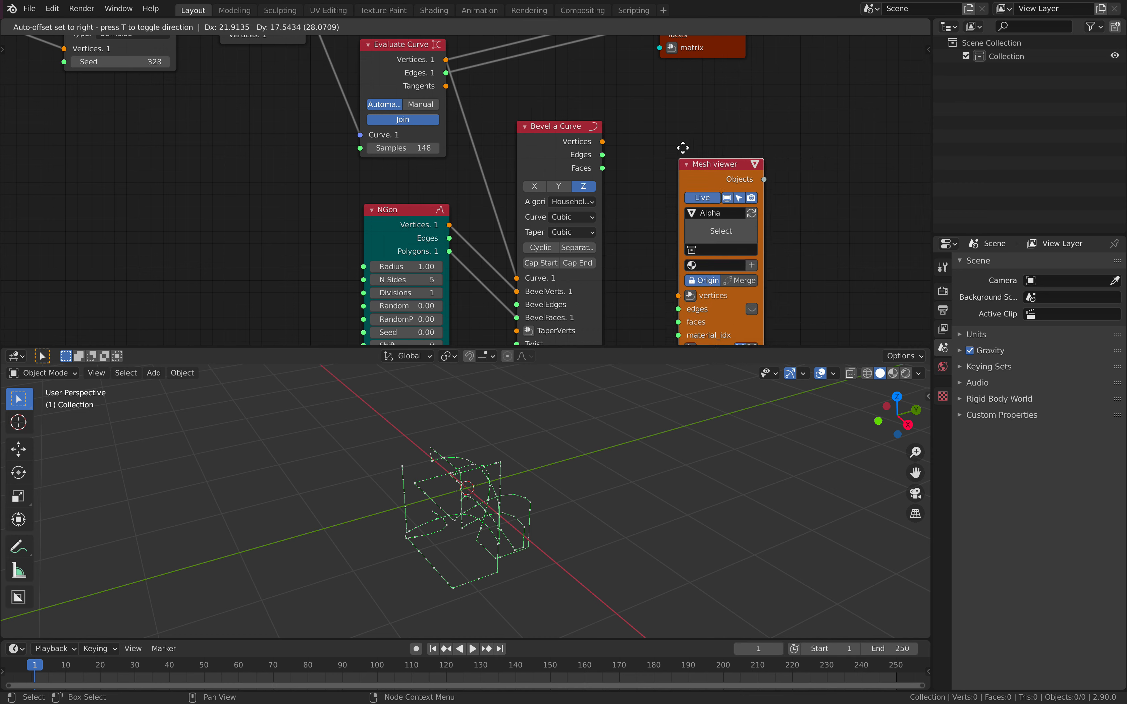
{"action": "left_click", "coordinate": [691, 118]}
Link the Bevel a Curve vertices, edges and faces to the Mesh viewer's matching inputs.
{"action": "left_click", "coordinate": [707, 135], "text": "shift"}
{"action": "key", "text": "f"}
{"action": "key", "text": "f"}
{"action": "key", "text": "f"}
{"action": "left_click", "coordinate": [683, 102]}
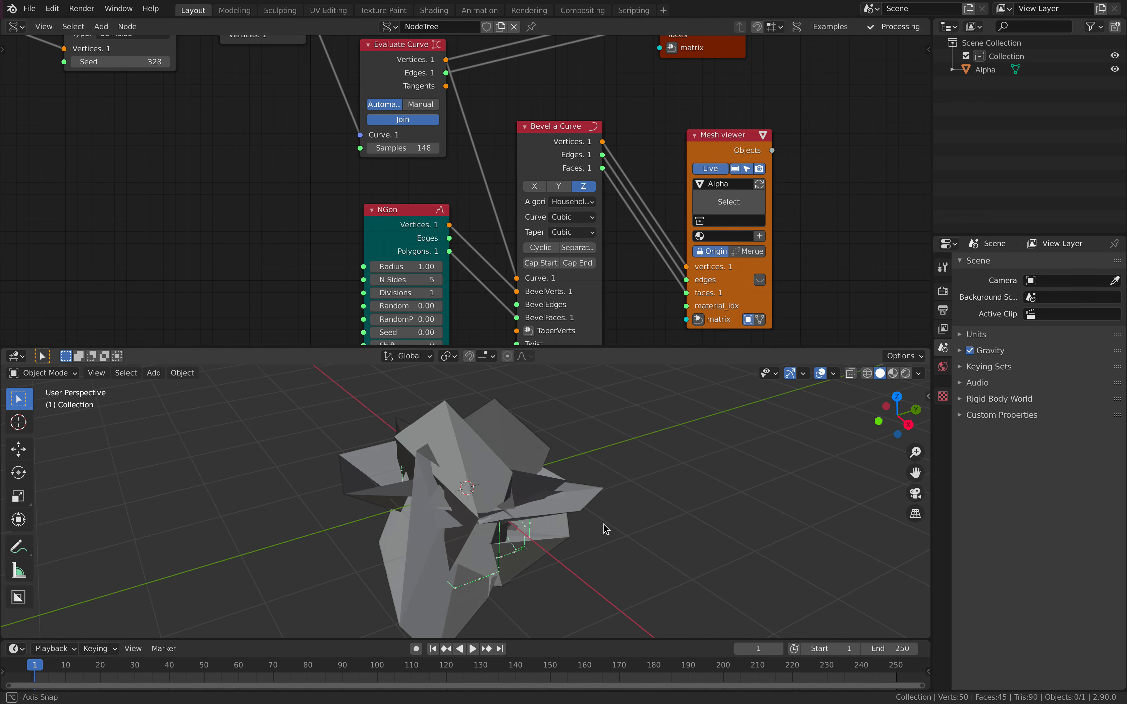
Set the Bevel a Curve Steps to 244 and the NGon Radius to 0.05 to form a thin tube.
{"action": "middle_click_drag", "start_coordinate": [603, 527], "coordinate": [618, 516]}
{"action": "middle_click_drag", "start_coordinate": [585, 308], "coordinate": [581, 239]}
{"action": "left_click_drag", "start_coordinate": [581, 284], "coordinate": [685, 284]}
{"action": "left_click_drag", "start_coordinate": [417, 200], "coordinate": [371, 199]}
{"action": "middle_click_drag", "start_coordinate": [420, 503], "coordinate": [479, 501]}
{"action": "scroll", "coordinate": [479, 501], "scroll_direction": "up", "scroll_amount": 3}
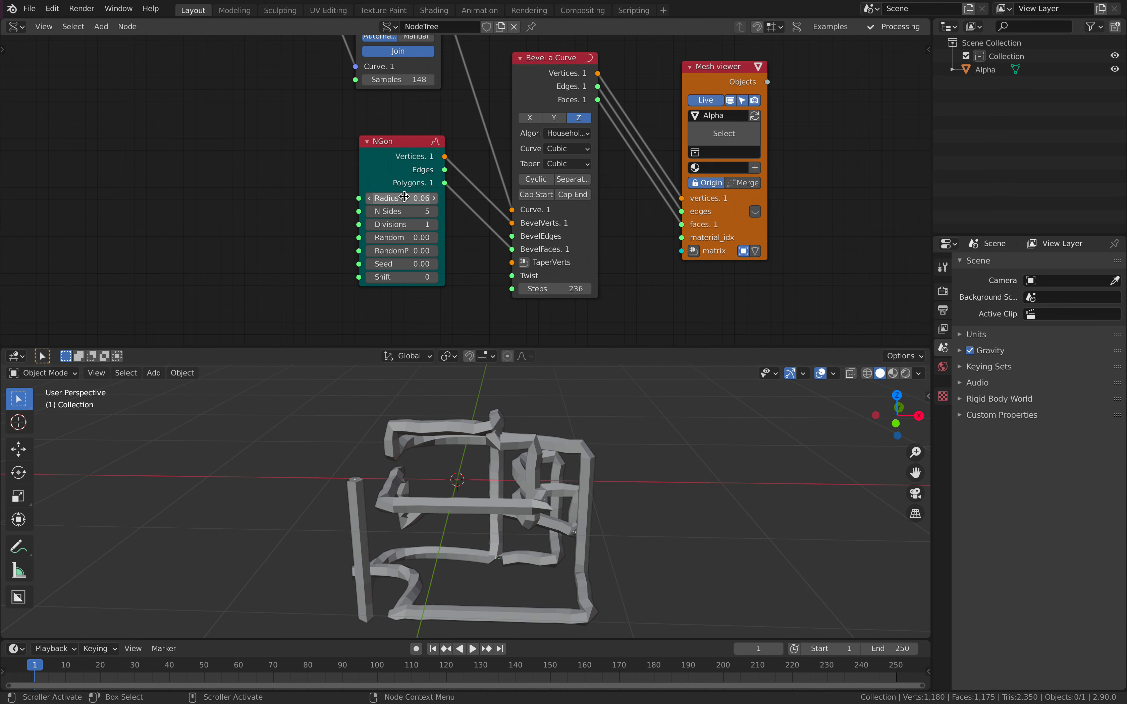
{"action": "left_click_drag", "start_coordinate": [404, 197], "coordinate": [400, 197]}
{"action": "middle_click_drag", "start_coordinate": [447, 494], "coordinate": [345, 499]}
{"action": "scroll", "coordinate": [511, 478], "scroll_direction": "up", "scroll_amount": 2}
{"action": "mouse_move", "coordinate": [546, 292]}
{"action": "left_mouse_down"}
{"action": "mouse_move", "coordinate": [575, 292]}
{"action": "mouse_move", "coordinate": [552, 289]}
{"action": "left_mouse_up"}
{"action": "middle_click_drag", "start_coordinate": [521, 494], "coordinate": [595, 487]}
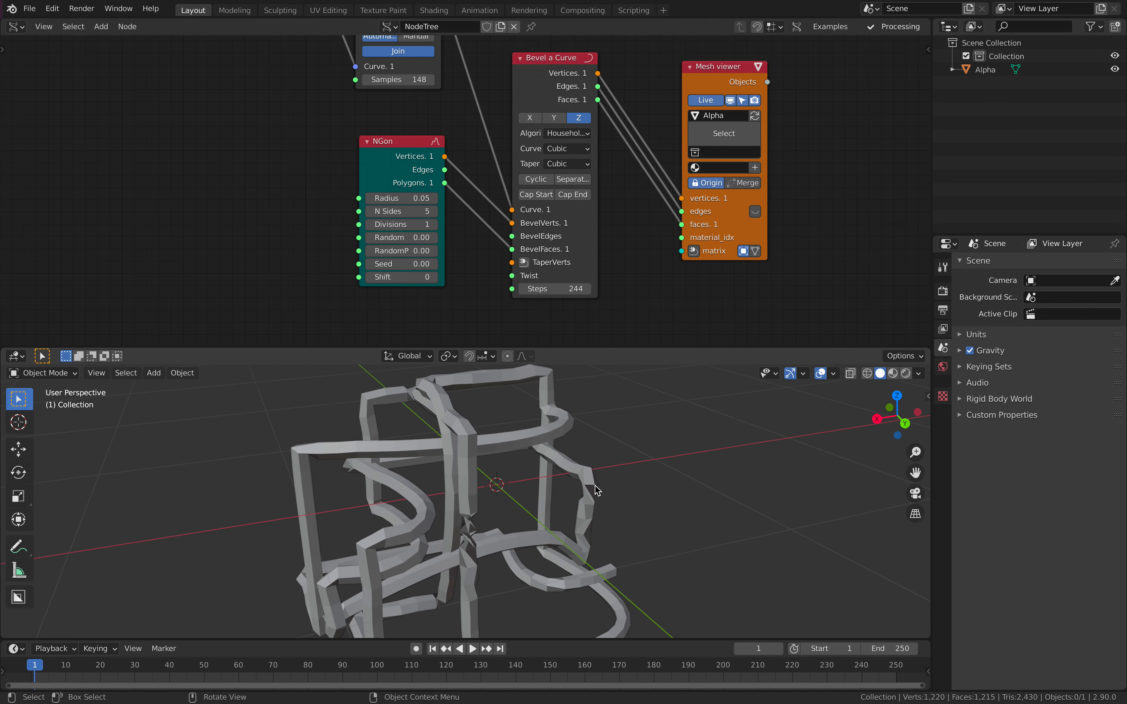
Compare the Bevel a Curve algorithms on the mesh and set the algorithm to Rotation difference.
{"action": "scroll", "coordinate": [558, 133], "scroll_direction": "down", "scroll_amount": 2, "text": "ctrl"}
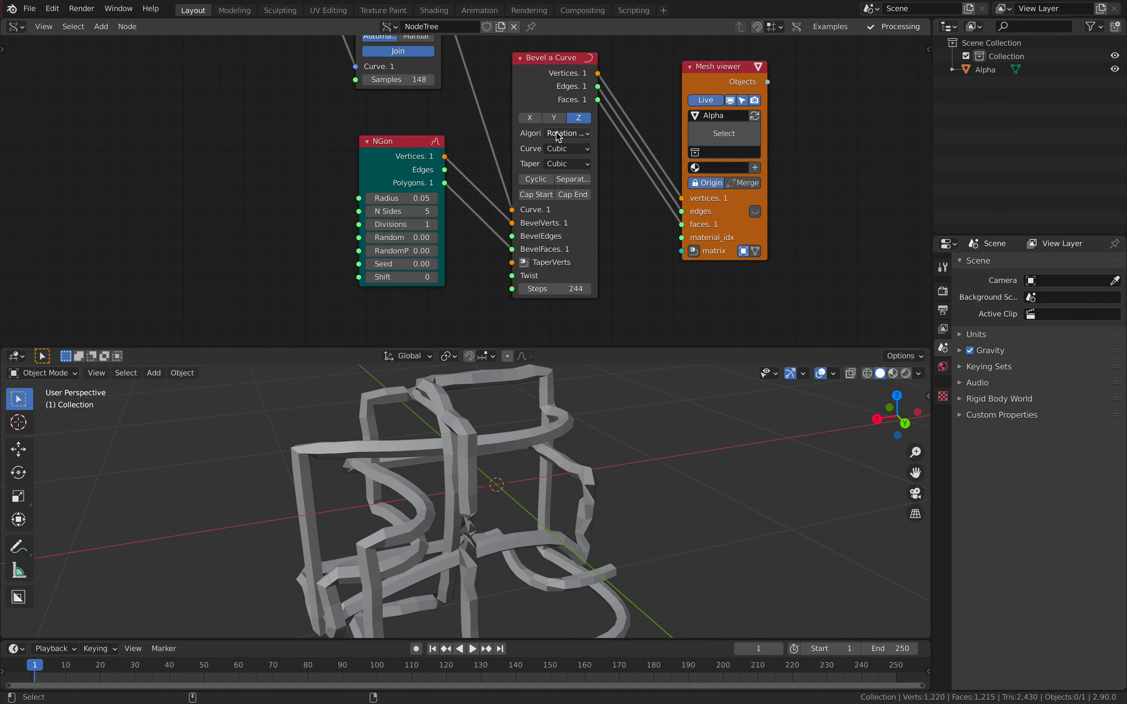
{"action": "scroll", "coordinate": [557, 133], "scroll_direction": "down", "scroll_amount": 2, "text": "ctrl"}
{"action": "scroll", "coordinate": [557, 133], "scroll_direction": "up", "scroll_amount": 1, "text": "ctrl"}
{"action": "middle_click_drag", "start_coordinate": [547, 510], "coordinate": [571, 501]}
{"action": "scroll", "coordinate": [572, 133], "scroll_direction": "up", "scroll_amount": 1, "text": "ctrl"}
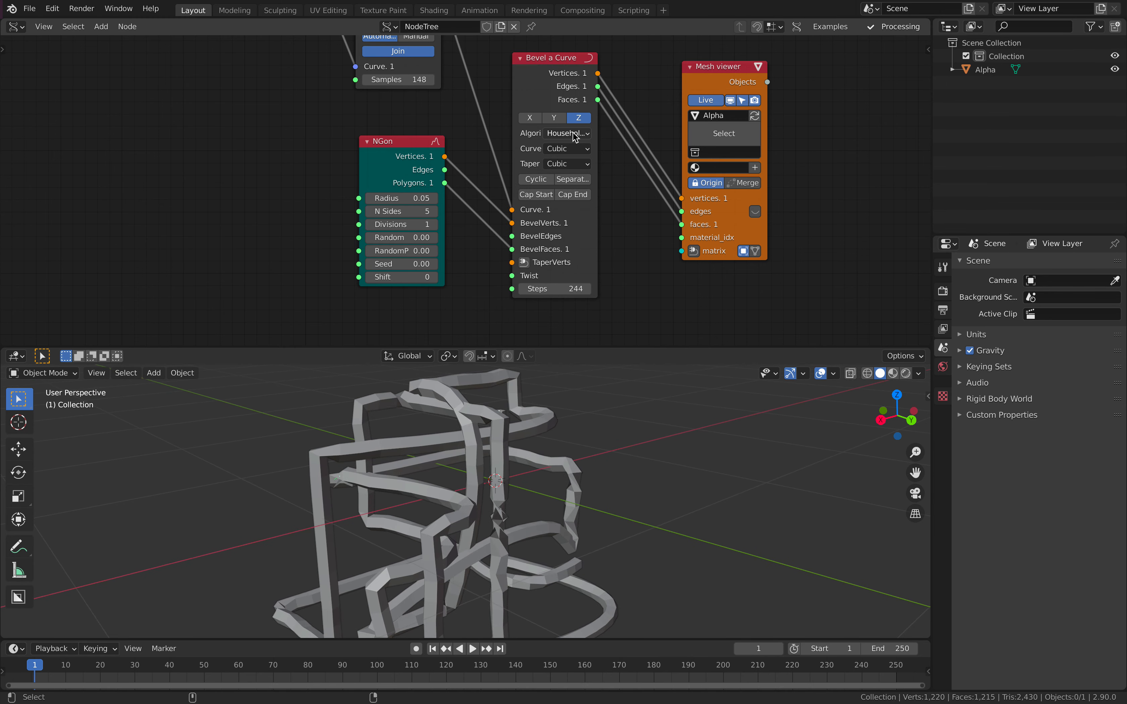
{"action": "scroll", "coordinate": [572, 133], "scroll_direction": "down", "scroll_amount": 1, "text": "ctrl"}
{"action": "scroll", "coordinate": [576, 137], "scroll_direction": "up", "scroll_amount": 1, "text": "ctrl"}
{"action": "middle_click_drag", "start_coordinate": [587, 409], "coordinate": [626, 457]}
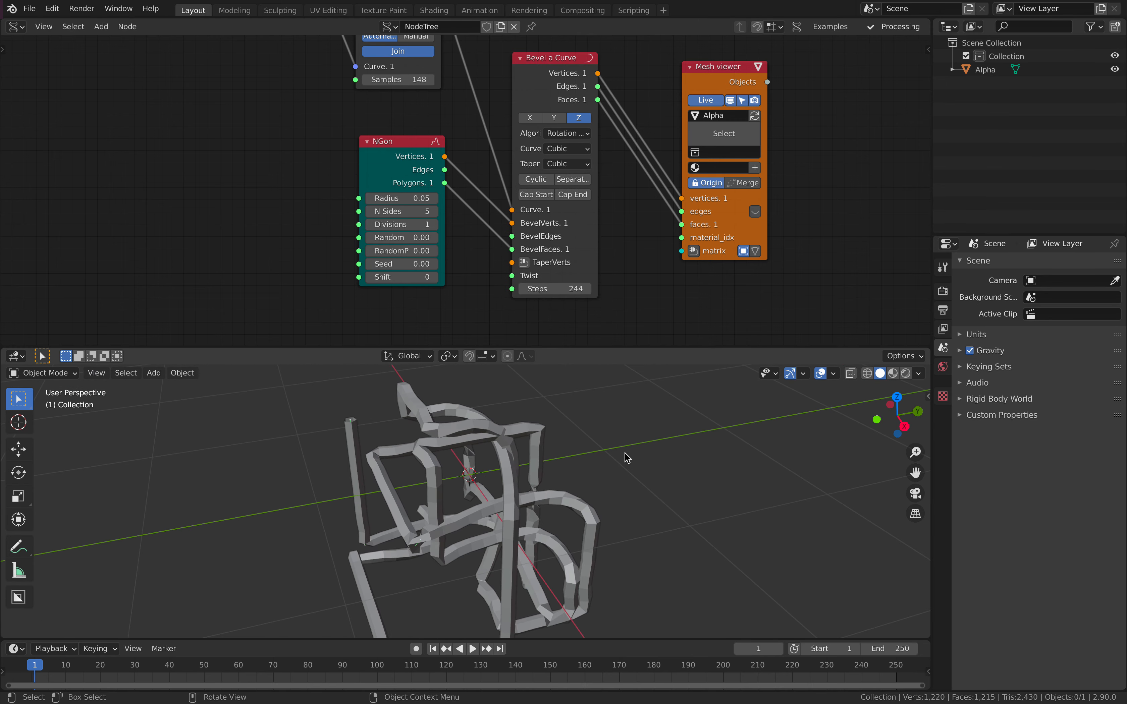
Set the Line node's Size to 10 and its Num Verts to 400.
{"action": "middle_click_drag", "start_coordinate": [331, 141], "coordinate": [389, 202]}
{"action": "scroll", "coordinate": [354, 180], "scroll_direction": "down", "scroll_amount": 6}
{"action": "middle_click_drag", "start_coordinate": [266, 126], "coordinate": [424, 206]}
{"action": "scroll", "coordinate": [342, 184], "scroll_direction": "up", "scroll_amount": 7}
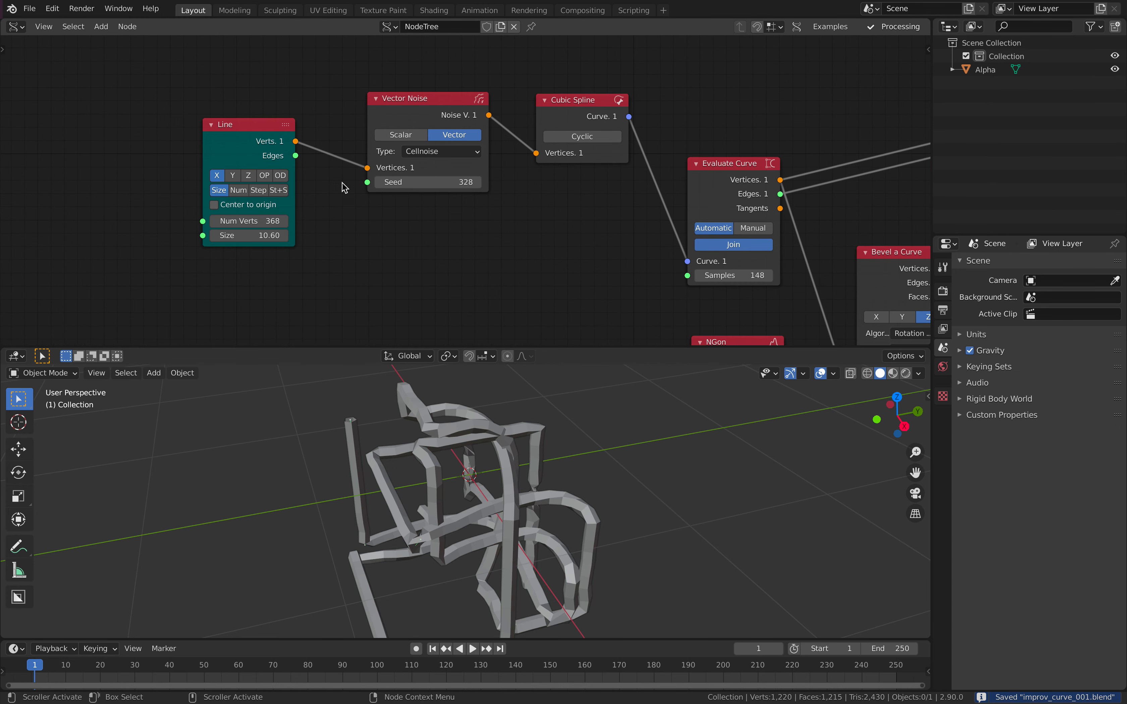
{"action": "left_click_drag", "start_coordinate": [388, 185], "coordinate": [422, 185]}
{"action": "left_click", "coordinate": [263, 232]}
{"action": "type", "text": "10.6"}
{"action": "key", "text": "Return"}
{"action": "left_click", "coordinate": [260, 223]}
{"action": "type", "text": "400"}
{"action": "key", "text": "Return"}
Try other Vector Noise Seed values and inspect the beveled shape in the viewport.
{"action": "left_click_drag", "start_coordinate": [427, 182], "coordinate": [485, 183]}
{"action": "scroll", "coordinate": [484, 484], "scroll_direction": "down", "scroll_amount": 3}
{"action": "middle_click_drag", "start_coordinate": [485, 484], "coordinate": [554, 476]}
{"action": "left_click_drag", "start_coordinate": [440, 182], "coordinate": [565, 182]}
{"action": "middle_click_drag", "start_coordinate": [517, 489], "coordinate": [489, 466]}
{"action": "scroll", "coordinate": [488, 461], "scroll_direction": "up", "scroll_amount": 2}
Set the NGon's N Sides to 8, RandomR to 0.09 and RandomPhi to 0.06.
{"action": "scroll", "coordinate": [491, 205], "scroll_direction": "down", "scroll_amount": 3}
{"action": "middle_click_drag", "start_coordinate": [490, 200], "coordinate": [148, 221]}
{"action": "middle_click_drag", "start_coordinate": [380, 264], "coordinate": [321, 77]}
{"action": "scroll", "coordinate": [340, 130], "scroll_direction": "up", "scroll_amount": 3}
{"action": "left_click_drag", "start_coordinate": [240, 176], "coordinate": [245, 193]}
{"action": "middle_click_drag", "start_coordinate": [247, 198], "coordinate": [247, 165]}
{"action": "scroll", "coordinate": [251, 177], "scroll_direction": "up", "scroll_amount": 3}
{"action": "left_click", "coordinate": [322, 228]}
{"action": "left_click", "coordinate": [323, 228]}
{"action": "left_click", "coordinate": [322, 227]}
{"action": "left_click_drag", "start_coordinate": [268, 258], "coordinate": [287, 281]}
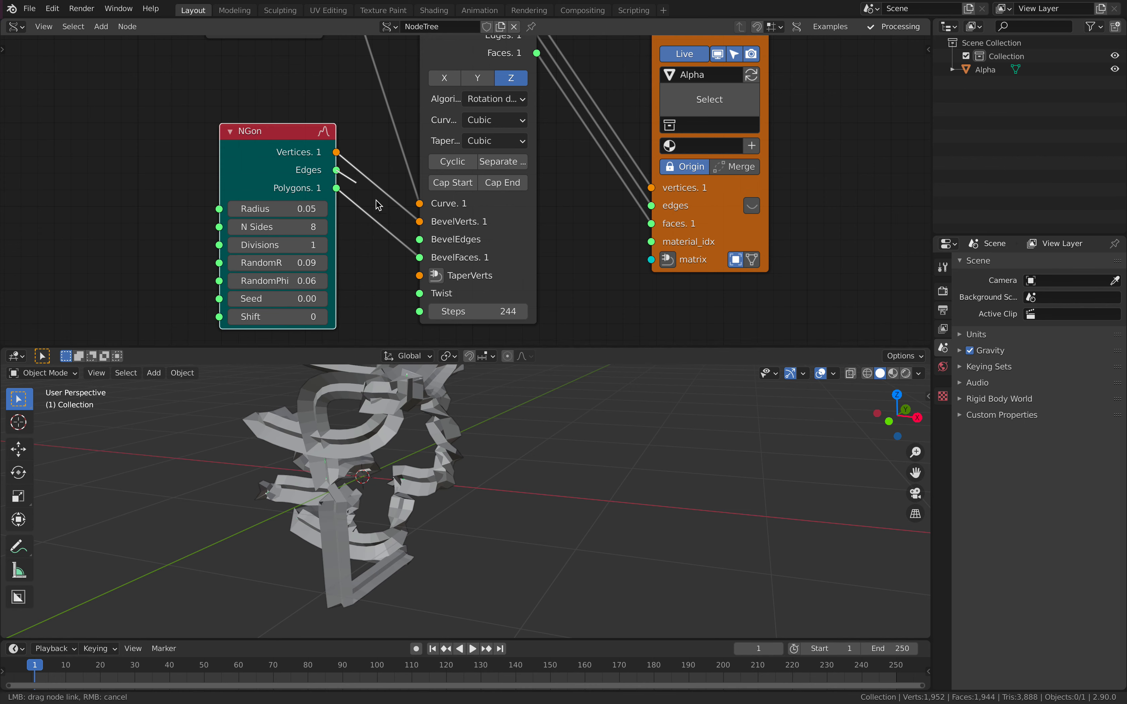
Connect the NGon's Edges output to the Bevel a Curve node's BevelEdges input.
{"action": "left_click_drag", "start_coordinate": [425, 244], "coordinate": [421, 239]}
{"action": "middle_click_drag", "start_coordinate": [460, 524], "coordinate": [510, 493]}
{"action": "scroll", "coordinate": [510, 492], "scroll_direction": "up", "scroll_amount": 3}
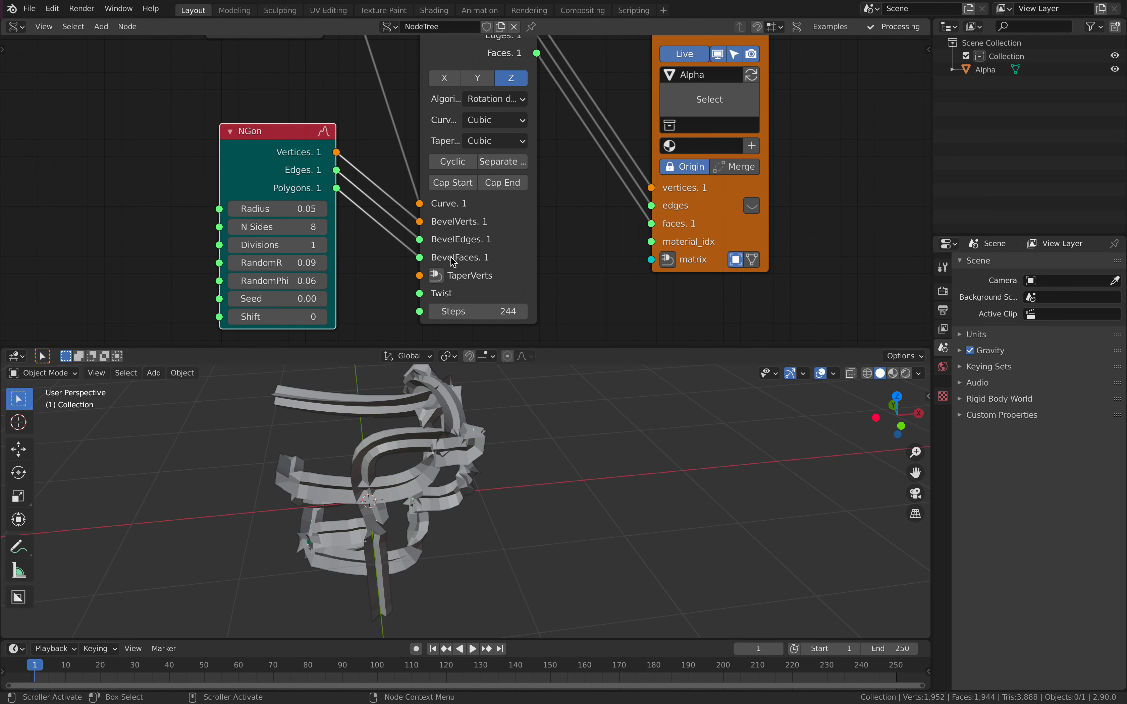
Enable Cavity in the viewport's solid shading and save the file.
{"action": "left_click", "coordinate": [919, 374]}
{"action": "left_click", "coordinate": [842, 303]}
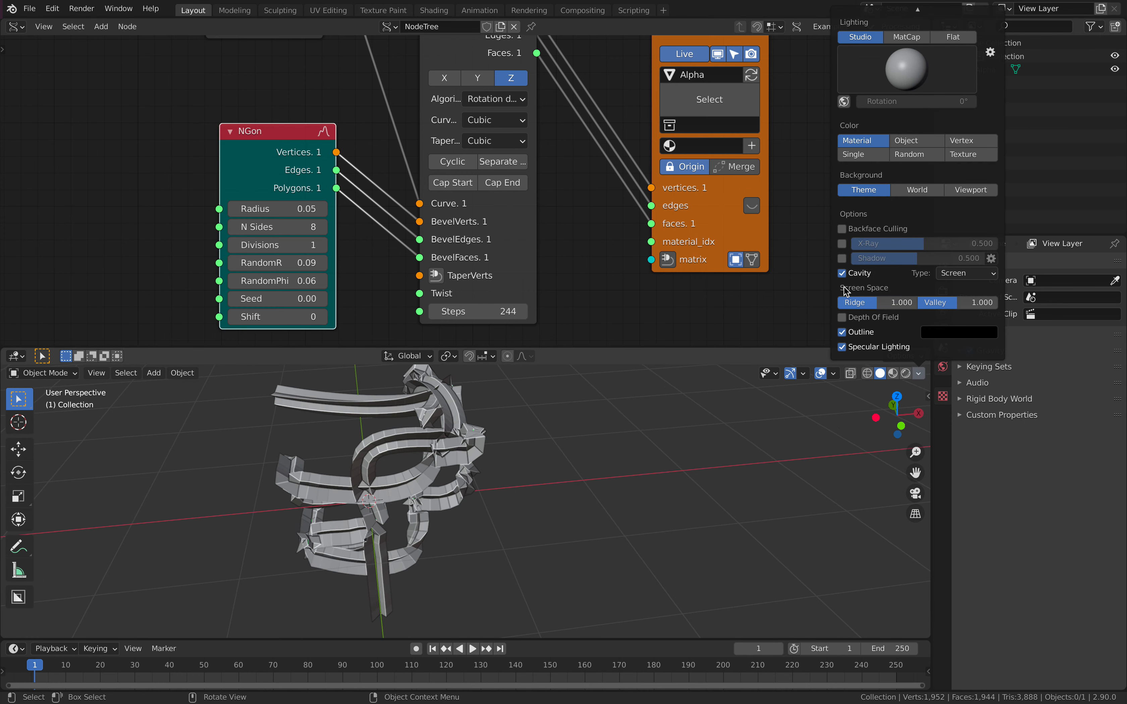
{"action": "mouse_move", "coordinate": [708, 447]}
{"action": "middle_mouse_down"}
{"action": "mouse_move", "coordinate": [643, 490]}
{"action": "mouse_move", "coordinate": [579, 470]}
{"action": "middle_mouse_up"}
{"action": "key", "text": "ctrl+s"}
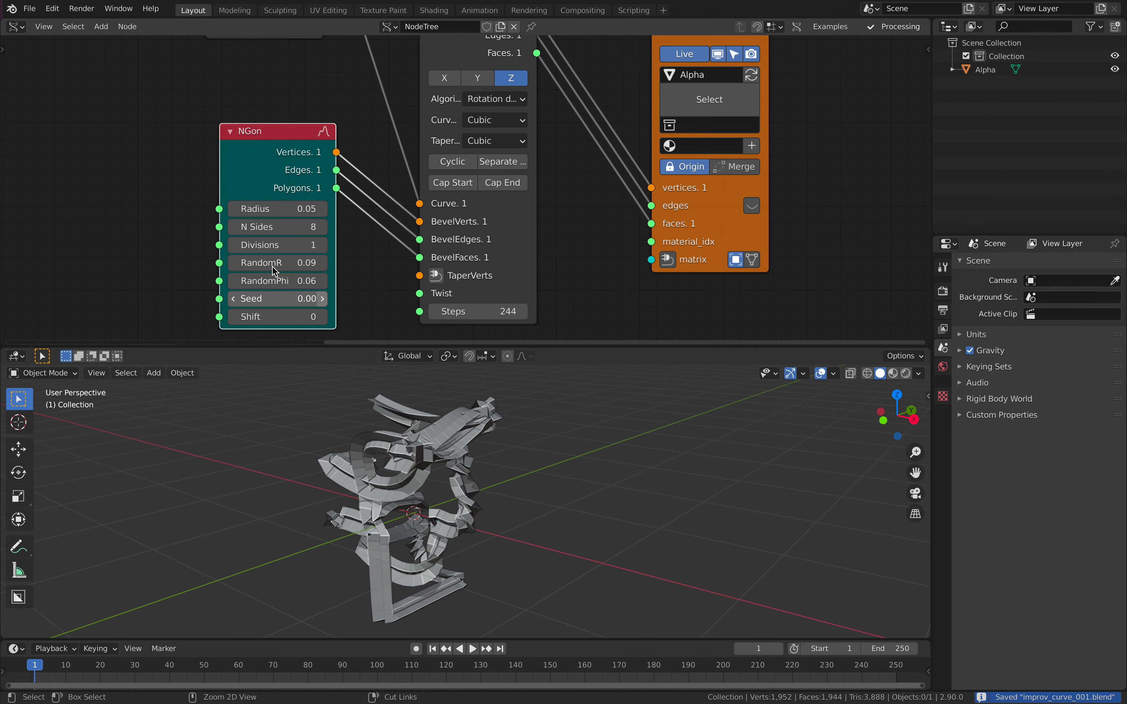
Set the Vector Noise Seed to 662 and inspect the beveled mesh from several angles.
{"action": "scroll", "coordinate": [382, 263], "scroll_direction": "down", "scroll_amount": 3}
{"action": "middle_click_drag", "start_coordinate": [283, 114], "coordinate": [392, 92]}
{"action": "scroll", "coordinate": [519, 221], "scroll_direction": "down", "scroll_amount": 1}
{"action": "left_click_drag", "start_coordinate": [544, 275], "coordinate": [570, 275]}
{"action": "middle_click_drag", "start_coordinate": [364, 155], "coordinate": [390, 310]}
{"action": "left_click_drag", "start_coordinate": [326, 185], "coordinate": [364, 184]}
{"action": "middle_click_drag", "start_coordinate": [523, 493], "coordinate": [459, 497]}
{"action": "left_click", "coordinate": [522, 478]}
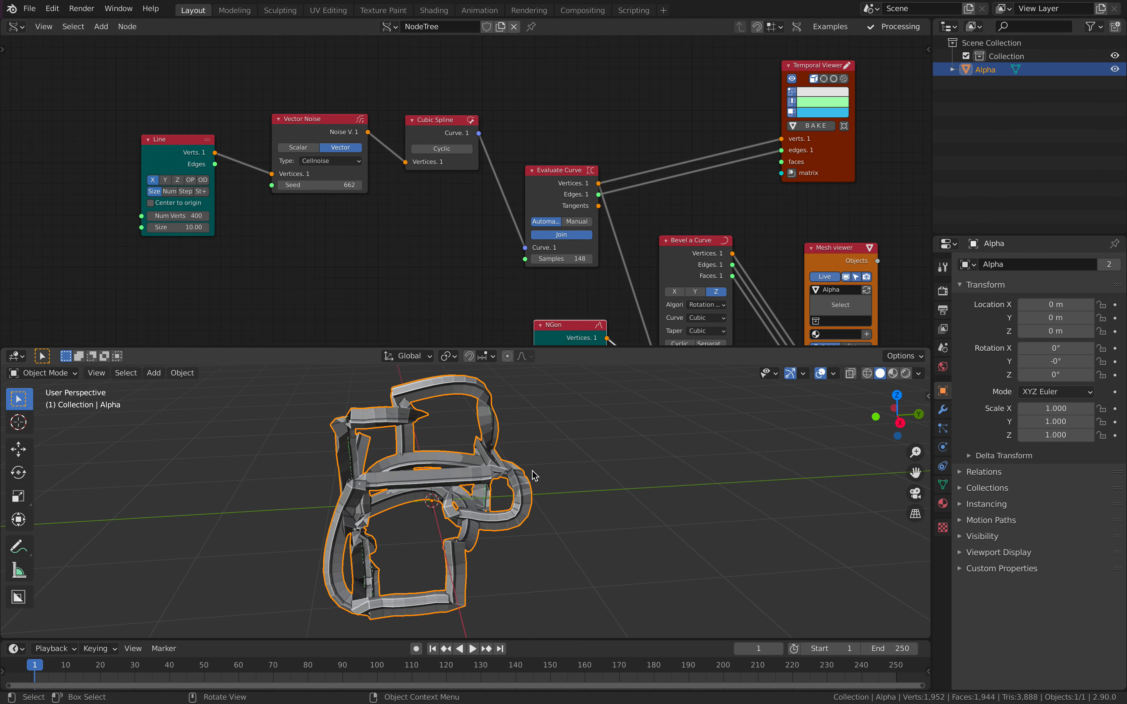
{"action": "left_click", "coordinate": [559, 462]}
{"action": "middle_click_drag", "start_coordinate": [560, 463], "coordinate": [500, 460]}
Rearrange the Cubic Spline, Evaluate Curve, Vector Noise and Line nodes into a tidier layout.
{"action": "middle_click_drag", "start_coordinate": [504, 138], "coordinate": [403, 138]}
{"action": "left_click_drag", "start_coordinate": [333, 127], "coordinate": [321, 89]}
{"action": "left_click_drag", "start_coordinate": [453, 168], "coordinate": [439, 109]}
{"action": "left_click_drag", "start_coordinate": [332, 95], "coordinate": [327, 82]}
{"action": "left_click_drag", "start_coordinate": [197, 123], "coordinate": [188, 109]}
{"action": "left_click_drag", "start_coordinate": [97, 137], "coordinate": [122, 114]}
{"action": "middle_click_drag", "start_coordinate": [296, 46], "coordinate": [285, 90]}
{"action": "scroll", "coordinate": [285, 90], "scroll_direction": "up", "scroll_amount": 3}
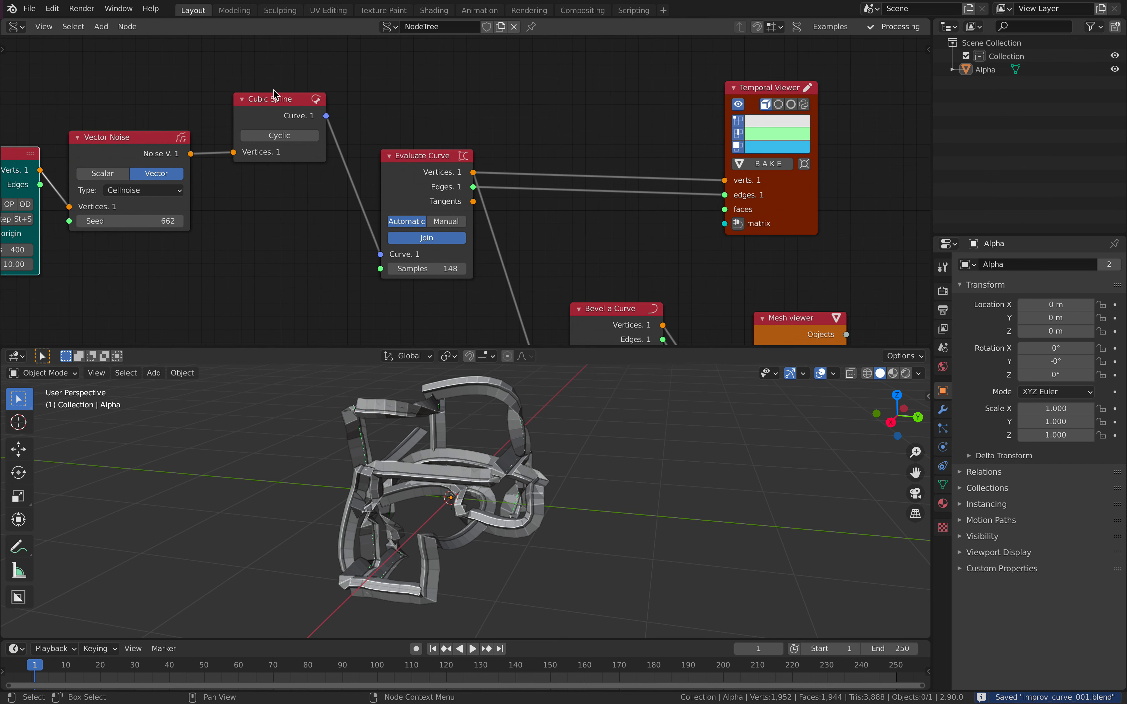
Add a Curve Segment node above the Evaluate Curve node.
{"action": "scroll", "coordinate": [363, 96], "scroll_direction": "up", "scroll_amount": 1}
{"action": "key", "text": "shift+a"}
{"action": "mouse_move", "coordinate": [422, 132]}
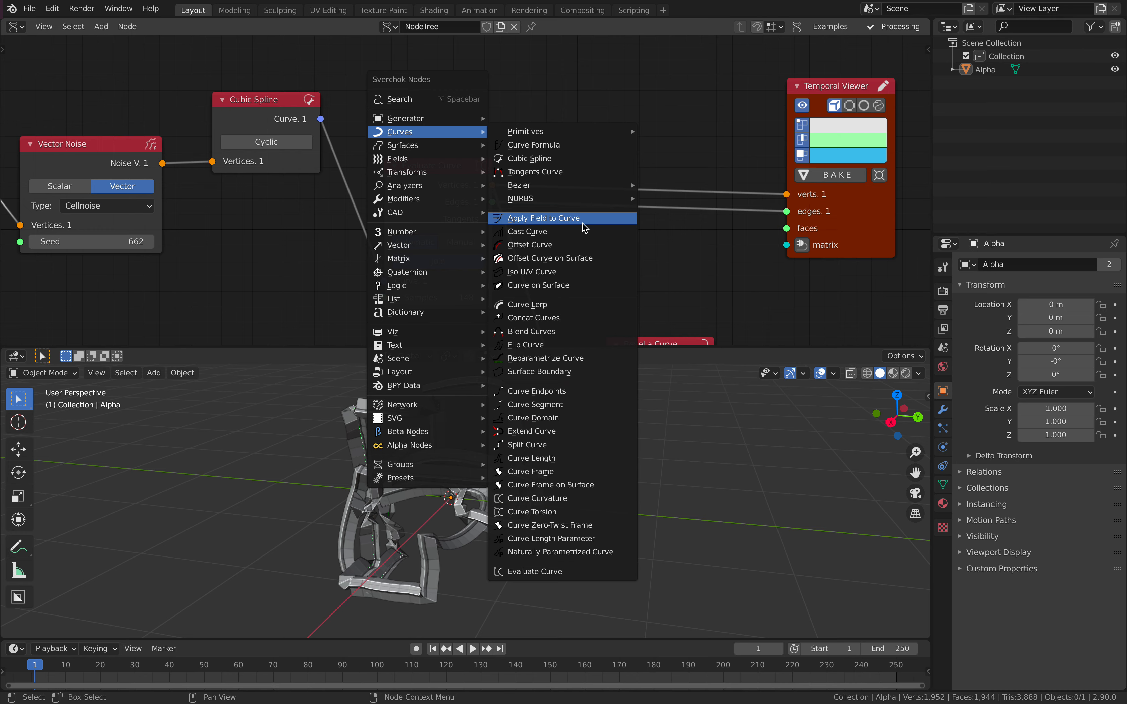
{"action": "mouse_move", "coordinate": [590, 199]}
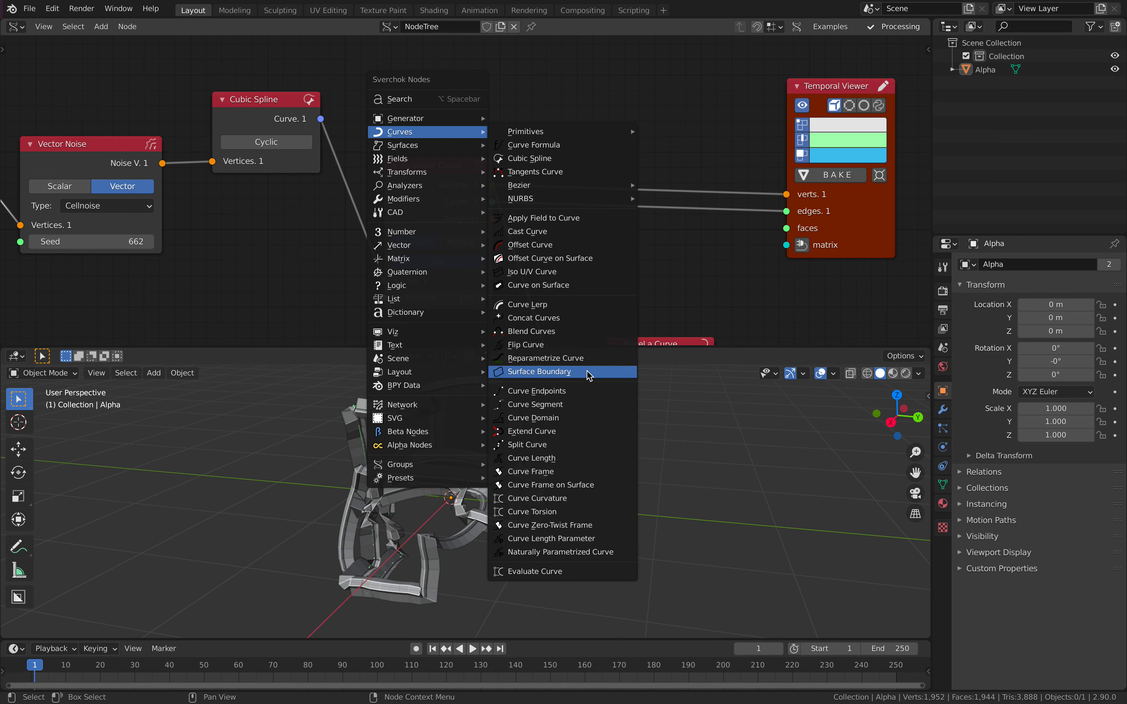
{"action": "left_click", "coordinate": [583, 406]}
{"action": "left_click", "coordinate": [420, 20]}
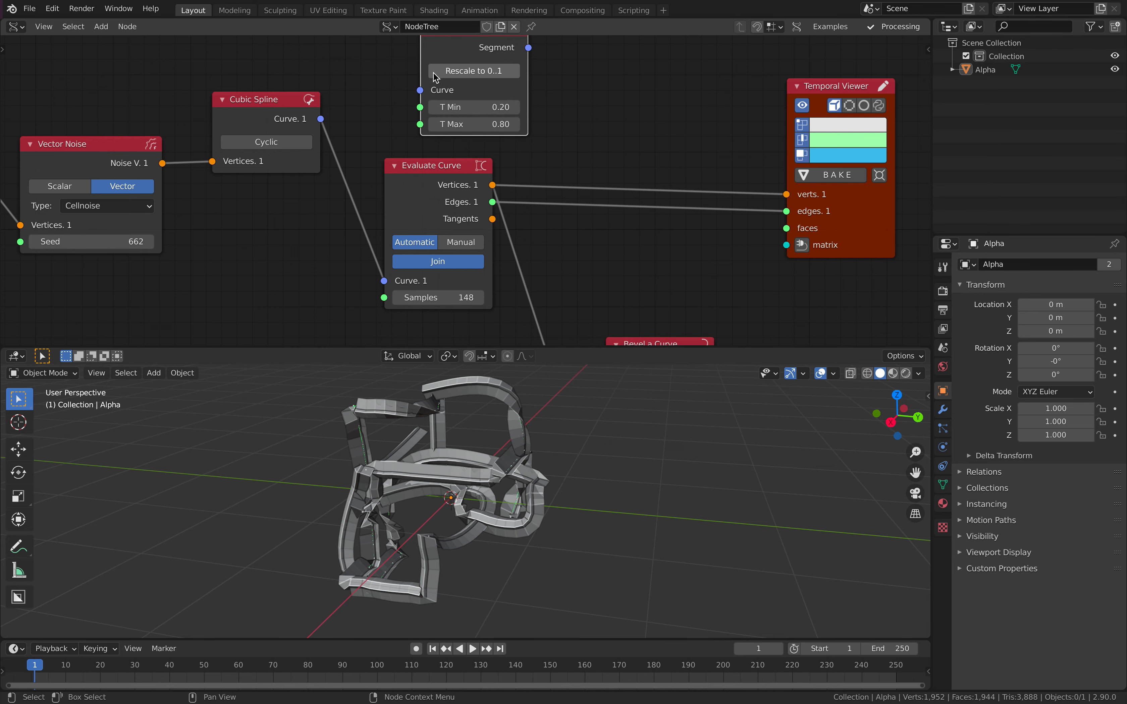
Connect the Cubic Spline's Curve output to the Curve Segment's Curve input and reposition the Curve Segment node.
{"action": "middle_click_drag", "start_coordinate": [374, 100], "coordinate": [420, 185]}
{"action": "scroll", "coordinate": [420, 185], "scroll_direction": "up", "scroll_amount": 1}
{"action": "left_click_drag", "start_coordinate": [363, 204], "coordinate": [386, 201]}
{"action": "left_click_drag", "start_coordinate": [465, 175], "coordinate": [469, 174]}
{"action": "left_click_drag", "start_coordinate": [528, 181], "coordinate": [510, 122]}
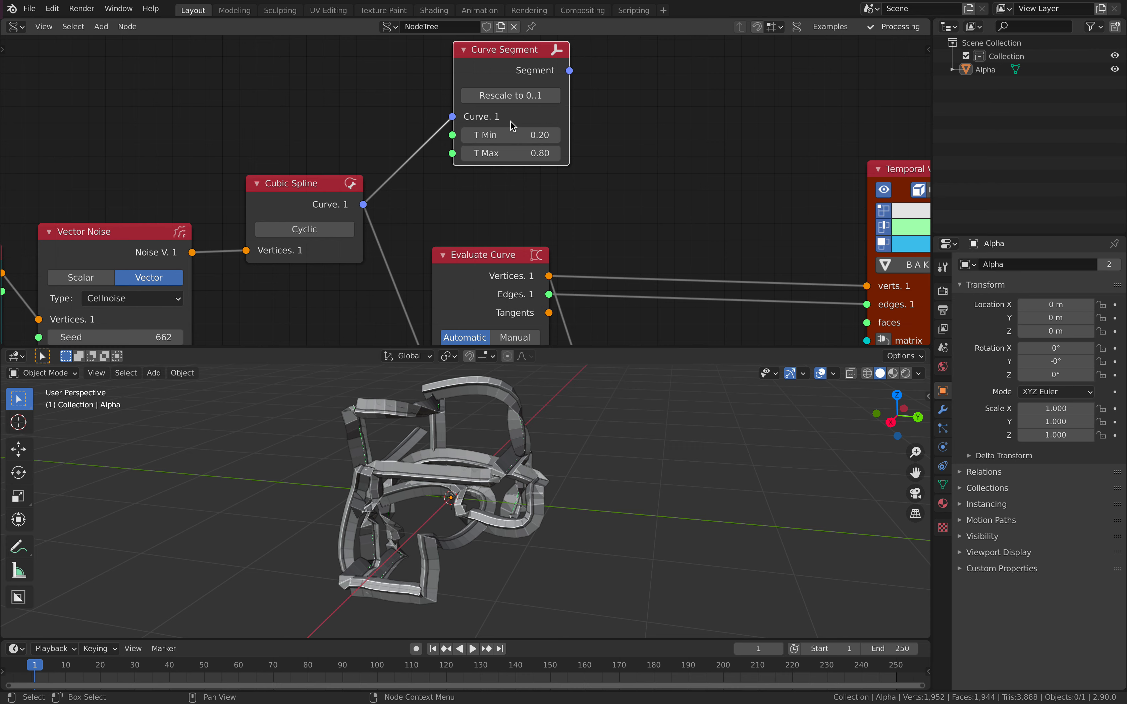
Reposition the Temporal Viewer node and move the Line node farther away from Vector Noise to open up the layout.
{"action": "scroll", "coordinate": [628, 174], "scroll_direction": "down", "scroll_amount": 4}
{"action": "middle_click_drag", "start_coordinate": [624, 205], "coordinate": [563, 205]}
{"action": "scroll", "coordinate": [524, 114], "scroll_direction": "up", "scroll_amount": 1}
{"action": "scroll", "coordinate": [566, 209], "scroll_direction": "up", "scroll_amount": 3}
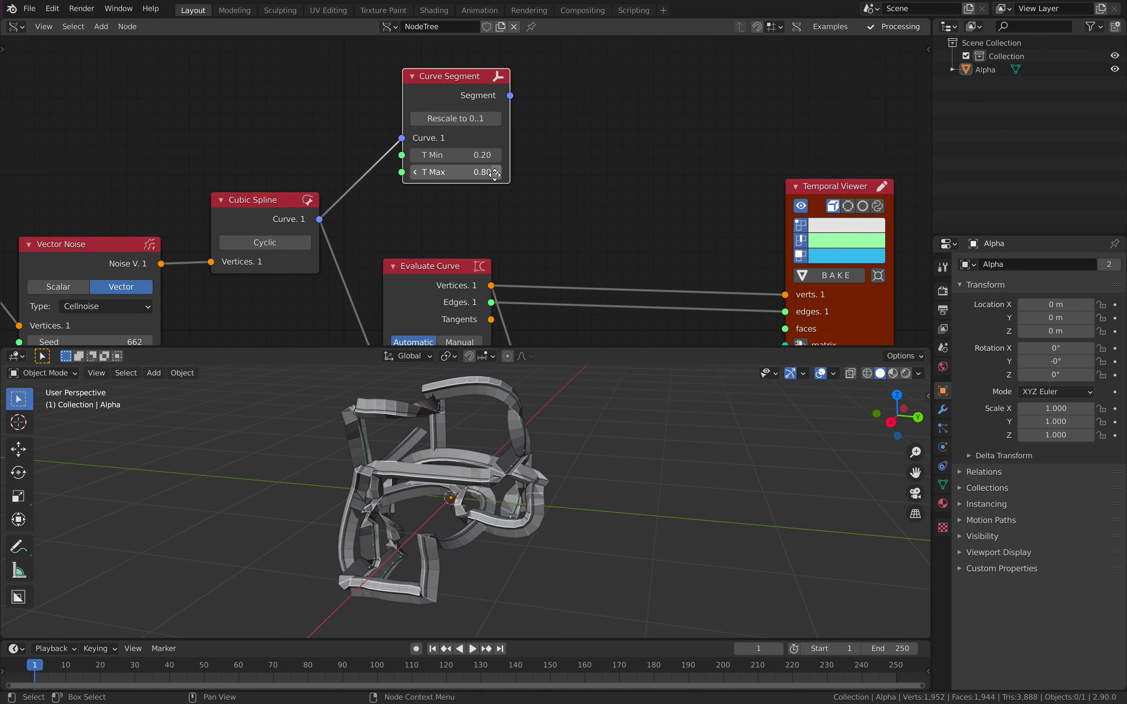
{"action": "left_click_drag", "start_coordinate": [842, 164], "coordinate": [791, 95]}
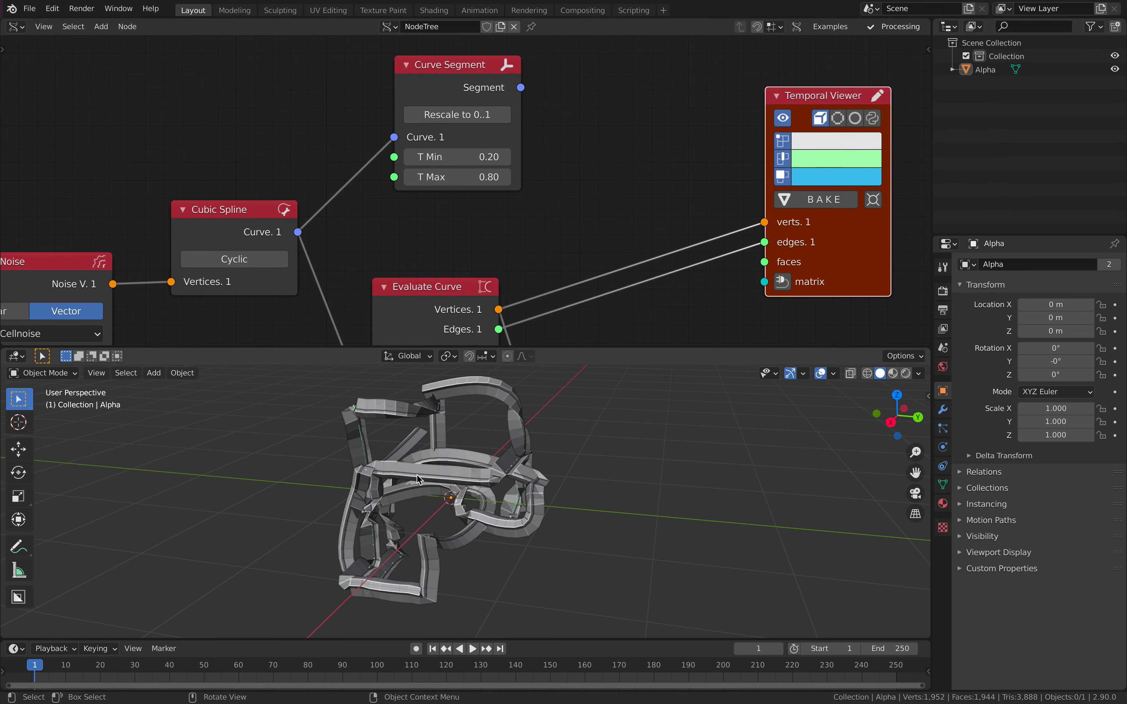
{"action": "middle_click_drag", "start_coordinate": [416, 473], "coordinate": [494, 444]}
{"action": "scroll", "coordinate": [354, 214], "scroll_direction": "down", "scroll_amount": 2}
{"action": "middle_click_drag", "start_coordinate": [112, 283], "coordinate": [393, 166]}
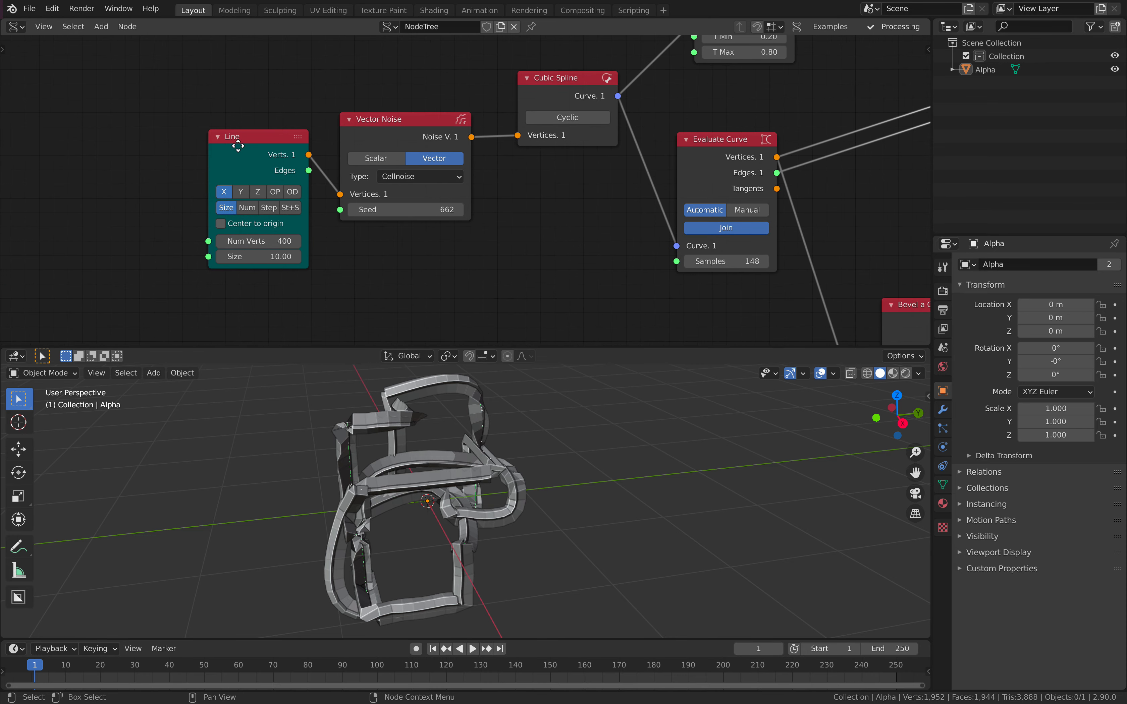
{"action": "left_click_drag", "start_coordinate": [257, 145], "coordinate": [194, 145]}
Change the Vector Noise type to Perlin Original.
{"action": "left_click", "coordinate": [424, 181]}
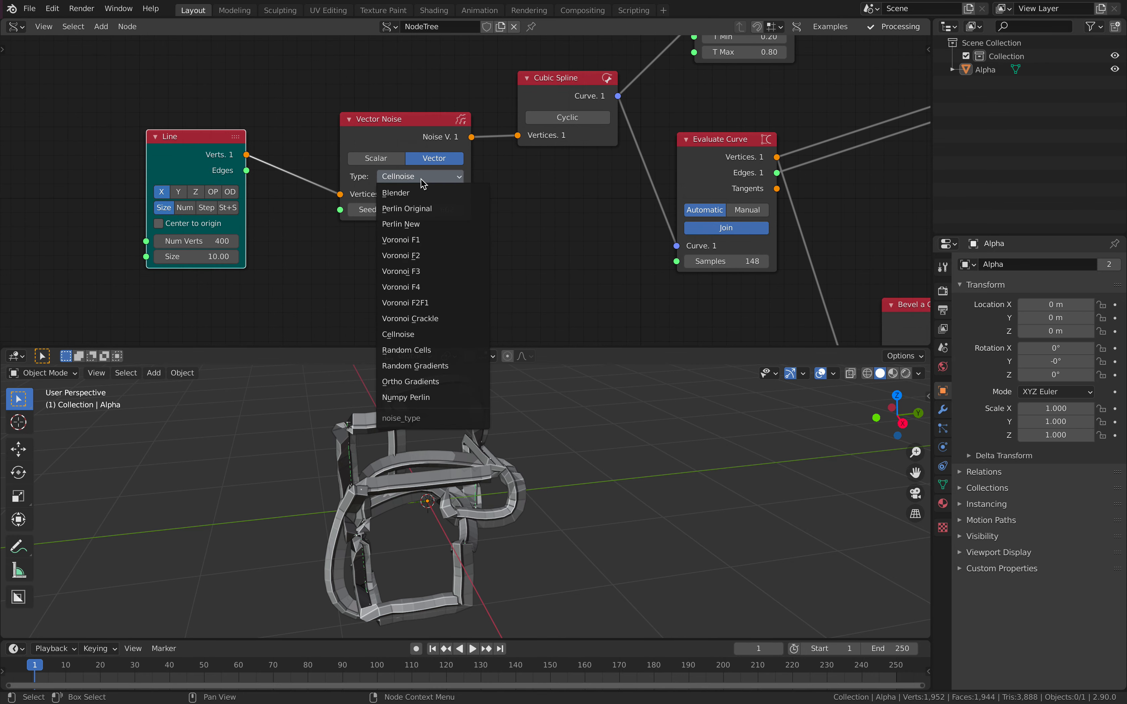
{"action": "left_click", "coordinate": [422, 205]}
{"action": "scroll", "coordinate": [613, 202], "scroll_direction": "down", "scroll_amount": 2}
{"action": "middle_click_drag", "start_coordinate": [588, 208], "coordinate": [520, 154]}
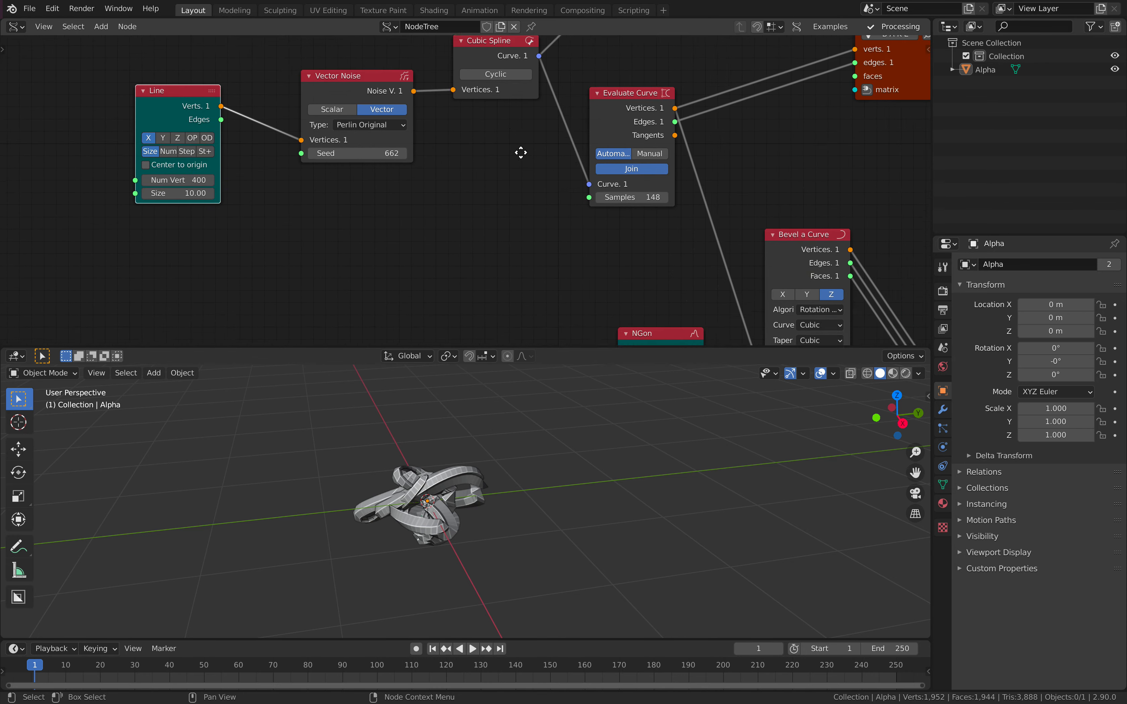
Offset the beveled mesh by 3.24 in X using a Matrix In node connected to the Mesh viewer's matrix input, and save the file.
{"action": "middle_click_drag", "start_coordinate": [697, 236], "coordinate": [409, 49]}
{"action": "left_click", "coordinate": [659, 242]}
{"action": "left_click_drag", "start_coordinate": [693, 59], "coordinate": [809, 22]}
{"action": "left_click_drag", "start_coordinate": [437, 163], "coordinate": [726, 259]}
{"action": "left_click", "coordinate": [613, 260]}
{"action": "middle_click_drag", "start_coordinate": [540, 508], "coordinate": [679, 520]}
{"action": "middle_click_drag", "start_coordinate": [545, 483], "coordinate": [522, 458], "text": "shift"}
{"action": "scroll", "coordinate": [524, 462], "scroll_direction": "up", "scroll_amount": 3}
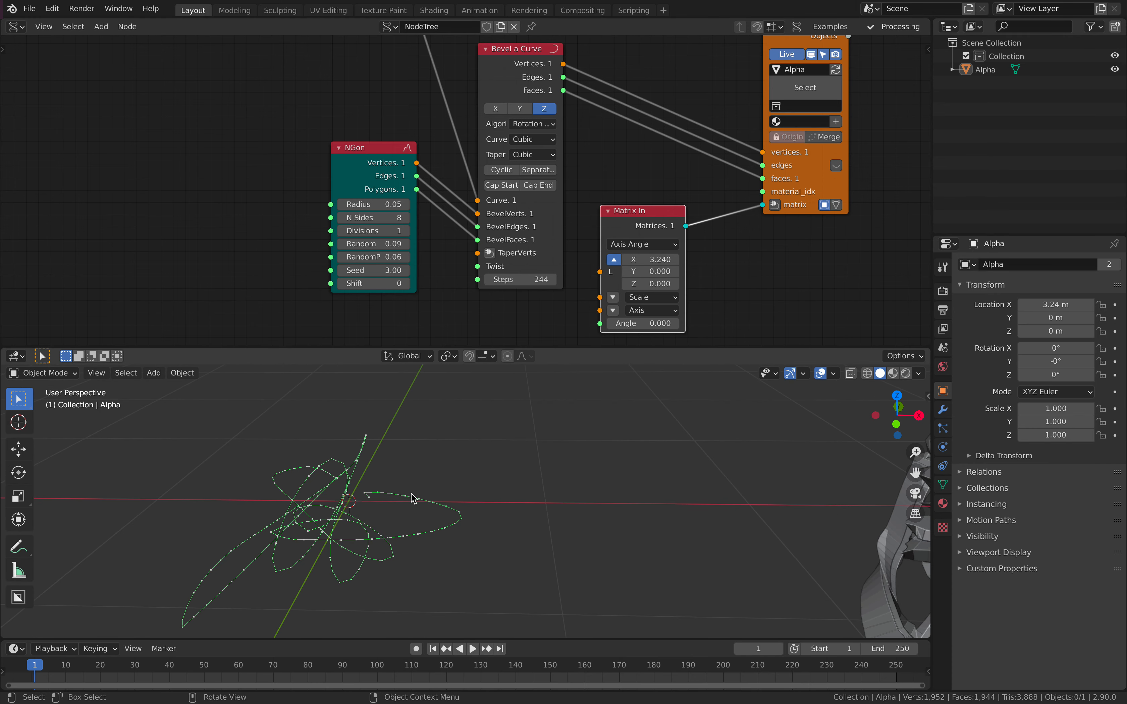
{"action": "key", "text": "ctrl+s"}
Enable Rescale to 0..1 on the Curve Segment node.
{"action": "middle_click_drag", "start_coordinate": [379, 135], "coordinate": [528, 246]}
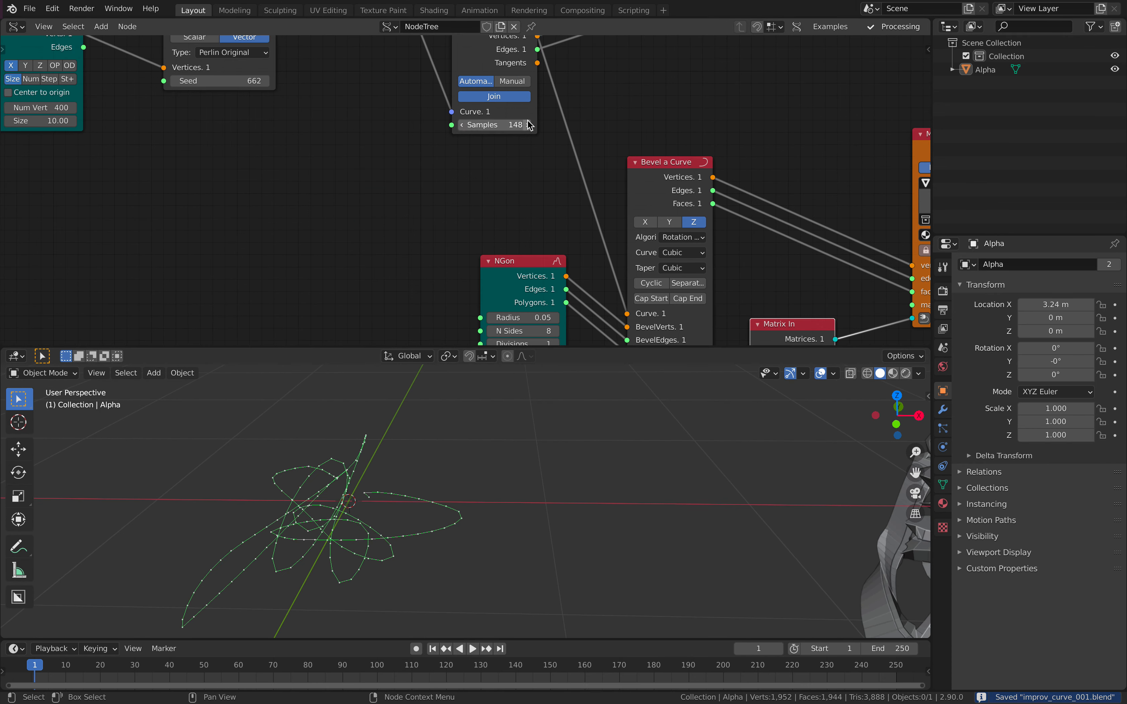
{"action": "middle_click_drag", "start_coordinate": [528, 122], "coordinate": [513, 293]}
{"action": "middle_click_drag", "start_coordinate": [532, 199], "coordinate": [568, 272]}
{"action": "scroll", "coordinate": [571, 277], "scroll_direction": "up", "scroll_amount": 1}
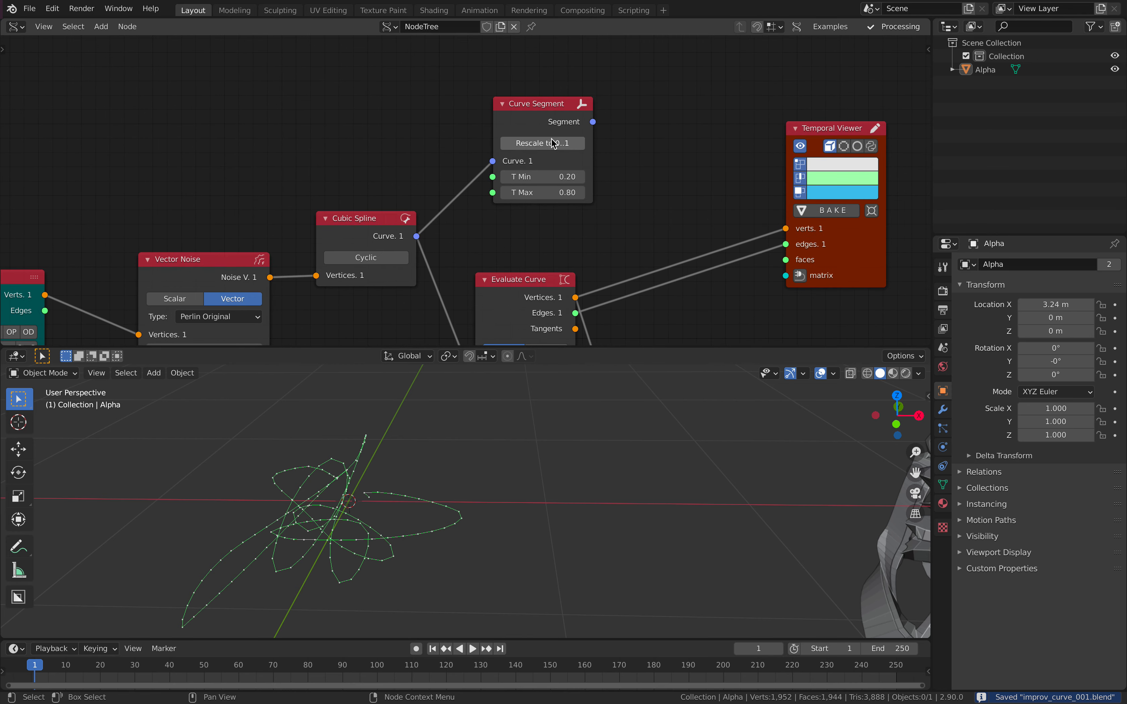
{"action": "left_click_drag", "start_coordinate": [593, 122], "coordinate": [612, 136]}
{"action": "scroll", "coordinate": [616, 201], "scroll_direction": "down", "scroll_amount": 2}
{"action": "middle_click_drag", "start_coordinate": [617, 201], "coordinate": [590, 208]}
Duplicate the Evaluate Curve node beside the Curve Segment and feed its Curve input from the Segment output.
{"action": "left_click", "coordinate": [513, 271]}
{"action": "key", "text": "shift+d"}
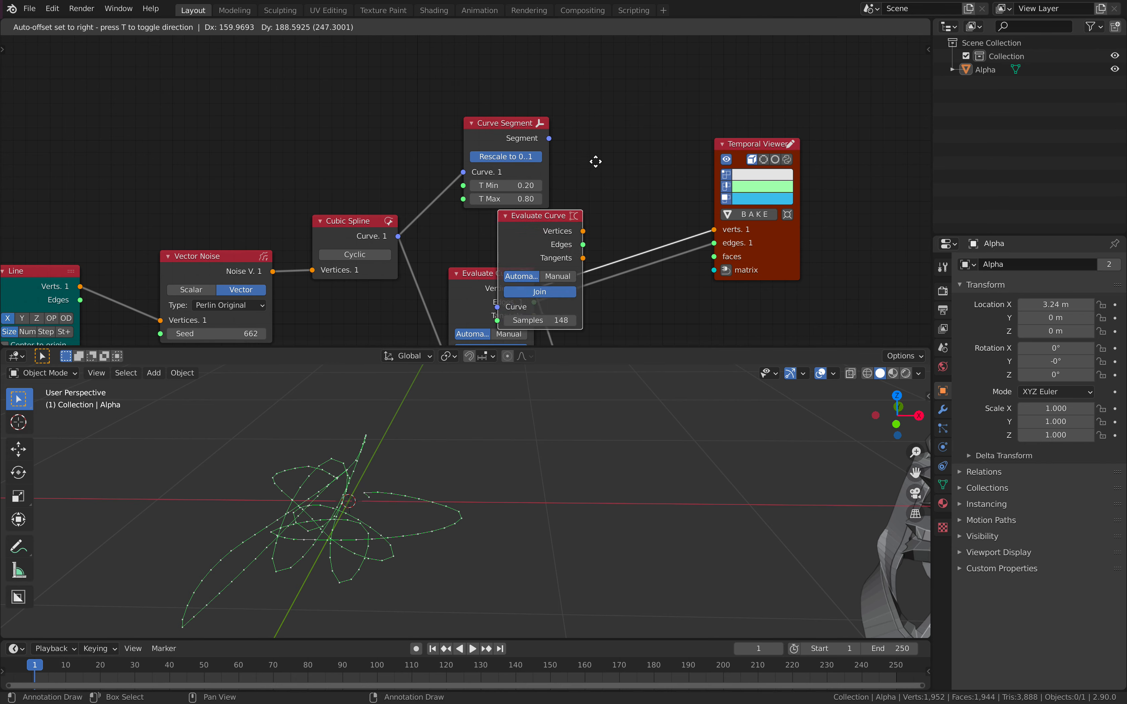
{"action": "left_click", "coordinate": [653, 66]}
Send the duplicated Evaluate Curve's vertices and edges to the Temporal Viewer, with Samples 192, T Min 0.15 and T Max 0.76.
{"action": "left_click_drag", "start_coordinate": [775, 148], "coordinate": [810, 39]}
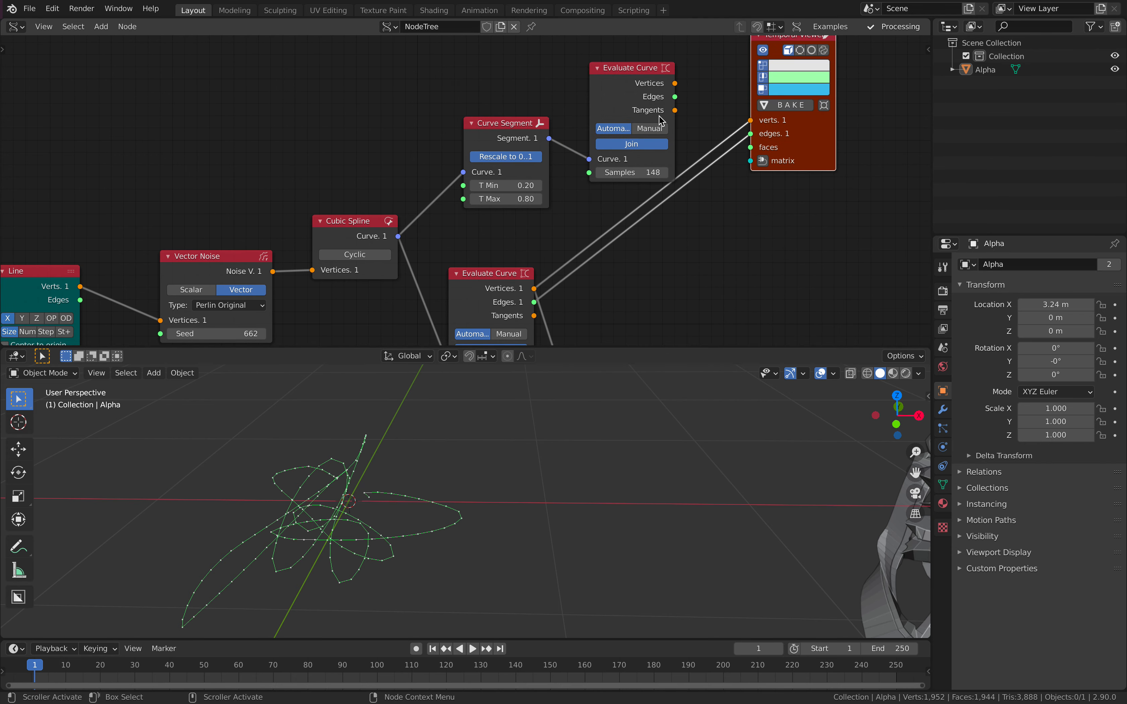
{"action": "key", "text": "ctrl+space"}
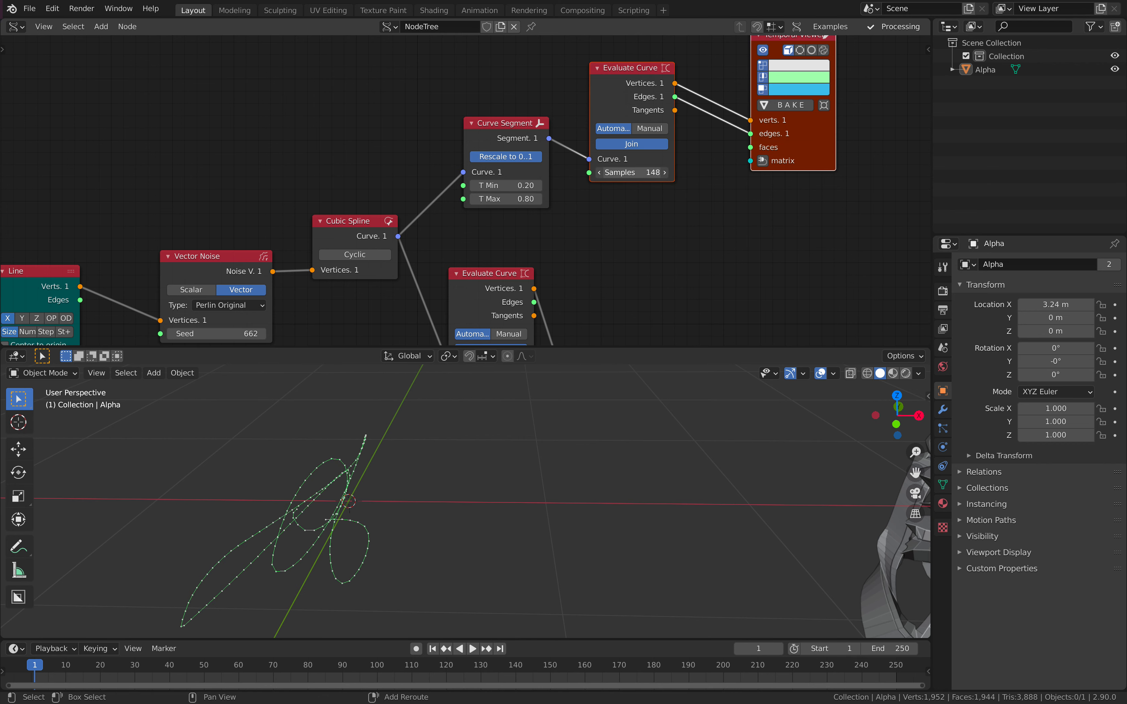
{"action": "left_click_drag", "start_coordinate": [522, 199], "coordinate": [519, 199]}
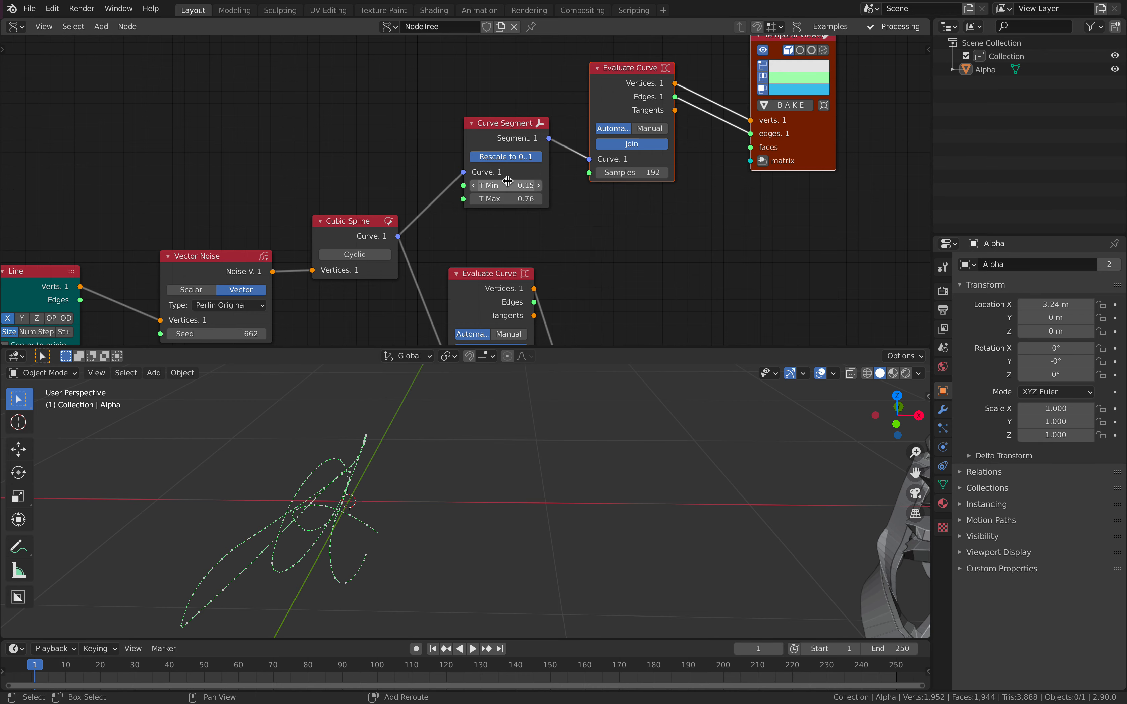
Add an A Number node and connect its float output to the Curve Segment's T Min input.
{"action": "middle_click_drag", "start_coordinate": [507, 181], "coordinate": [568, 182]}
{"action": "key", "text": "shift+a"}
{"action": "mouse_move", "coordinate": [366, 92]}
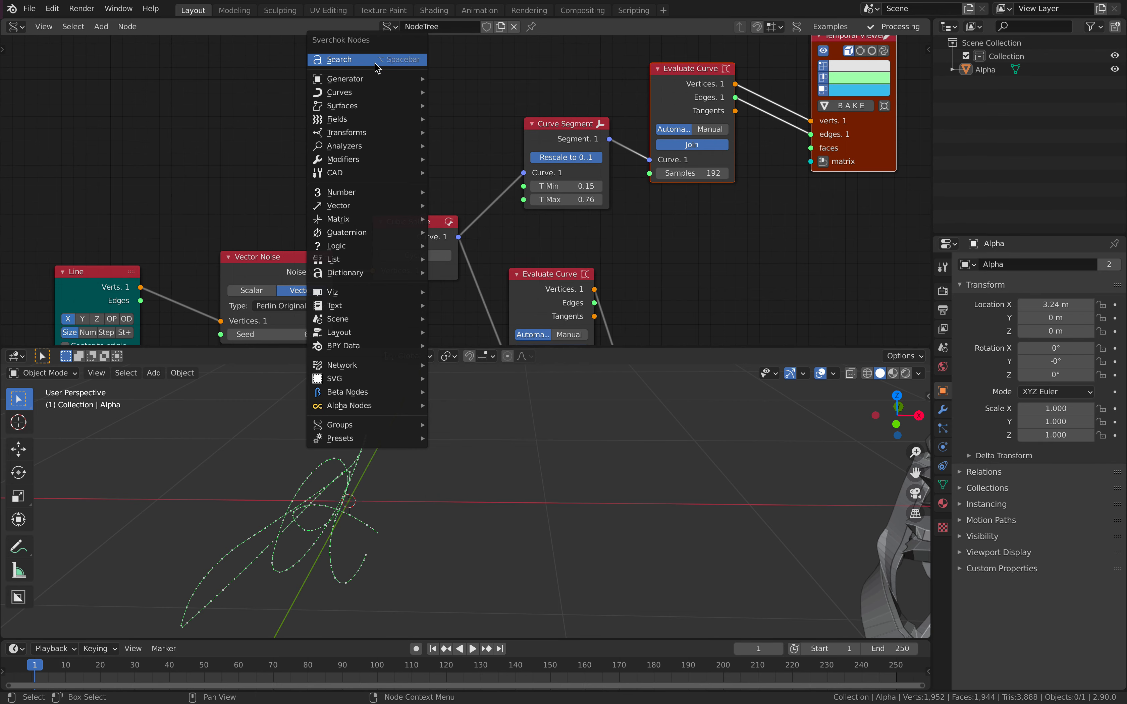
{"action": "left_click", "coordinate": [375, 61]}
{"action": "type", "text": "number"}
{"action": "key", "text": "Return"}
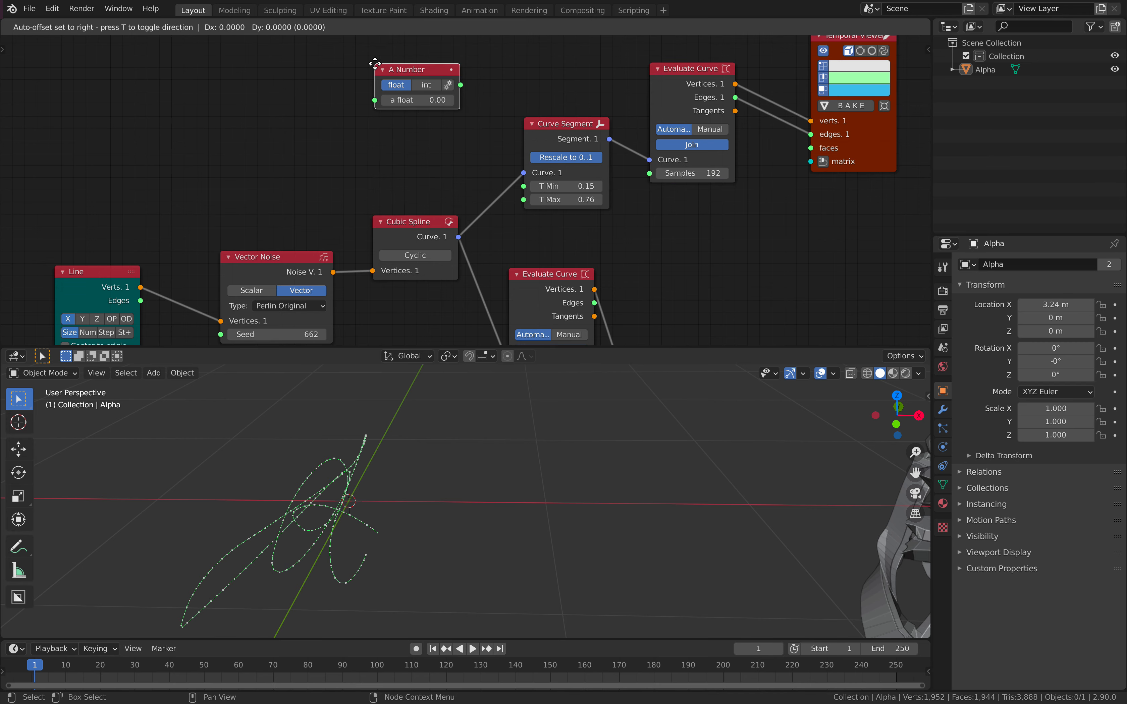
{"action": "left_click", "coordinate": [423, 128]}
{"action": "left_click_drag", "start_coordinate": [525, 178], "coordinate": [523, 185]}
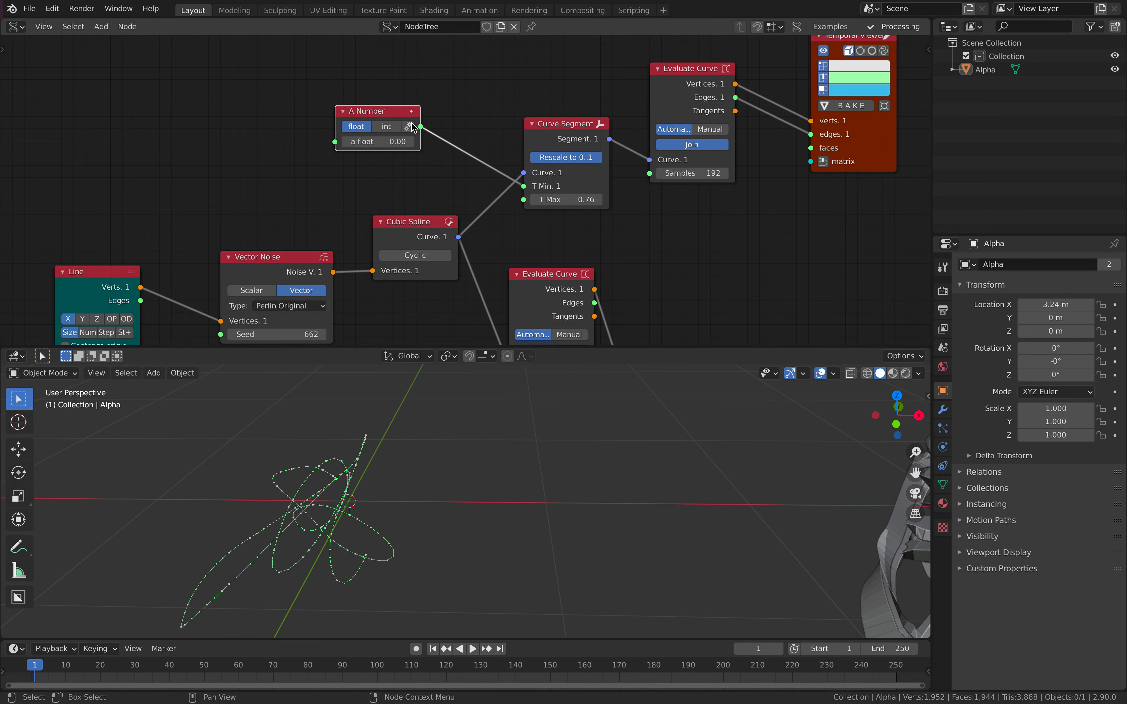
{"action": "key", "text": "g"}
{"action": "left_click", "coordinate": [398, 118]}
Add a Scalar Math node and connect the A Number output to its x input.
{"action": "key", "text": "alt+space"}
{"action": "type", "text": "math"}
{"action": "key", "text": "Down"}
{"action": "key", "text": "Down"}
{"action": "key", "text": "Down"}
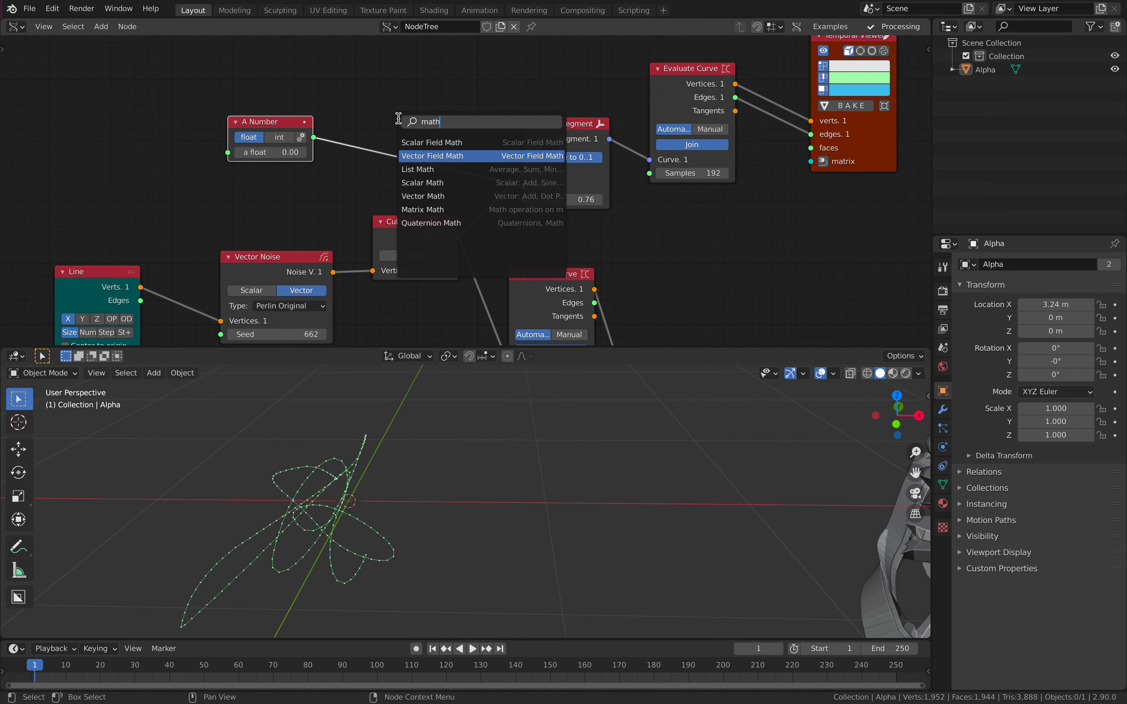
{"action": "key", "text": "Return"}
{"action": "left_click", "coordinate": [386, 70]}
{"action": "left_click_drag", "start_coordinate": [314, 137], "coordinate": [374, 111]}
Set the math node to Add with y at 0.24 and connect its output to the Curve Segment's T Max.
{"action": "left_click", "coordinate": [416, 96]}
{"action": "left_click", "coordinate": [404, 108]}
{"action": "left_click_drag", "start_coordinate": [460, 78], "coordinate": [525, 201]}
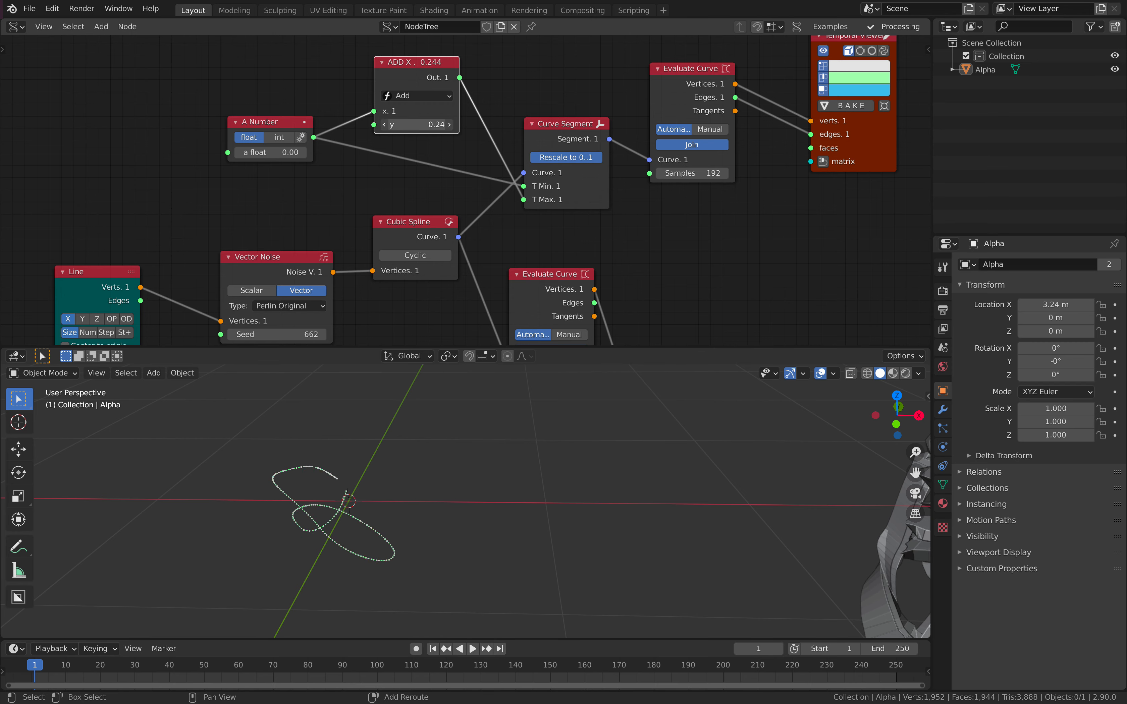
Set the Add node's y to 0.14 and the segment's Evaluate Curve Samples to 10, and save the file.
{"action": "middle_click_drag", "start_coordinate": [503, 132], "coordinate": [493, 155]}
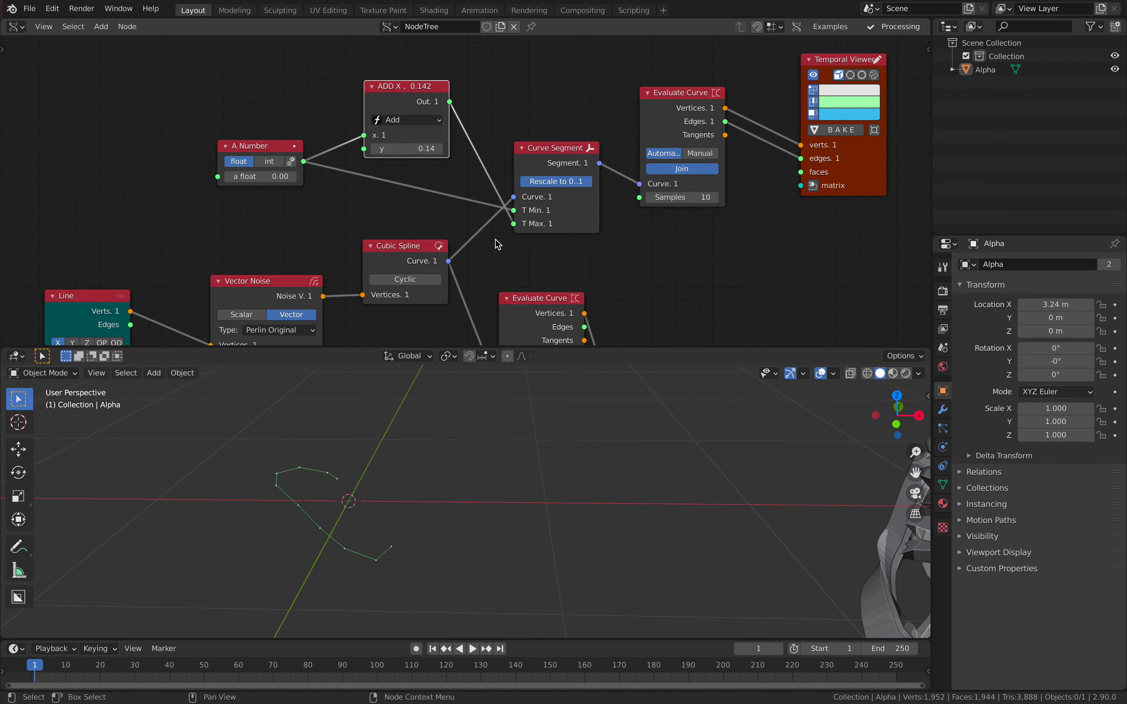
{"action": "middle_click_drag", "start_coordinate": [495, 240], "coordinate": [477, 226]}
{"action": "key", "text": "ctrl+s"}
Slide the segment along the curve with different A Number values, ending at 0.20.
{"action": "left_click_drag", "start_coordinate": [241, 166], "coordinate": [253, 166]}
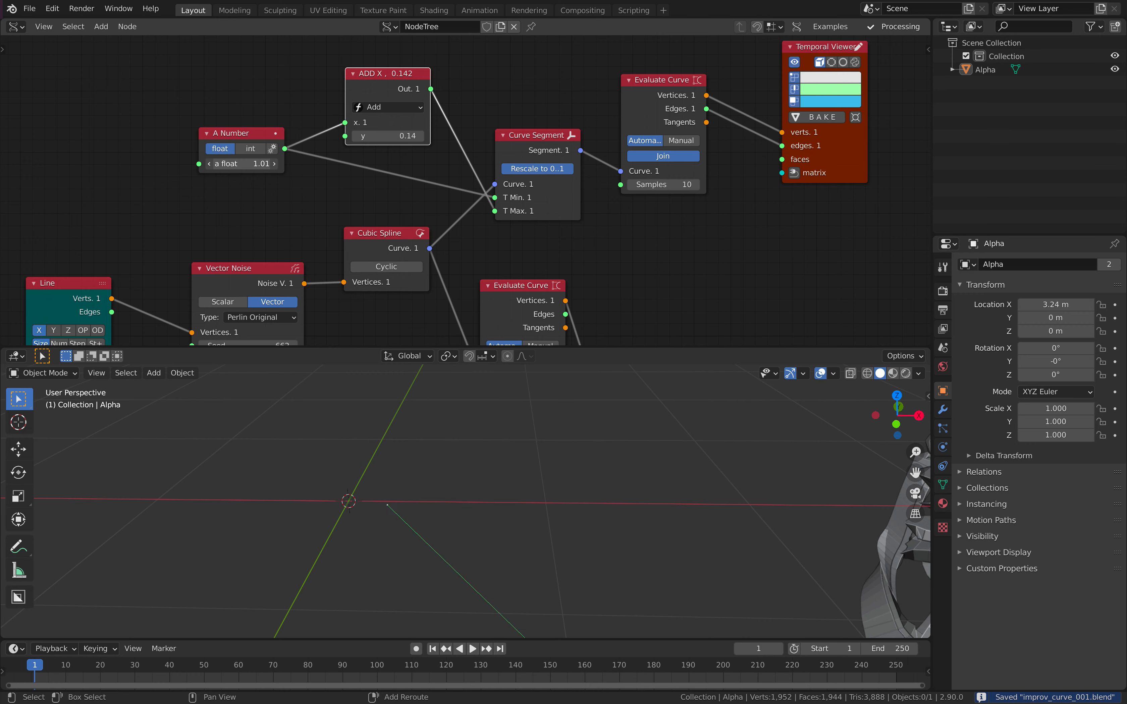
{"action": "left_click_drag", "start_coordinate": [247, 164], "coordinate": [255, 163]}
{"action": "scroll", "coordinate": [491, 481], "scroll_direction": "down", "scroll_amount": 1}
{"action": "middle_click_drag", "start_coordinate": [490, 480], "coordinate": [477, 417], "text": "shift"}
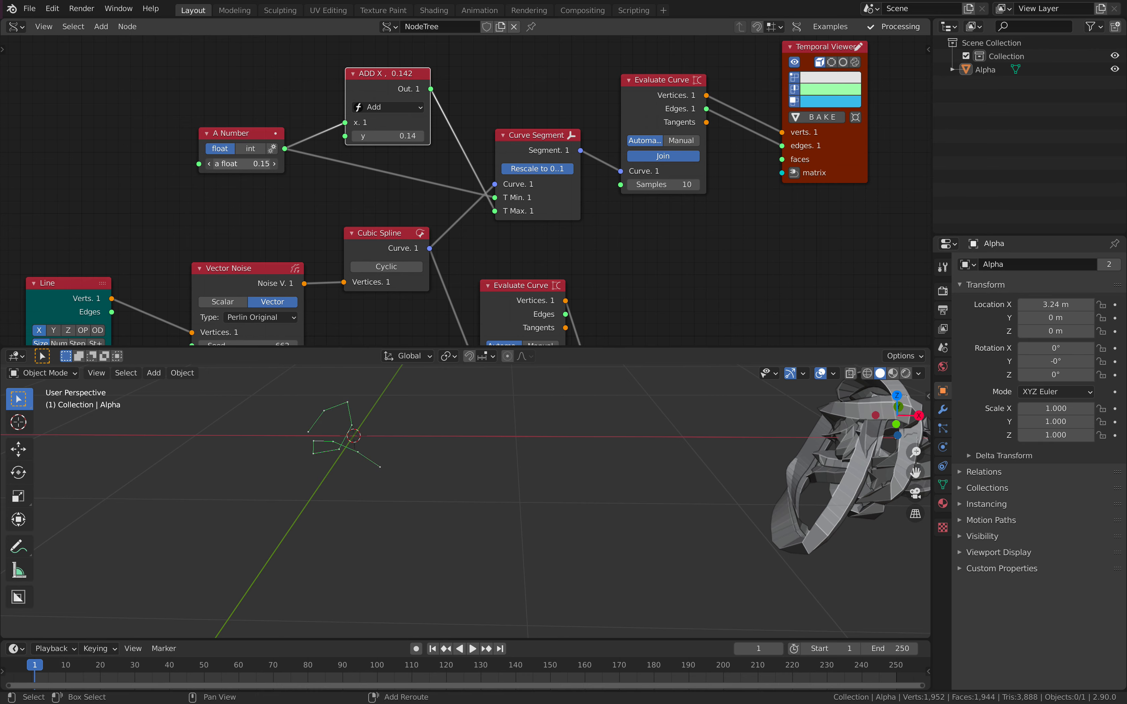
{"action": "left_click_drag", "start_coordinate": [254, 164], "coordinate": [250, 164]}
{"action": "middle_click_drag", "start_coordinate": [363, 231], "coordinate": [351, 188]}
{"action": "scroll", "coordinate": [351, 189], "scroll_direction": "down", "scroll_amount": 1}
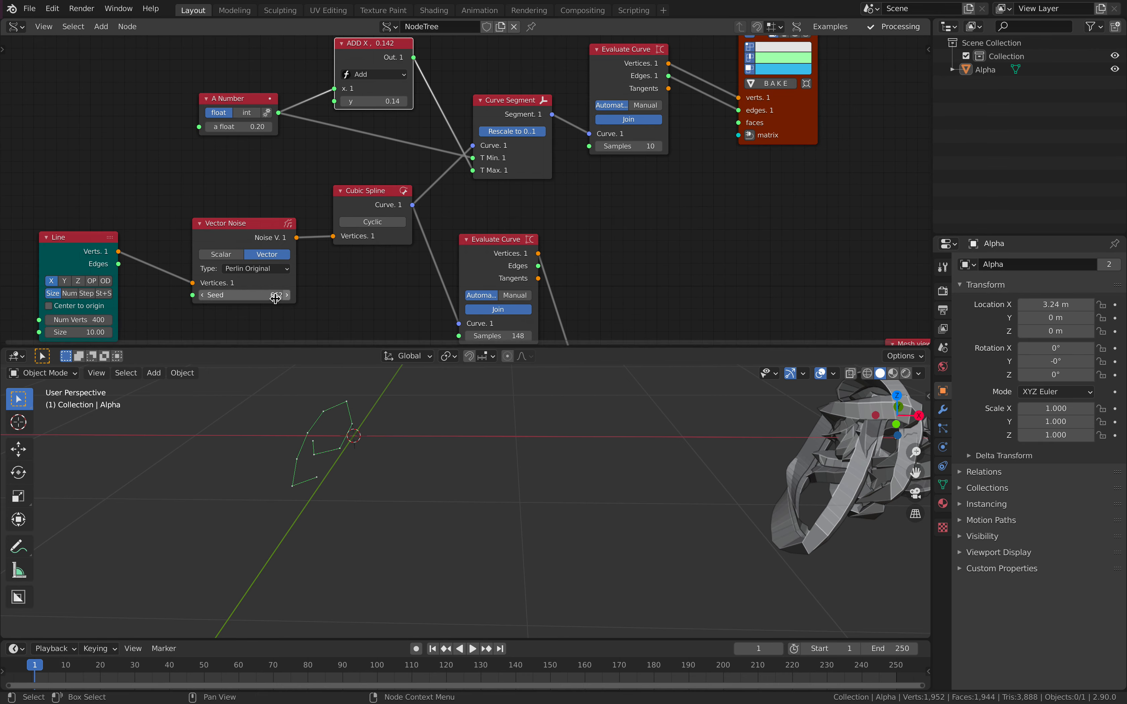
Set the Vector Noise Seed to 692 and save the file.
{"action": "left_click", "coordinate": [331, 317]}
{"action": "left_click_drag", "start_coordinate": [252, 294], "coordinate": [266, 294]}
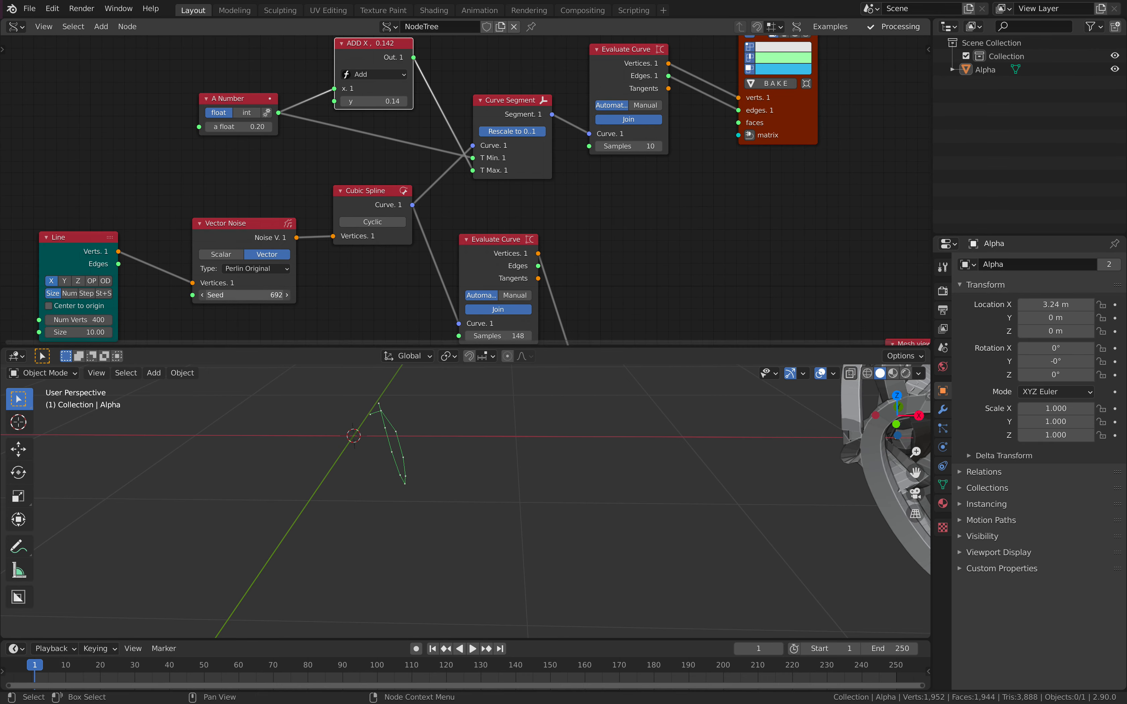
{"action": "scroll", "coordinate": [511, 433], "scroll_direction": "down", "scroll_amount": 2}
{"action": "middle_click_drag", "start_coordinate": [510, 433], "coordinate": [474, 427], "text": "shift"}
{"action": "key", "text": "ctrl+s"}
Inspect the curve segment and beveled mesh, and move the Temporal Viewer farther from the Evaluate Curve node.
{"action": "middle_click_drag", "start_coordinate": [589, 184], "coordinate": [465, 235]}
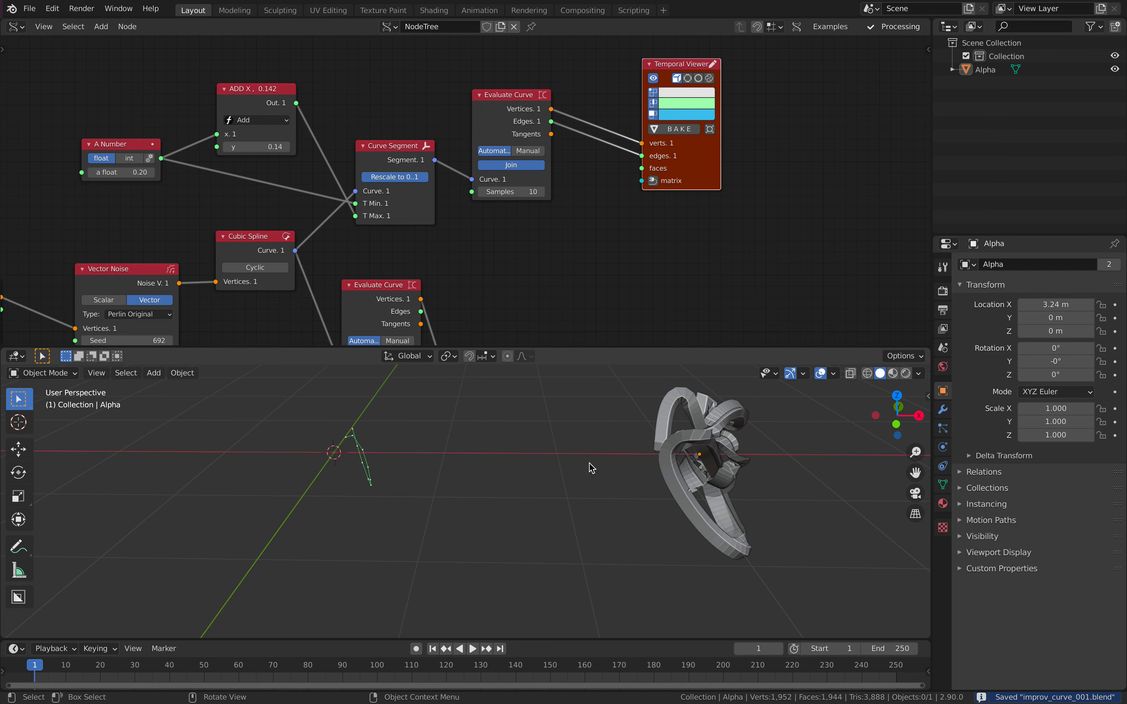
{"action": "middle_click_drag", "start_coordinate": [360, 442], "coordinate": [356, 443]}
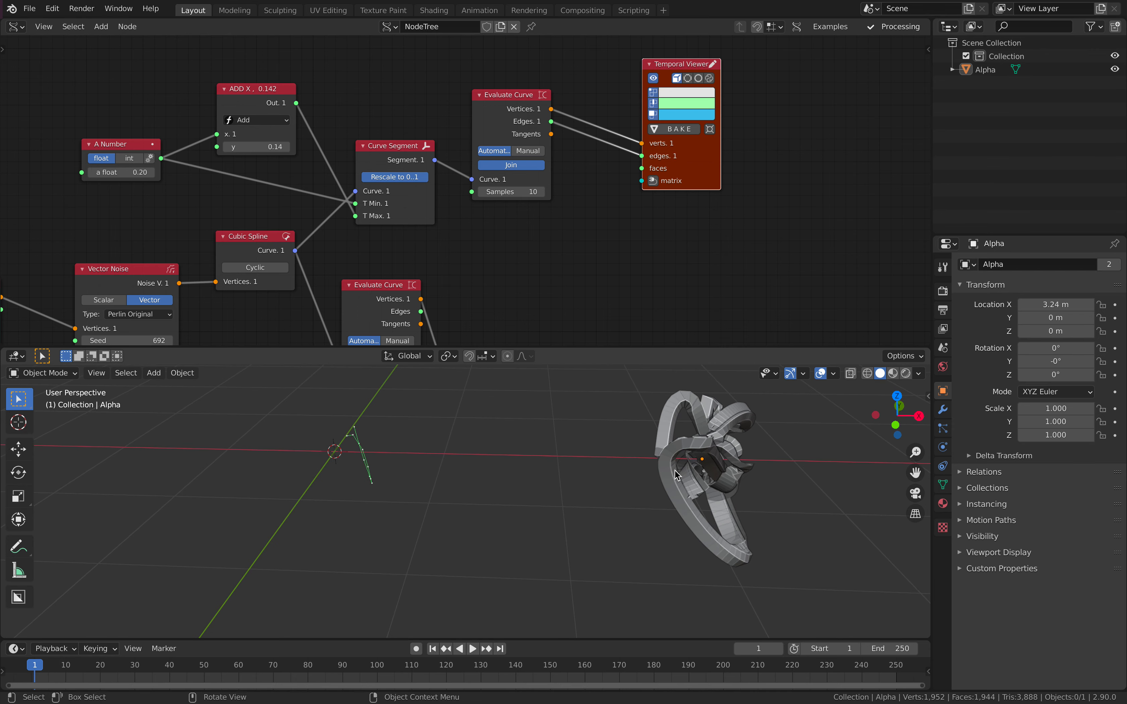
{"action": "middle_click_drag", "start_coordinate": [674, 471], "coordinate": [659, 473]}
{"action": "middle_click_drag", "start_coordinate": [390, 432], "coordinate": [462, 440], "text": "shift"}
{"action": "middle_click_drag", "start_coordinate": [534, 255], "coordinate": [508, 262]}
{"action": "left_click_drag", "start_coordinate": [680, 166], "coordinate": [724, 136]}
{"action": "scroll", "coordinate": [478, 239], "scroll_direction": "up", "scroll_amount": 2}
{"action": "left_click_drag", "start_coordinate": [492, 126], "coordinate": [496, 129]}
{"action": "middle_click_drag", "start_coordinate": [642, 194], "coordinate": [566, 167]}
Add a Matrix normal node below the Temporal Viewer.
{"action": "key", "text": "shift+a"}
{"action": "left_click", "coordinate": [572, 170]}
{"action": "type", "text": "matrix n"}
{"action": "key", "text": "Return"}
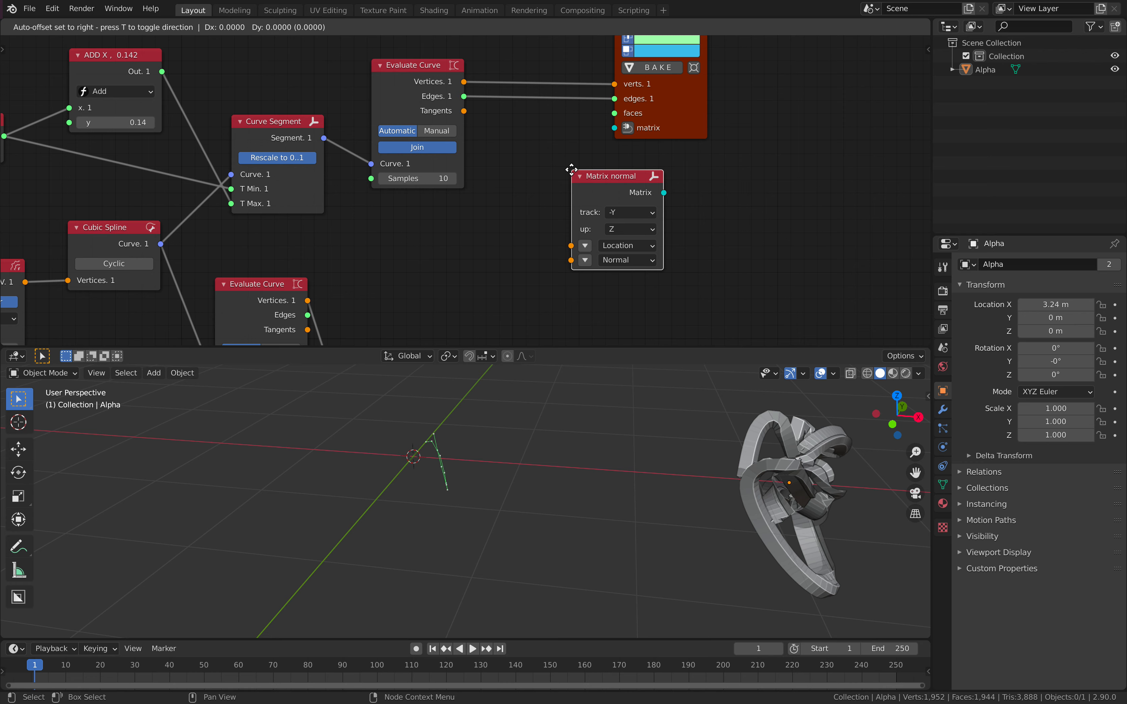
{"action": "left_click", "coordinate": [571, 170]}
Connect the Evaluate Curve's Vertices to the Matrix normal's Location and Tangents to Normal, and shift the node closer to it.
{"action": "left_click_drag", "start_coordinate": [466, 83], "coordinate": [472, 89]}
{"action": "left_click_drag", "start_coordinate": [558, 228], "coordinate": [571, 262]}
{"action": "left_click_drag", "start_coordinate": [596, 176], "coordinate": [526, 181]}
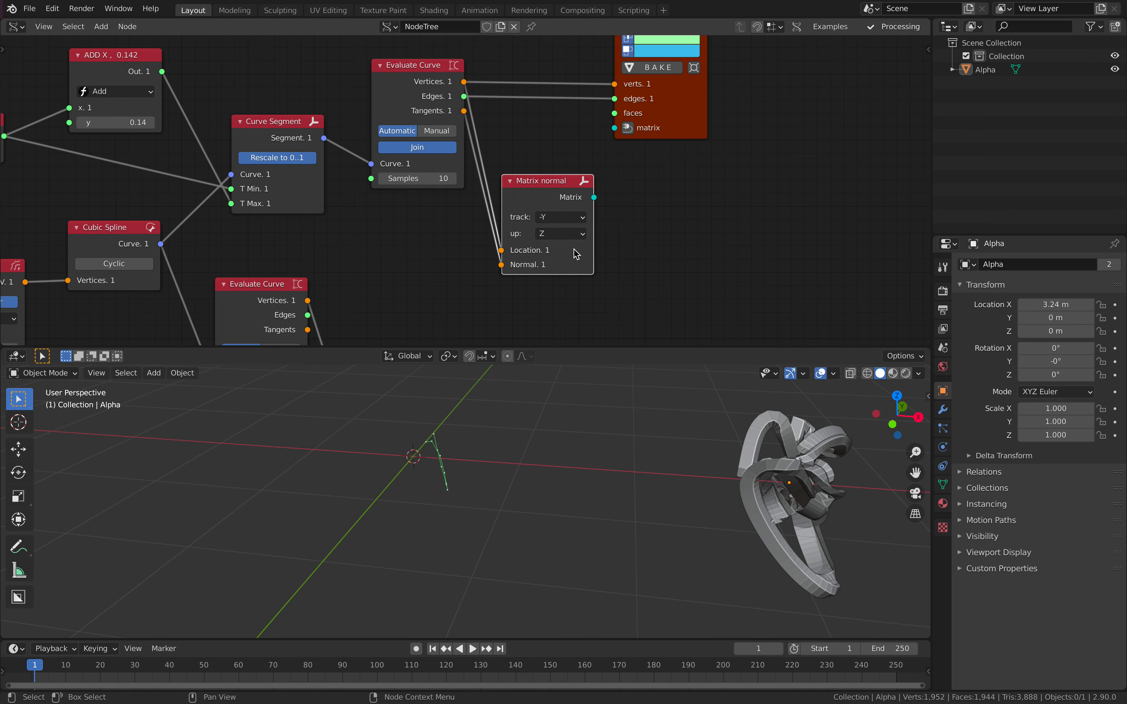
Replace the Temporal Viewer's verts and edges links with the Matrix normal output connected to its matrix input.
{"action": "left_click_drag", "start_coordinate": [672, 108], "coordinate": [772, 90]}
{"action": "left_click_drag", "start_coordinate": [712, 68], "coordinate": [669, 147]}
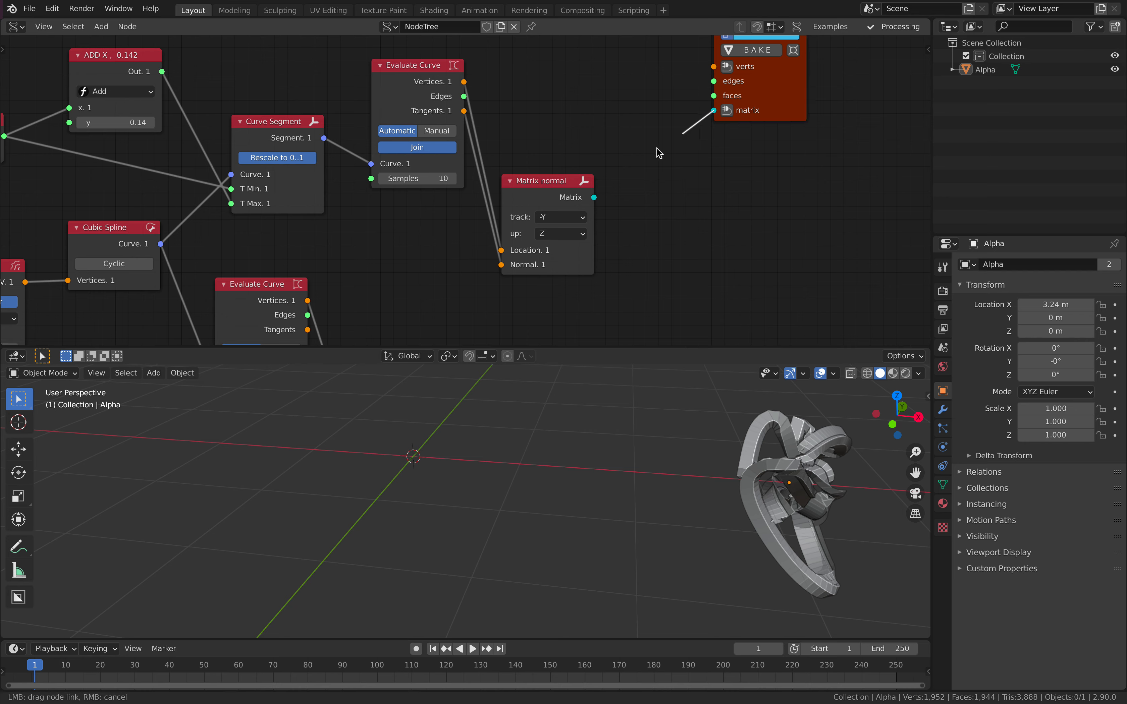
{"action": "left_click_drag", "start_coordinate": [597, 196], "coordinate": [594, 197]}
Add a Torus node above the Matrix normal node.
{"action": "middle_click_drag", "start_coordinate": [589, 62], "coordinate": [589, 121]}
{"action": "key", "text": "alt+space"}
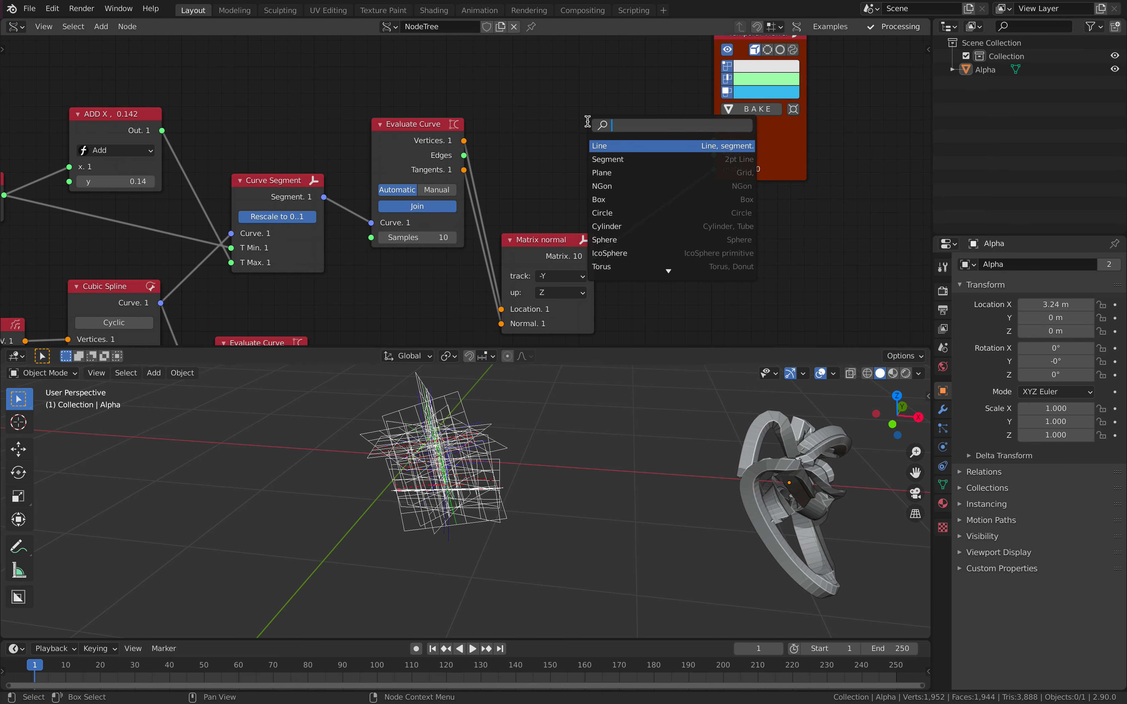
{"action": "type", "text": "torus"}
{"action": "key", "text": "Return"}
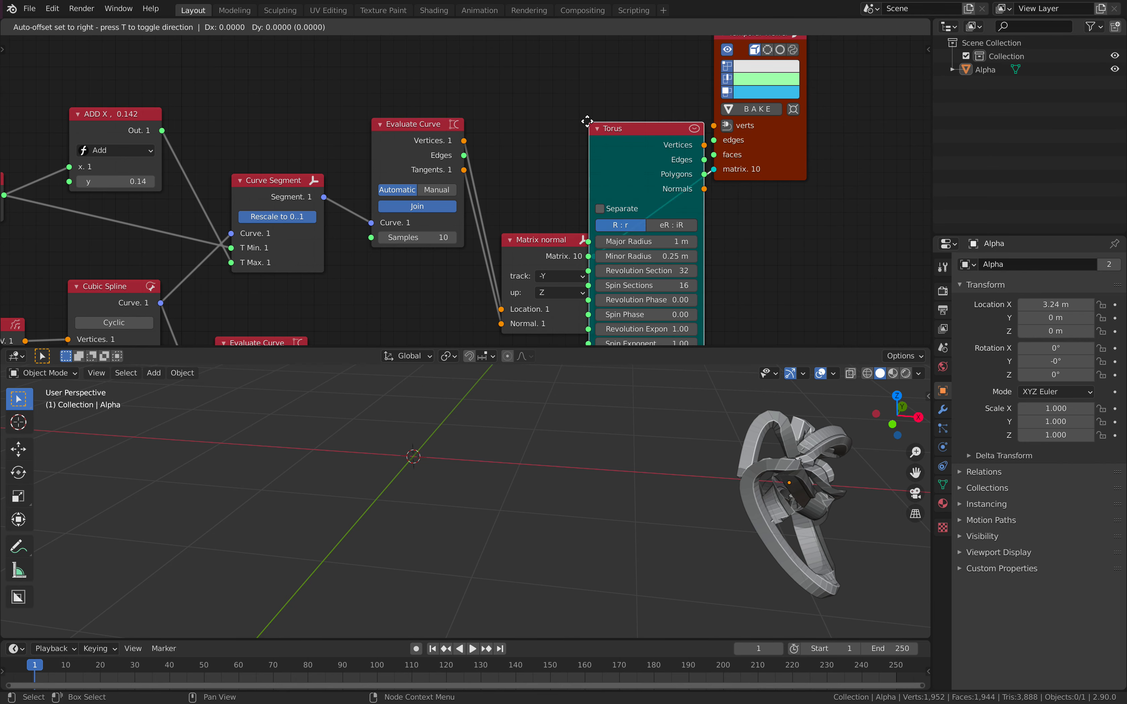
{"action": "left_click", "coordinate": [501, 255]}
Set the Torus to 12 revolution and 8 spin sections, and connect its Vertices and Polygons to the Temporal Viewer's verts and faces.
{"action": "middle_click_drag", "start_coordinate": [636, 169], "coordinate": [589, 251]}
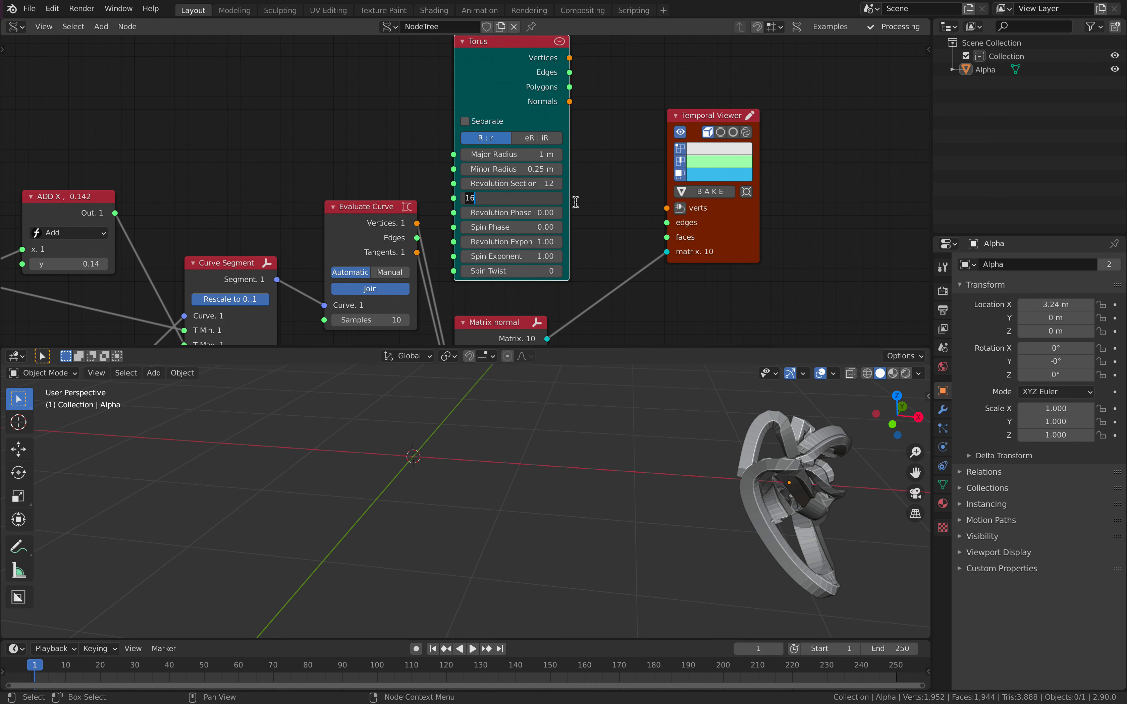
{"action": "left_click_drag", "start_coordinate": [667, 210], "coordinate": [666, 208]}
{"action": "left_click_drag", "start_coordinate": [570, 87], "coordinate": [637, 188]}
{"action": "left_click_drag", "start_coordinate": [672, 238], "coordinate": [721, 213]}
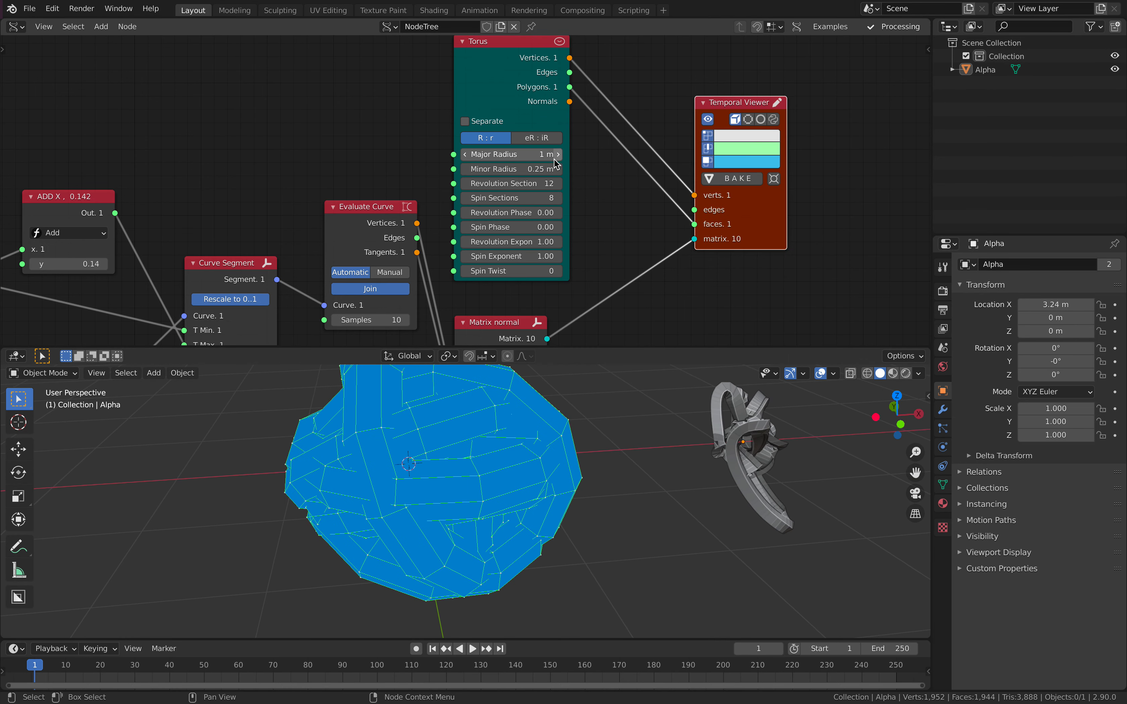
Reduce the Torus node's major radius to 0.33 m and minor radius to 0.06 m.
{"action": "mouse_move", "coordinate": [512, 154]}
{"action": "left_mouse_down"}
{"action": "mouse_move", "coordinate": [501, 169]}
{"action": "mouse_move", "coordinate": [477, 169]}
{"action": "mouse_move", "coordinate": [517, 156]}
{"action": "mouse_move", "coordinate": [489, 155]}
{"action": "mouse_move", "coordinate": [546, 169]}
{"action": "mouse_move", "coordinate": [524, 168]}
{"action": "left_mouse_up"}
{"action": "left_click", "coordinate": [616, 161]}
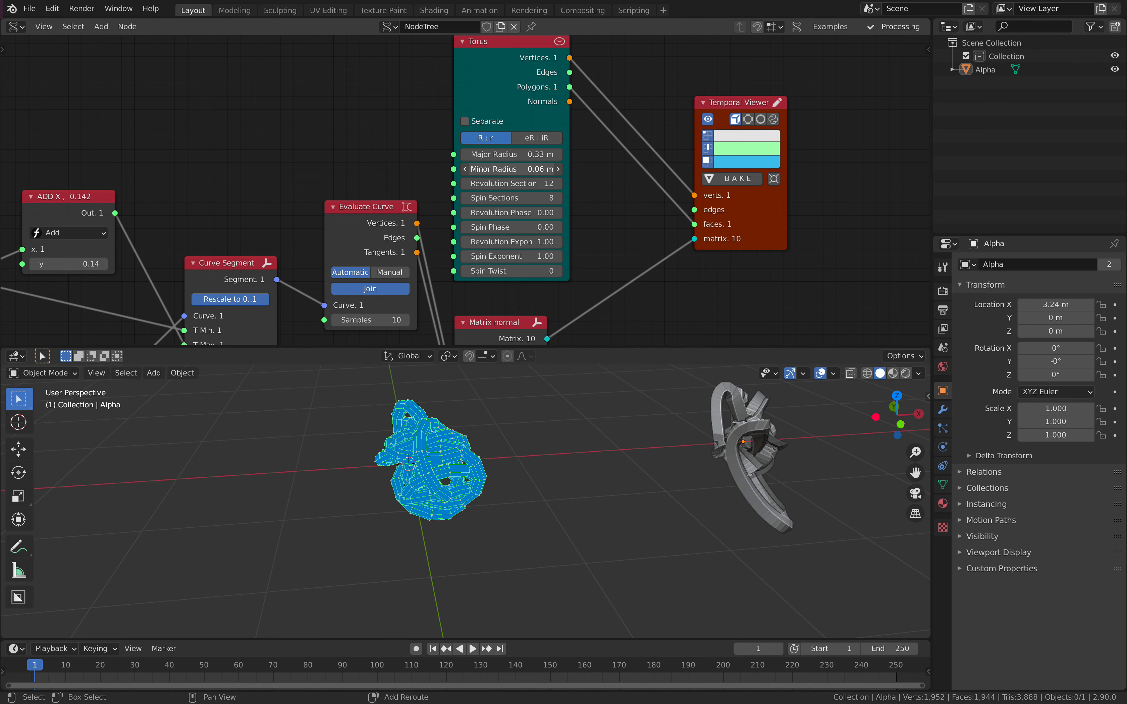
Raise the A Number node's float to 0.62 to move the rings along the curve.
{"action": "middle_click_drag", "start_coordinate": [342, 217], "coordinate": [394, 175]}
{"action": "middle_click_drag", "start_coordinate": [137, 223], "coordinate": [283, 177]}
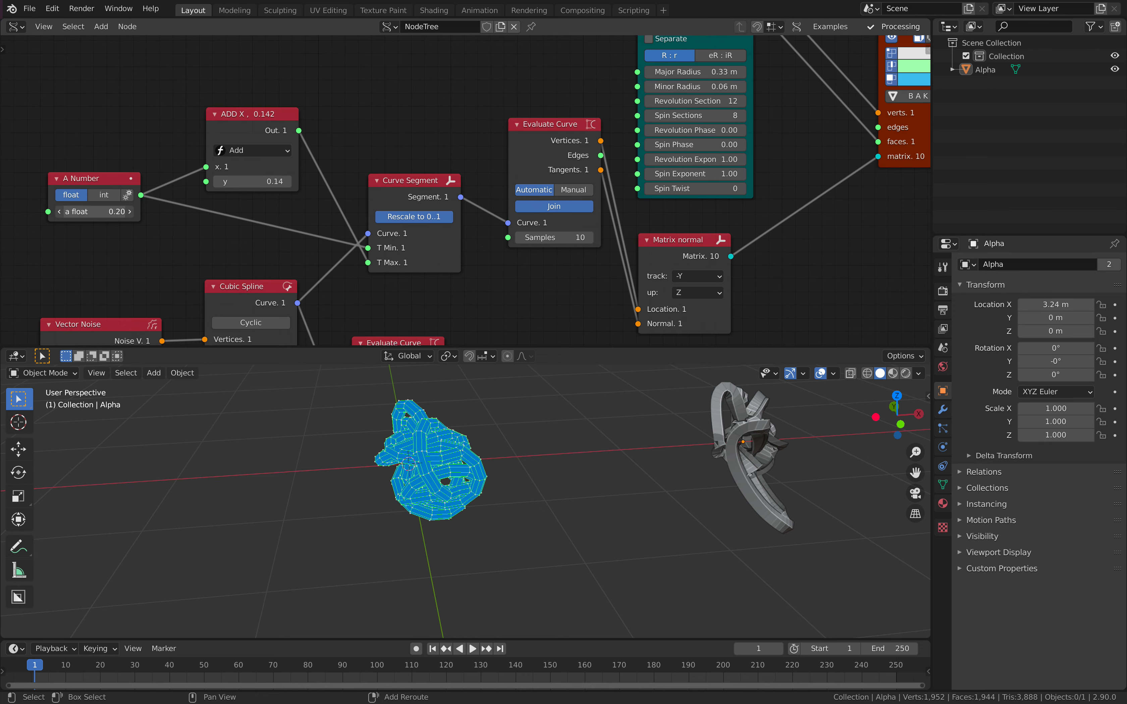
{"action": "left_click_drag", "start_coordinate": [94, 211], "coordinate": [150, 212]}
{"action": "middle_click_drag", "start_coordinate": [361, 441], "coordinate": [311, 437]}
{"action": "middle_click_drag", "start_coordinate": [356, 202], "coordinate": [310, 200]}
Set the Torus node's major radius to 0.12 m and save the file.
{"action": "scroll", "coordinate": [533, 165], "scroll_direction": "up", "scroll_amount": 1}
{"action": "middle_click_drag", "start_coordinate": [533, 164], "coordinate": [417, 245]}
{"action": "left_click_drag", "start_coordinate": [574, 142], "coordinate": [567, 141], "text": "shift"}
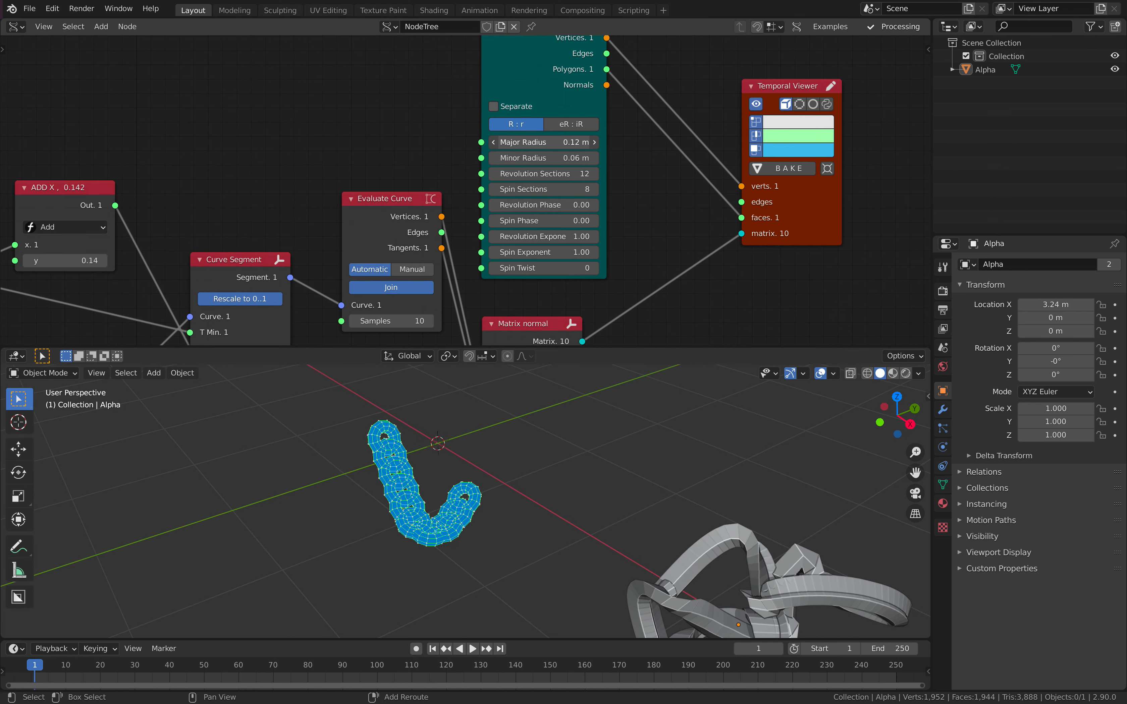
{"action": "middle_click_drag", "start_coordinate": [644, 158], "coordinate": [640, 74]}
{"action": "key", "text": "ctrl+s"}
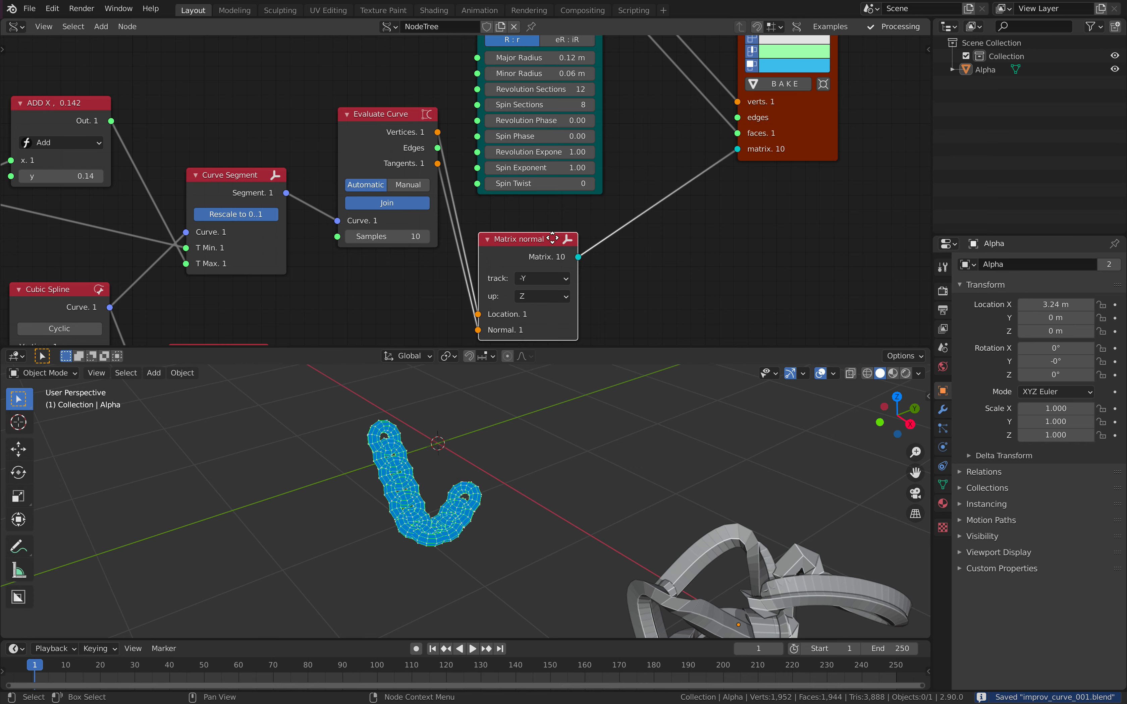
Set the Matrix normal node's track axis to Z and its up axis to Y.
{"action": "middle_click_drag", "start_coordinate": [552, 242], "coordinate": [586, 190]}
{"action": "scroll", "coordinate": [586, 190], "scroll_direction": "up", "scroll_amount": 1}
{"action": "scroll", "coordinate": [598, 220], "scroll_direction": "up", "scroll_amount": 1, "text": "ctrl"}
{"action": "scroll", "coordinate": [604, 241], "scroll_direction": "up", "scroll_amount": 1, "text": "ctrl"}
{"action": "middle_click_drag", "start_coordinate": [468, 388], "coordinate": [524, 399]}
{"action": "middle_click_drag", "start_coordinate": [352, 235], "coordinate": [498, 207]}
{"action": "key", "text": "s"}
{"action": "key", "text": "Escape"}
Set the A Number node's float to 0.28 to slide the rings along the curve.
{"action": "middle_click_drag", "start_coordinate": [228, 142], "coordinate": [405, 192]}
{"action": "scroll", "coordinate": [405, 192], "scroll_direction": "down", "scroll_amount": 1}
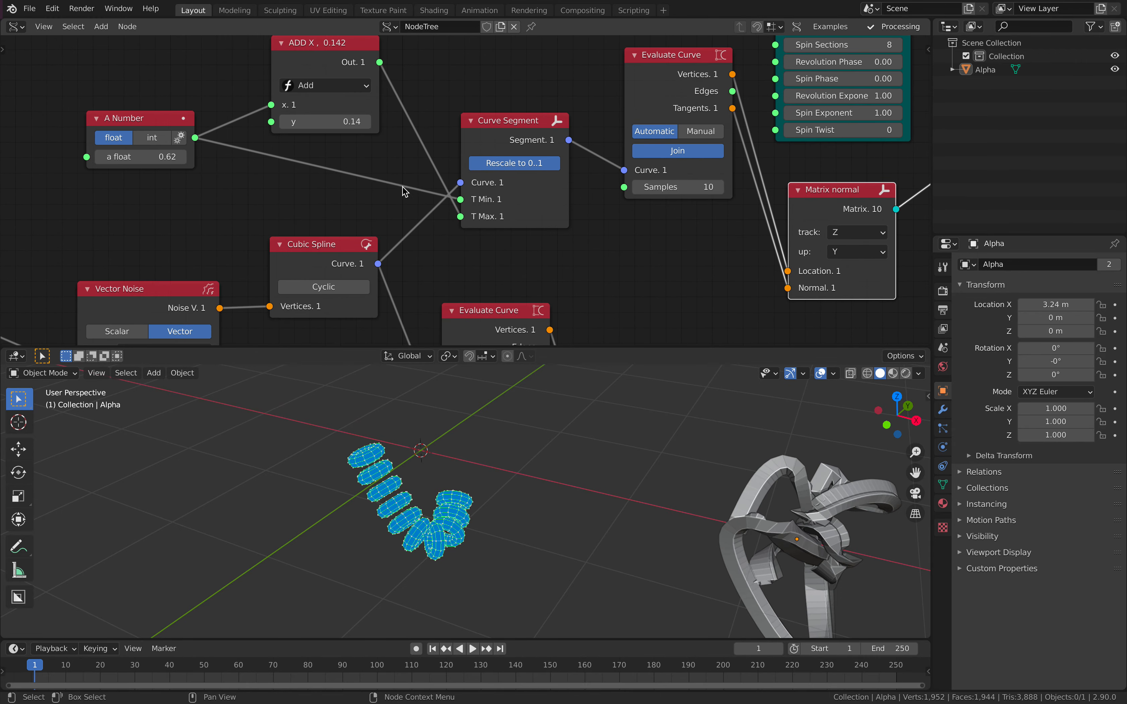
{"action": "mouse_move", "coordinate": [153, 160]}
{"action": "left_mouse_down"}
{"action": "mouse_move", "coordinate": [201, 160]}
{"action": "mouse_move", "coordinate": [91, 160]}
{"action": "mouse_move", "coordinate": [152, 159]}
{"action": "left_mouse_up"}
{"action": "middle_click_drag", "start_coordinate": [704, 510], "coordinate": [739, 503]}
Add a Mesh viewer node beside the Temporal Viewer.
{"action": "scroll", "coordinate": [647, 237], "scroll_direction": "down", "scroll_amount": 3}
{"action": "middle_click_drag", "start_coordinate": [644, 234], "coordinate": [580, 122]}
{"action": "mouse_move", "coordinate": [606, 164]}
{"action": "middle_mouse_down"}
{"action": "mouse_move", "coordinate": [575, 74]}
{"action": "mouse_move", "coordinate": [582, 131]}
{"action": "middle_mouse_up"}
{"action": "mouse_move", "coordinate": [620, 230]}
{"action": "middle_mouse_down"}
{"action": "mouse_move", "coordinate": [582, 152]}
{"action": "mouse_move", "coordinate": [583, 252]}
{"action": "middle_mouse_up"}
{"action": "middle_click_drag", "start_coordinate": [677, 68], "coordinate": [649, 206]}
{"action": "middle_click_drag", "start_coordinate": [814, 91], "coordinate": [595, 261]}
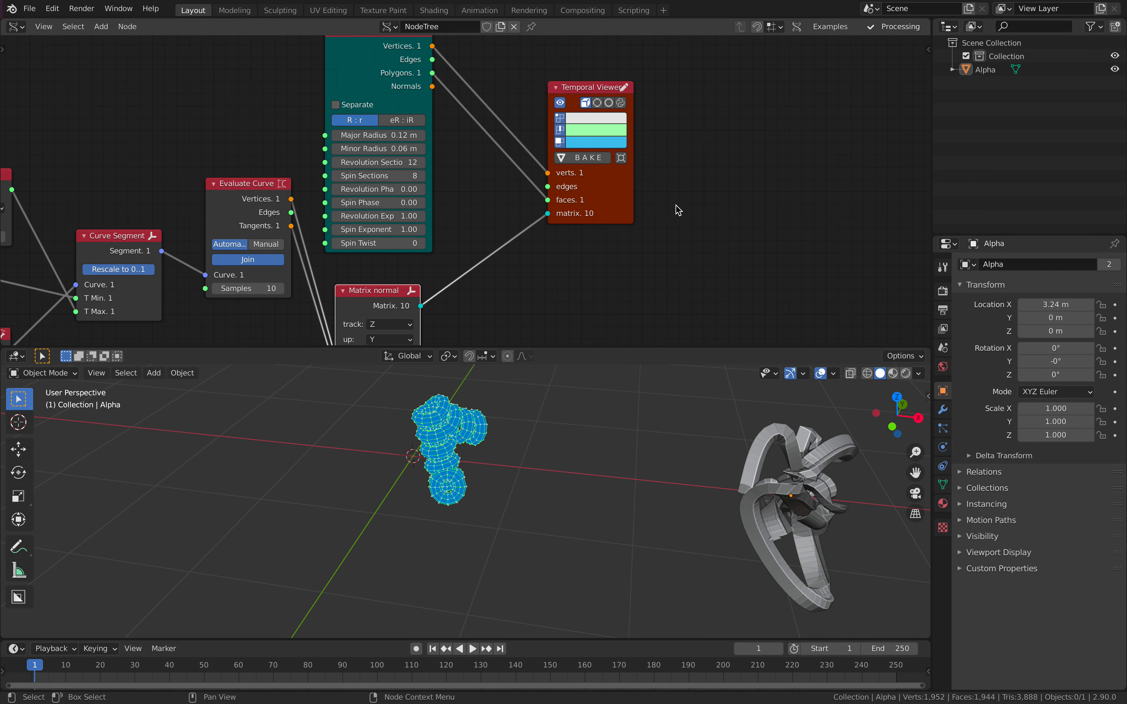
{"action": "key", "text": "alt+space"}
{"action": "type", "text": "bm"}
{"action": "type", "text": "e"}
{"action": "key", "text": "BackSpace"}
{"action": "key", "text": "BackSpace"}
{"action": "key", "text": "BackSpace"}
{"action": "type", "text": "mesh"}
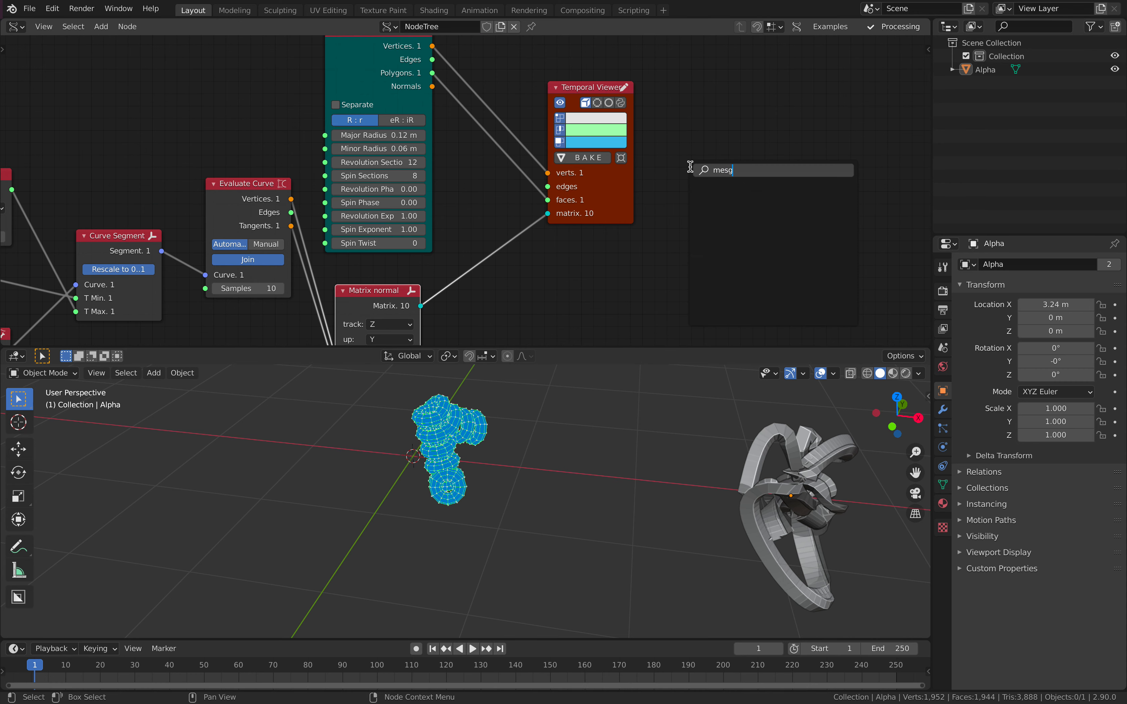
{"action": "type", "text": " ii"}
{"action": "key", "text": "Return"}
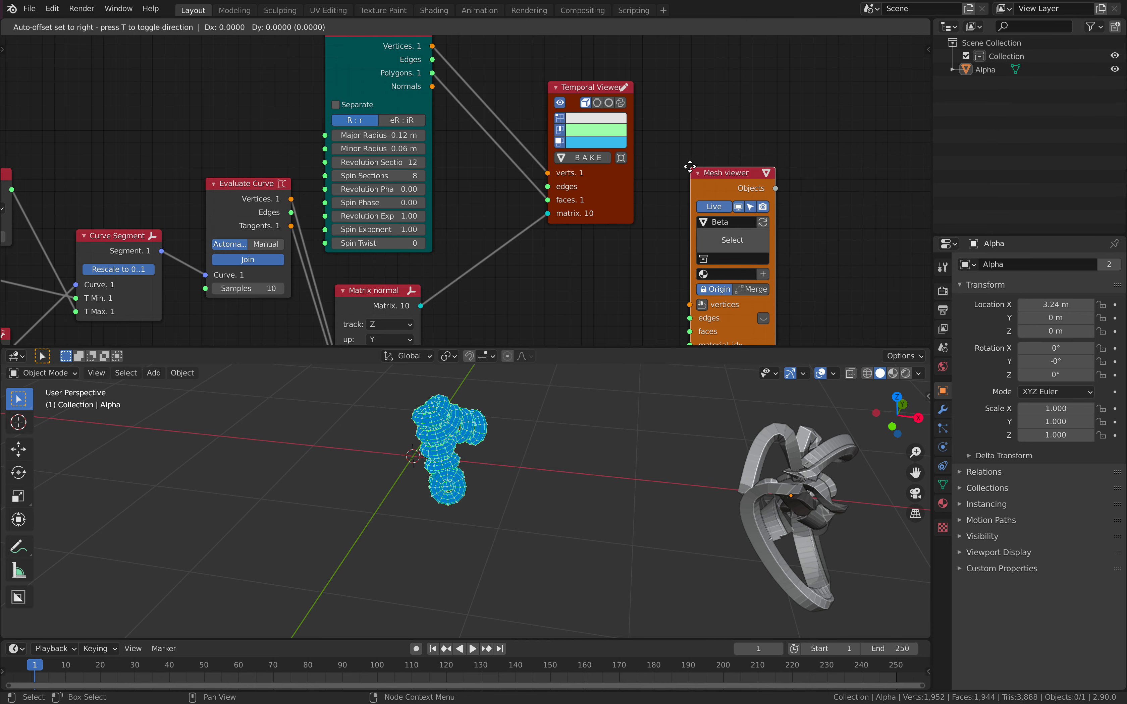
Connect the Matrix normal output to the Mesh viewer's matrix, and the Torus vertices, edges and polygons to its matching inputs.
{"action": "left_click_drag", "start_coordinate": [421, 306], "coordinate": [512, 307]}
{"action": "left_click_drag", "start_coordinate": [679, 293], "coordinate": [680, 296]}
{"action": "middle_click_drag", "start_coordinate": [644, 194], "coordinate": [670, 248]}
{"action": "left_click", "coordinate": [404, 103]}
{"action": "left_click", "coordinate": [723, 179], "text": "shift"}
{"action": "key", "text": "f"}
Delete the Temporal Viewer node and shift the Torus node closer to the Mesh viewer.
{"action": "left_click", "coordinate": [700, 124]}
{"action": "left_click", "coordinate": [614, 144]}
{"action": "key", "text": "x"}
{"action": "left_click_drag", "start_coordinate": [390, 87], "coordinate": [434, 99]}
{"action": "middle_click_drag", "start_coordinate": [551, 228], "coordinate": [611, 110]}
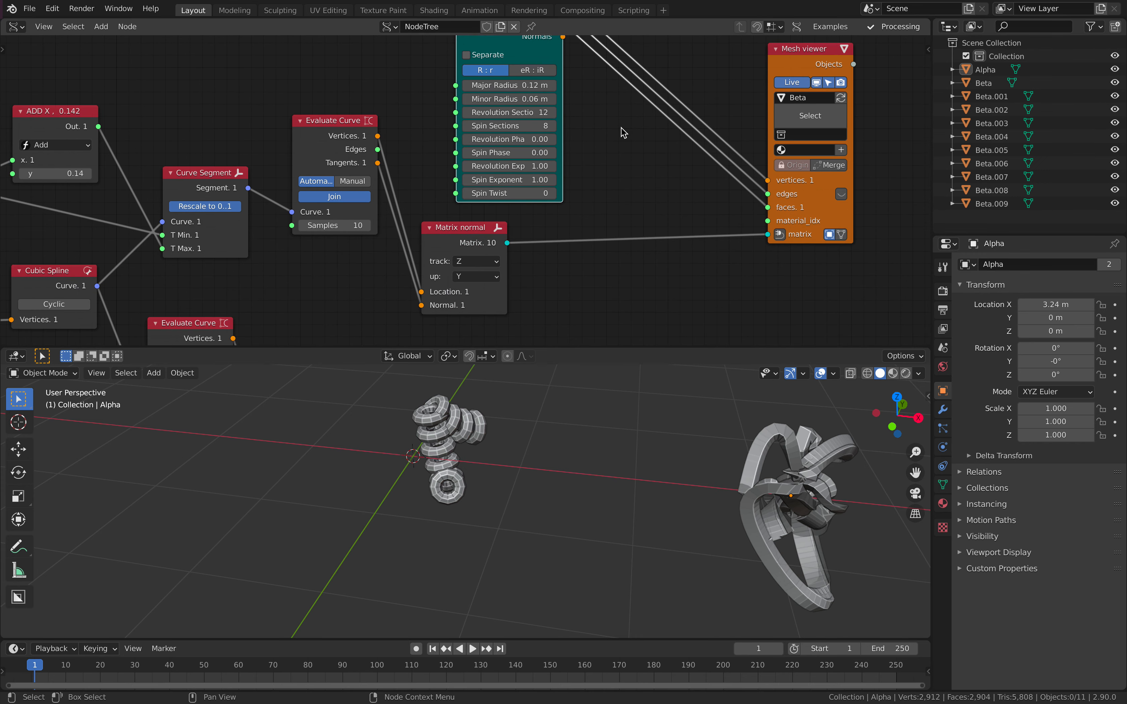
Select individual torus rings in the viewport, show their transform properties in the sidebar, and save the file.
{"action": "left_click", "coordinate": [460, 425]}
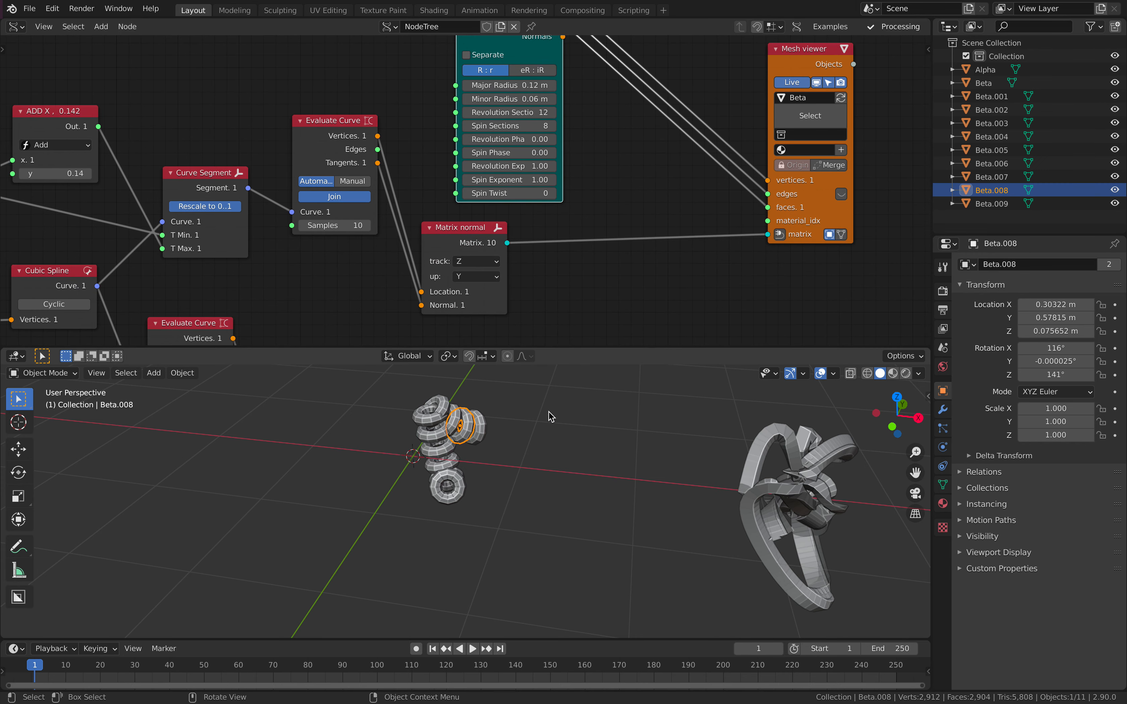
{"action": "left_click", "coordinate": [927, 395]}
{"action": "left_click", "coordinate": [438, 455]}
{"action": "middle_click_drag", "start_coordinate": [446, 416], "coordinate": [526, 457]}
{"action": "scroll", "coordinate": [669, 251], "scroll_direction": "down", "scroll_amount": 2}
{"action": "key", "text": "ctrl+s"}
Set the A Number node's float to 0.51.
{"action": "scroll", "coordinate": [289, 207], "scroll_direction": "up", "scroll_amount": 2}
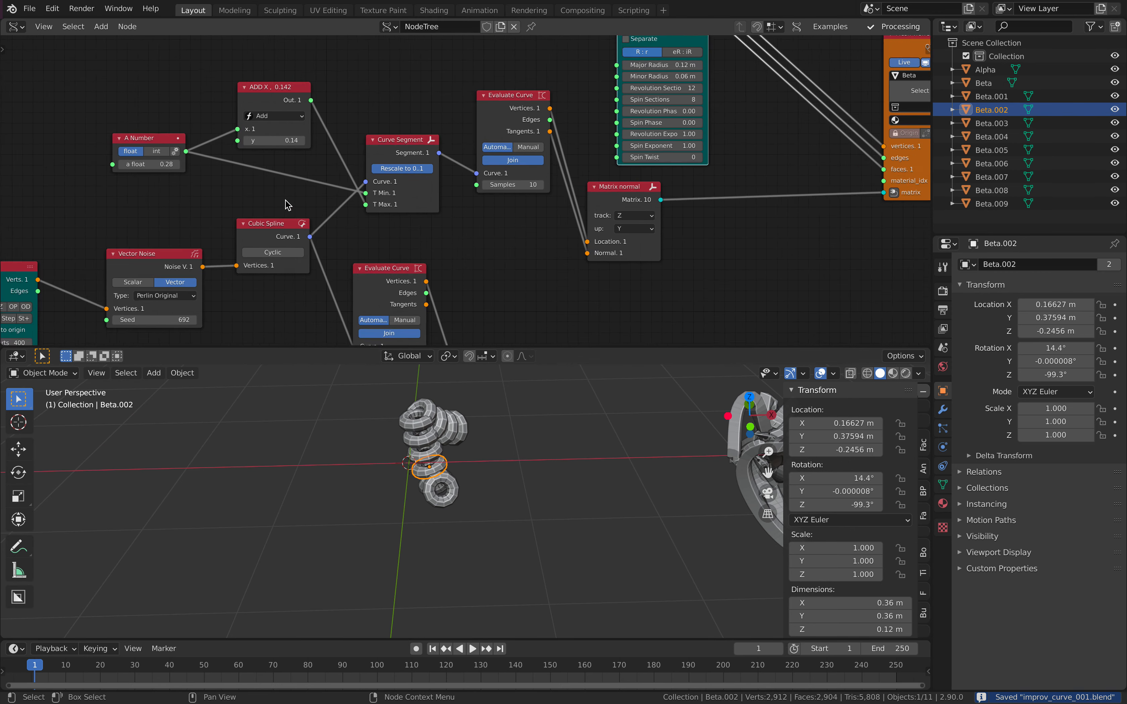
{"action": "left_click_drag", "start_coordinate": [123, 162], "coordinate": [151, 161]}
{"action": "scroll", "coordinate": [565, 459], "scroll_direction": "down", "scroll_amount": 3}
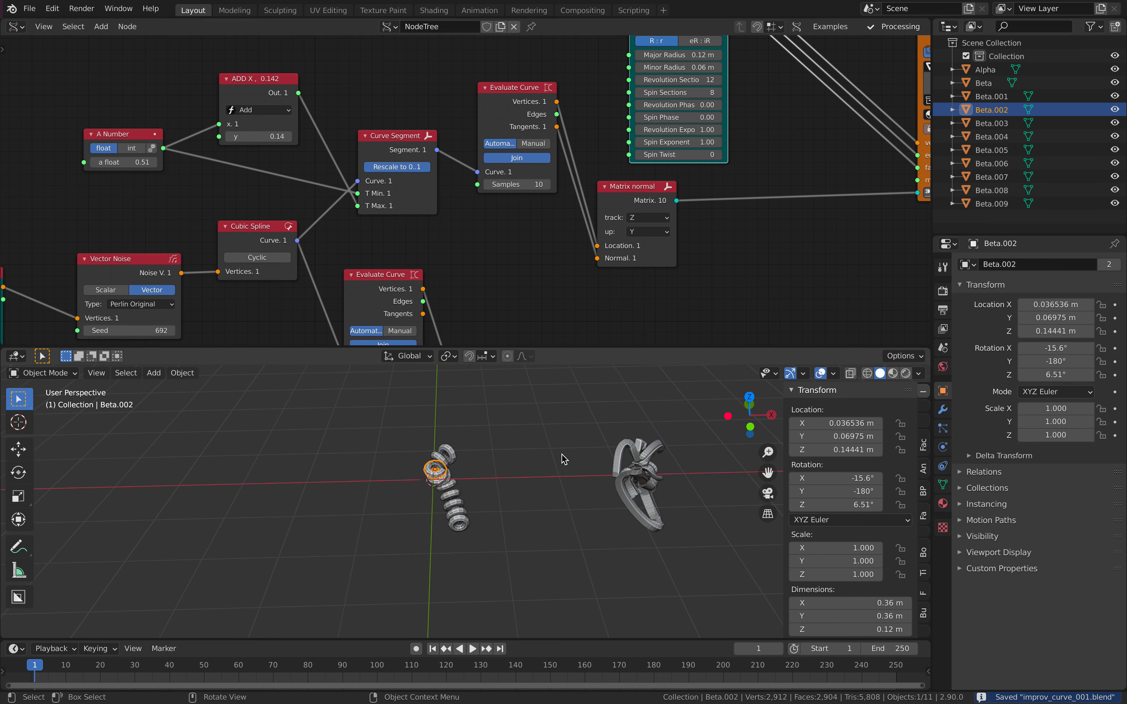
Select the beveled curve mesh and set the Matrix In node's X location to 0 so it overlaps the rings.
{"action": "left_click", "coordinate": [624, 467]}
{"action": "scroll", "coordinate": [578, 102], "scroll_direction": "down", "scroll_amount": 10}
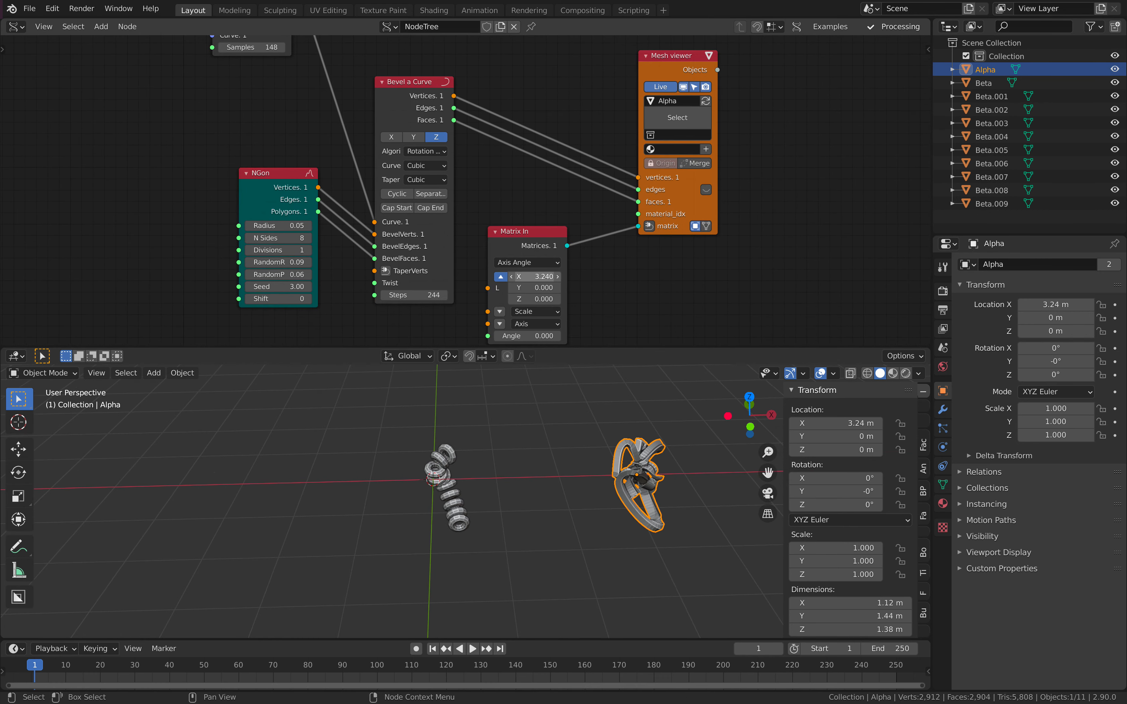
{"action": "type", "text": "0"}
{"action": "key", "text": "Return"}
{"action": "middle_click_drag", "start_coordinate": [487, 263], "coordinate": [508, 185]}
Set the NGon node's radius to -0.02, deselect the beveled curve, and save the file.
{"action": "scroll", "coordinate": [507, 185], "scroll_direction": "up", "scroll_amount": 3}
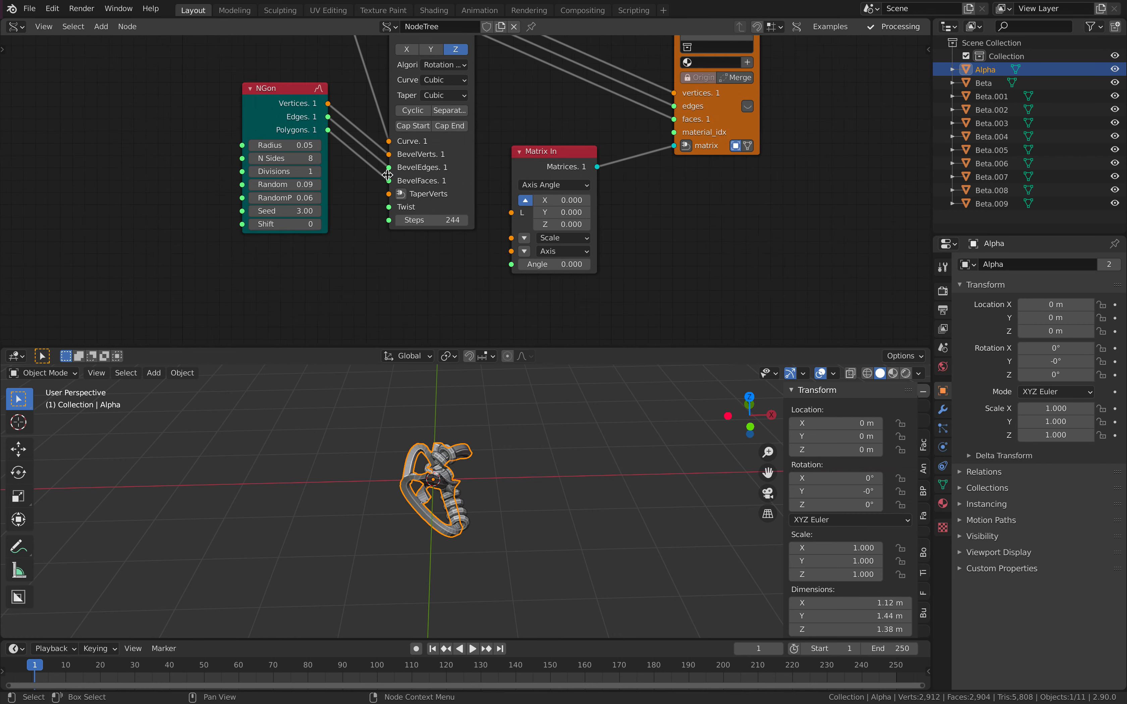
{"action": "mouse_move", "coordinate": [254, 138]}
{"action": "left_mouse_down"}
{"action": "mouse_move", "coordinate": [236, 137]}
{"action": "mouse_move", "coordinate": [258, 137]}
{"action": "left_mouse_up"}
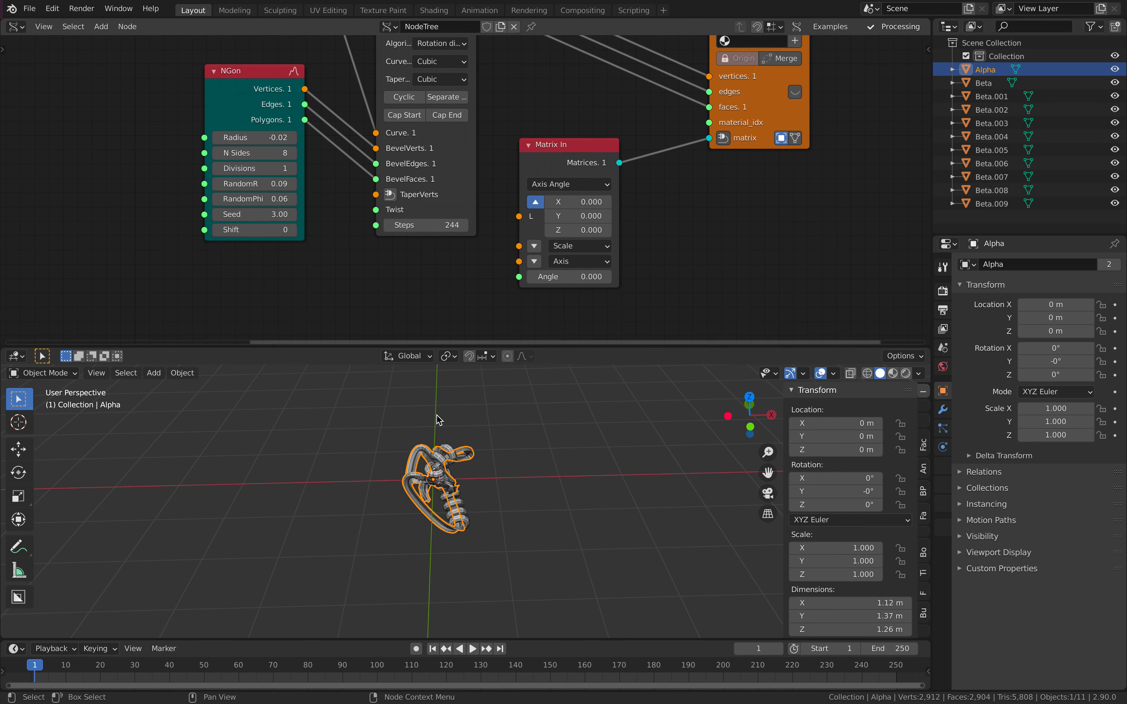
{"action": "scroll", "coordinate": [507, 461], "scroll_direction": "up", "scroll_amount": 3}
{"action": "left_click", "coordinate": [508, 458]}
{"action": "mouse_move", "coordinate": [486, 428]}
{"action": "middle_mouse_down"}
{"action": "mouse_move", "coordinate": [424, 401]}
{"action": "mouse_move", "coordinate": [359, 396]}
{"action": "mouse_move", "coordinate": [403, 408]}
{"action": "mouse_move", "coordinate": [369, 410]}
{"action": "mouse_move", "coordinate": [472, 424]}
{"action": "middle_mouse_up"}
{"action": "scroll", "coordinate": [359, 212], "scroll_direction": "down", "scroll_amount": 4}
{"action": "middle_click_drag", "start_coordinate": [28, 108], "coordinate": [641, 330]}
{"action": "middle_click_drag", "start_coordinate": [506, 238], "coordinate": [465, 294]}
{"action": "scroll", "coordinate": [465, 289], "scroll_direction": "up", "scroll_amount": 2}
{"action": "key", "text": "ctrl+s"}
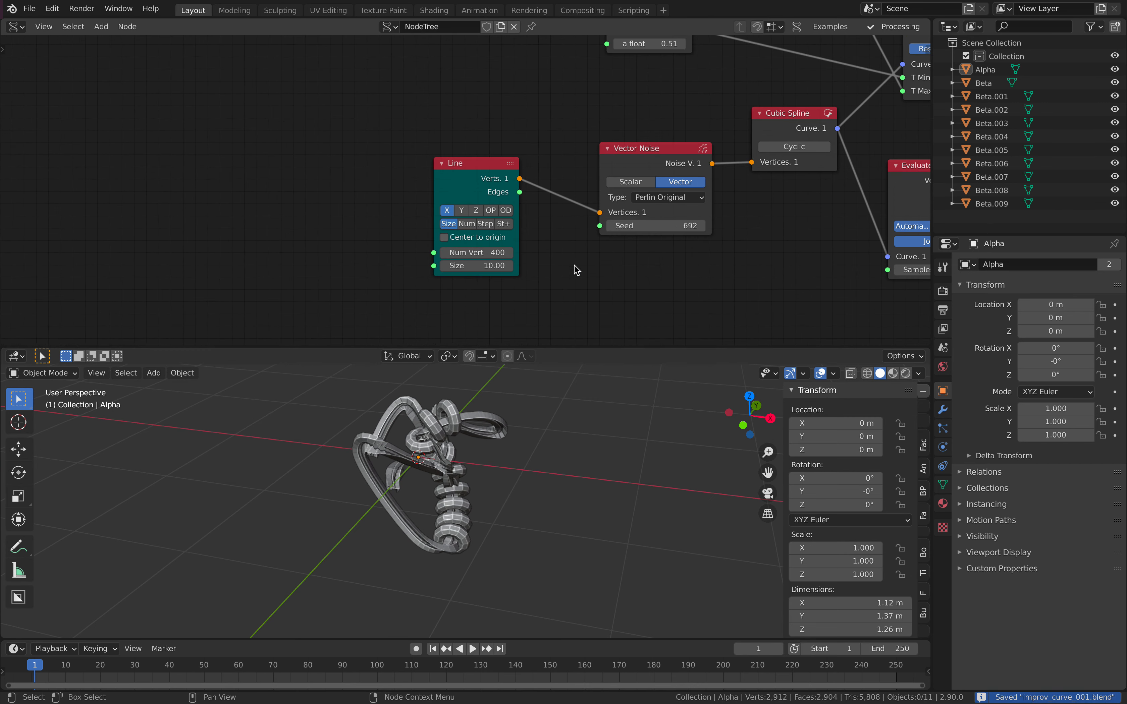
Try the Line node's size at 18.64 and at 1.
{"action": "middle_click_drag", "start_coordinate": [571, 269], "coordinate": [502, 244]}
{"action": "left_click_drag", "start_coordinate": [410, 242], "coordinate": [547, 241]}
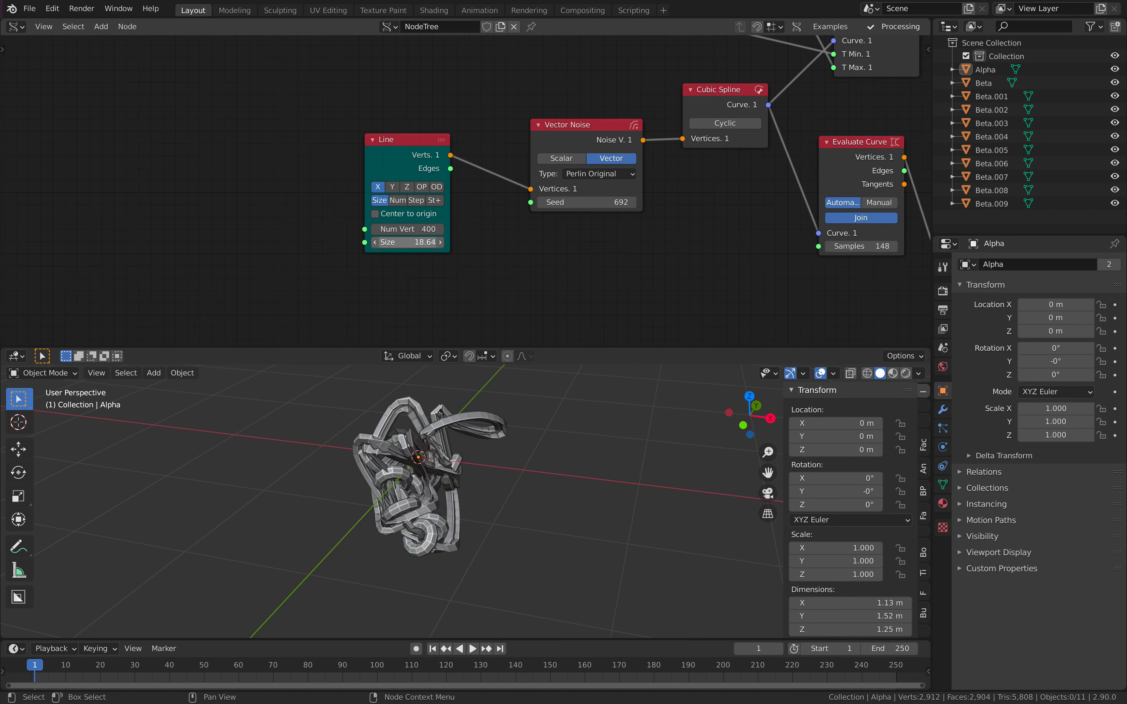
{"action": "left_click", "coordinate": [410, 242]}
{"action": "type", "text": "1"}
{"action": "key", "text": "Return"}
Set the Line node's size to 20 and the Vector Noise seed to 726.
{"action": "middle_click_drag", "start_coordinate": [483, 255], "coordinate": [340, 258]}
{"action": "mouse_move", "coordinate": [275, 247]}
{"action": "left_mouse_down"}
{"action": "mouse_move", "coordinate": [296, 247]}
{"action": "mouse_move", "coordinate": [270, 245]}
{"action": "left_mouse_up"}
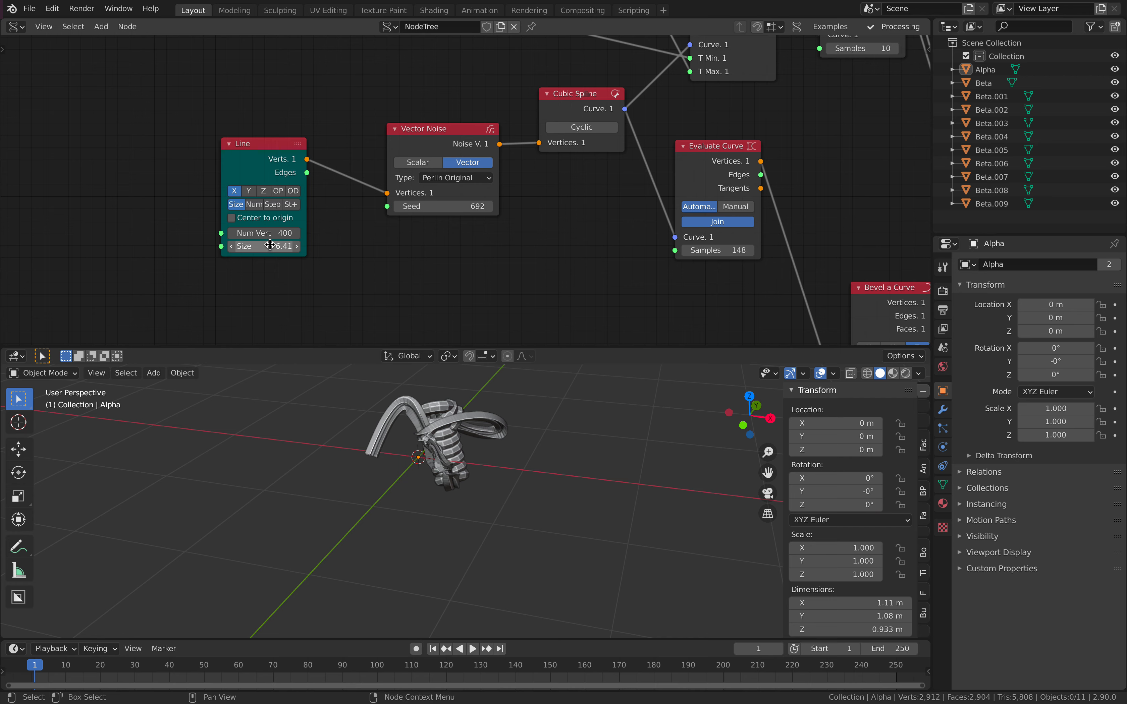
{"action": "type", "text": "20"}
{"action": "key", "text": "Return"}
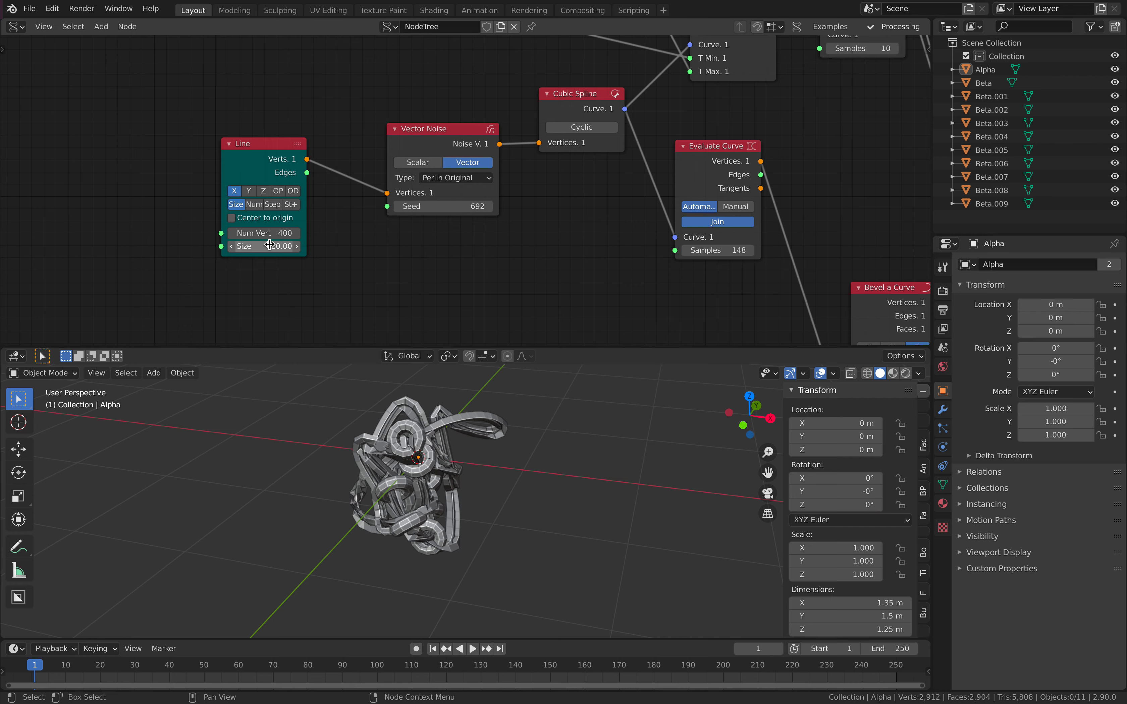
{"action": "left_click_drag", "start_coordinate": [464, 206], "coordinate": [480, 206]}
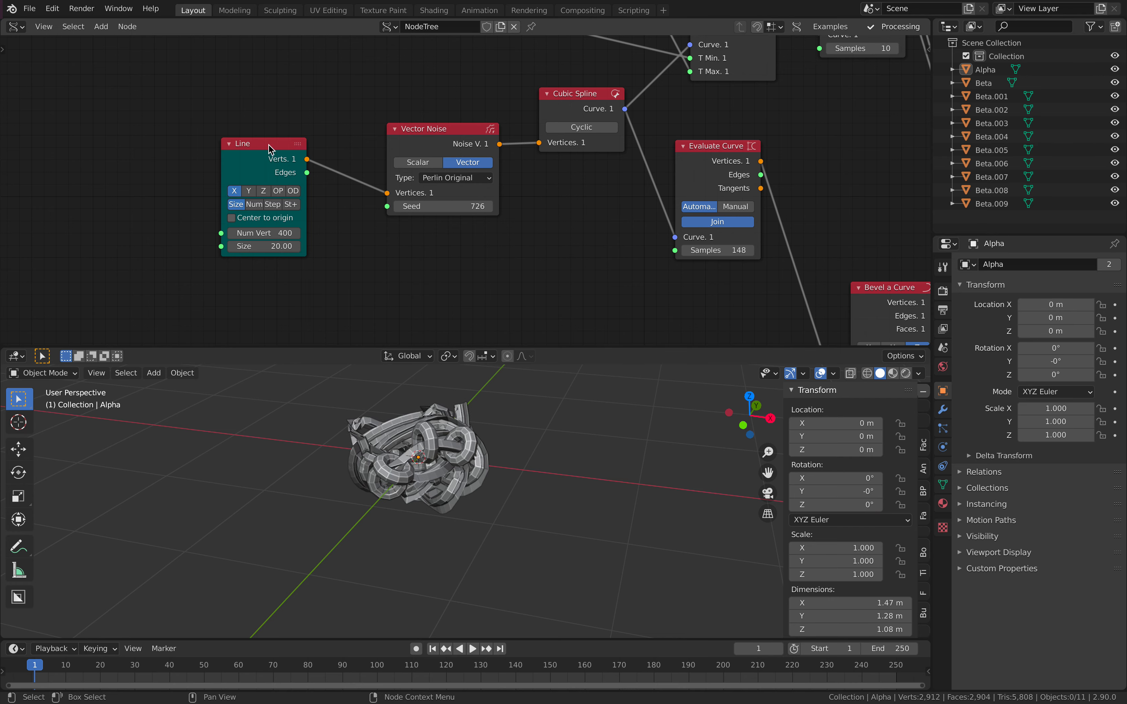
Space out the Line and Vector Noise nodes and insert a Vector Math node between Vector Noise and Cubic Spline.
{"action": "left_click_drag", "start_coordinate": [301, 142], "coordinate": [207, 153]}
{"action": "left_click_drag", "start_coordinate": [422, 144], "coordinate": [307, 150]}
{"action": "key", "text": "alt+space"}
{"action": "type", "text": "vector ma"}
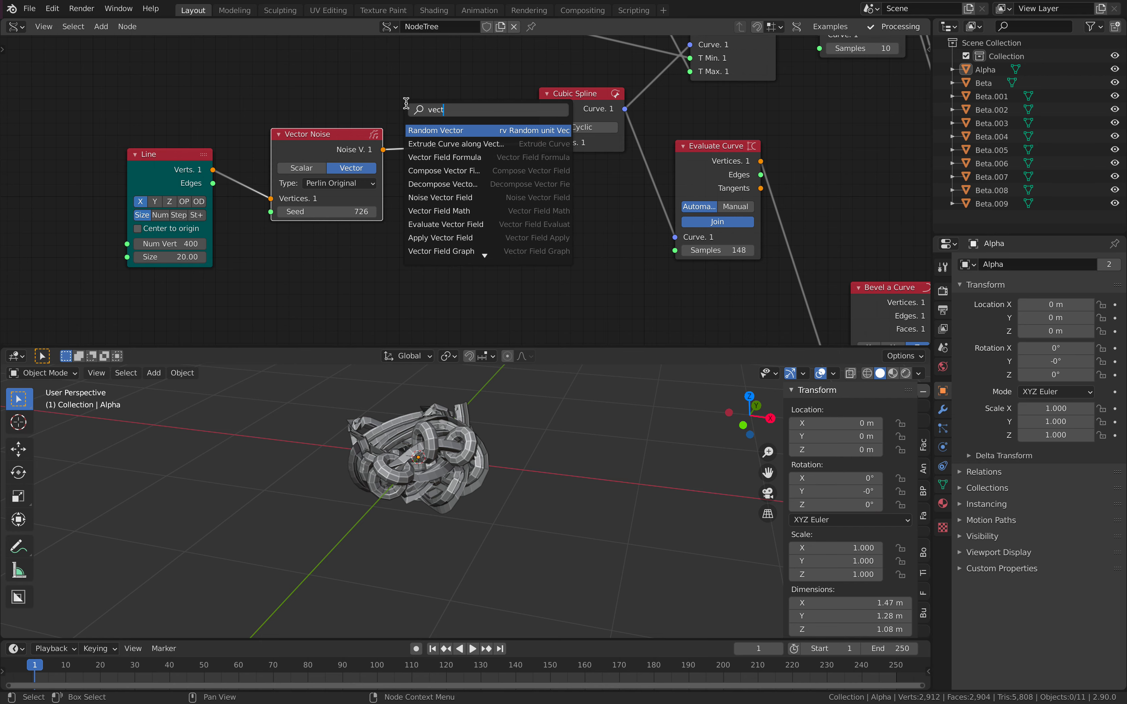
{"action": "key", "text": "Return"}
{"action": "left_click", "coordinate": [433, 107]}
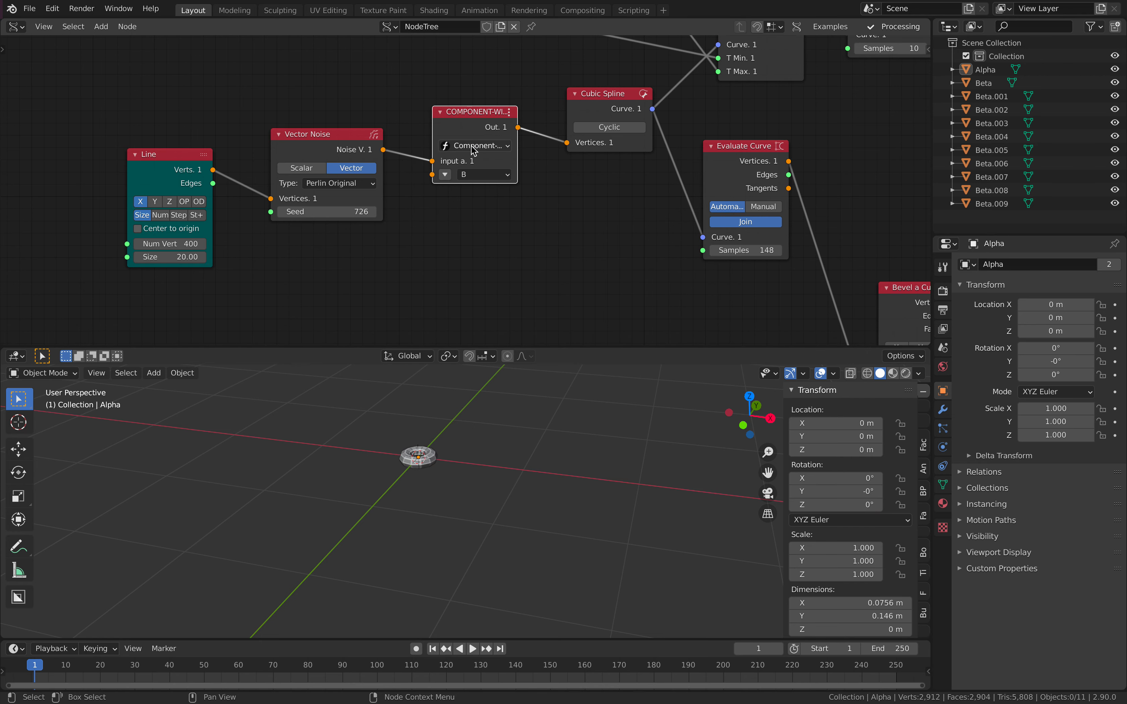
Set the Vector Math operation to Multiply Scalar with an amount of 5.38, and save the file.
{"action": "left_click", "coordinate": [472, 147]}
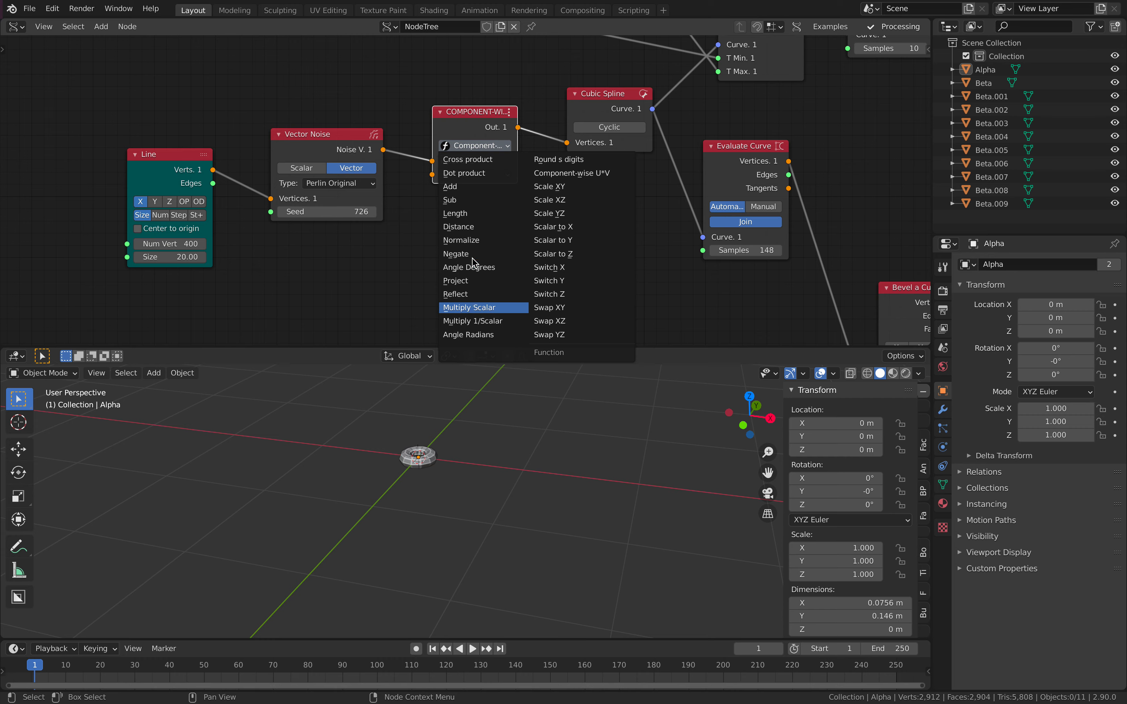
{"action": "left_click", "coordinate": [468, 308]}
{"action": "left_click_drag", "start_coordinate": [475, 174], "coordinate": [528, 174]}
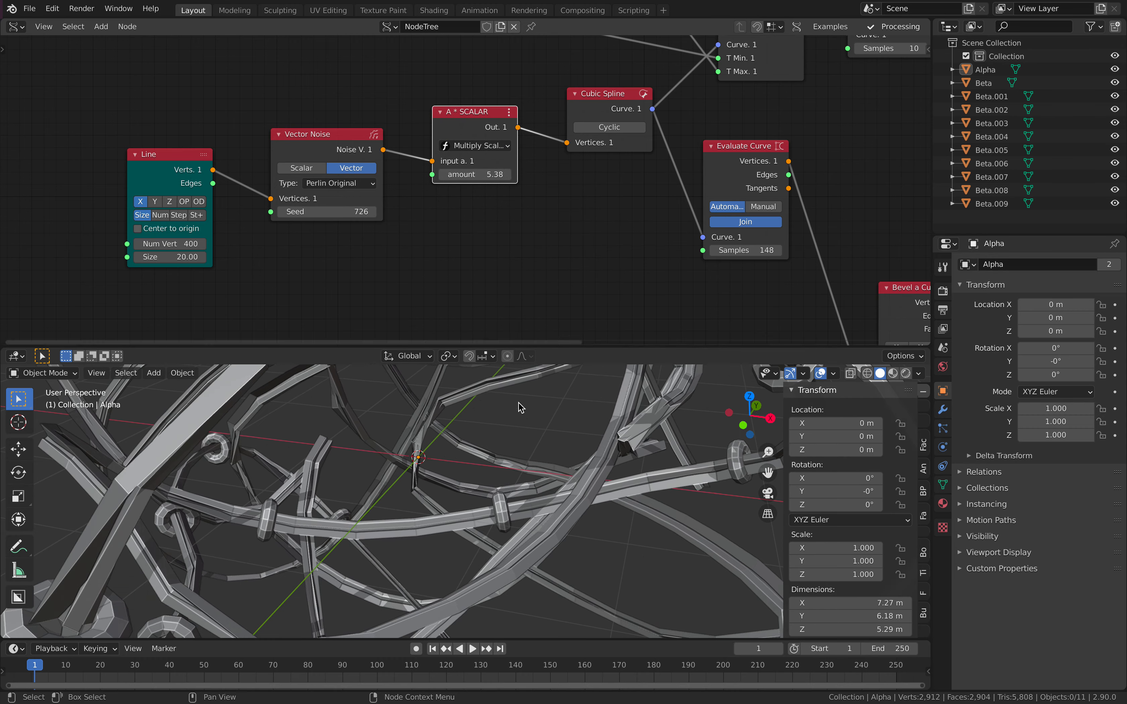
{"action": "scroll", "coordinate": [521, 419], "scroll_direction": "down", "scroll_amount": 5}
{"action": "middle_click_drag", "start_coordinate": [522, 440], "coordinate": [579, 447]}
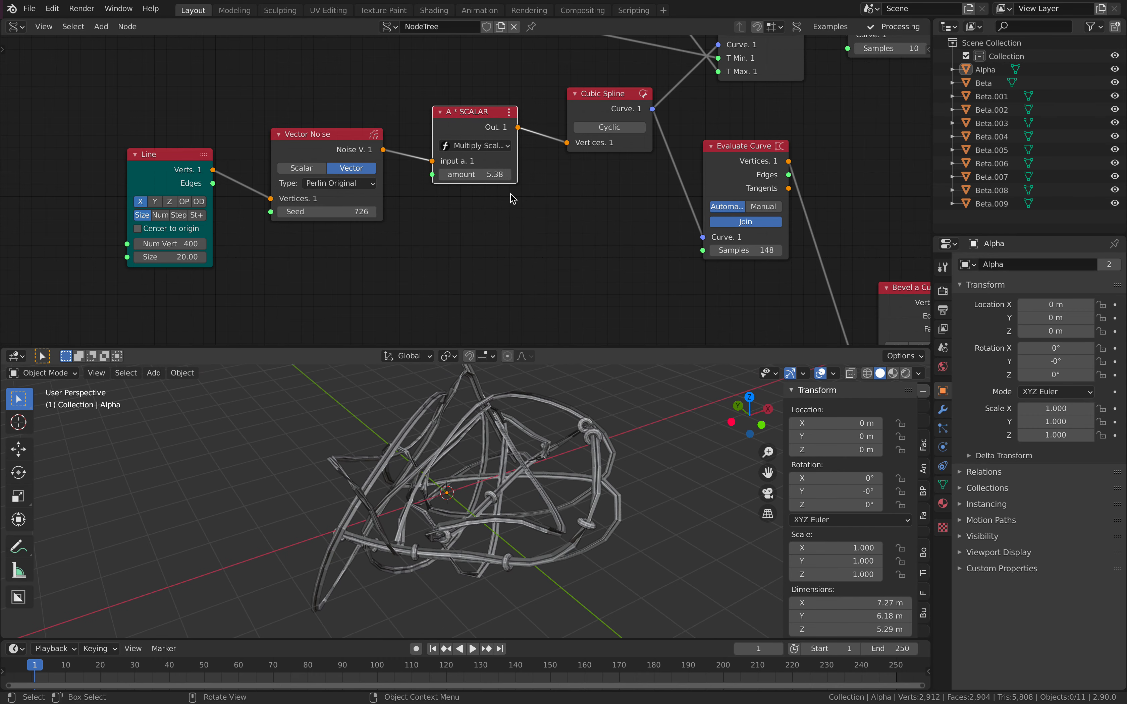
{"action": "middle_click_drag", "start_coordinate": [707, 109], "coordinate": [505, 178]}
{"action": "key", "text": "ctrl+s"}
Set the Add node's y value to 0.02 and the A Number float to 0.10.
{"action": "middle_click_drag", "start_coordinate": [399, 106], "coordinate": [399, 156]}
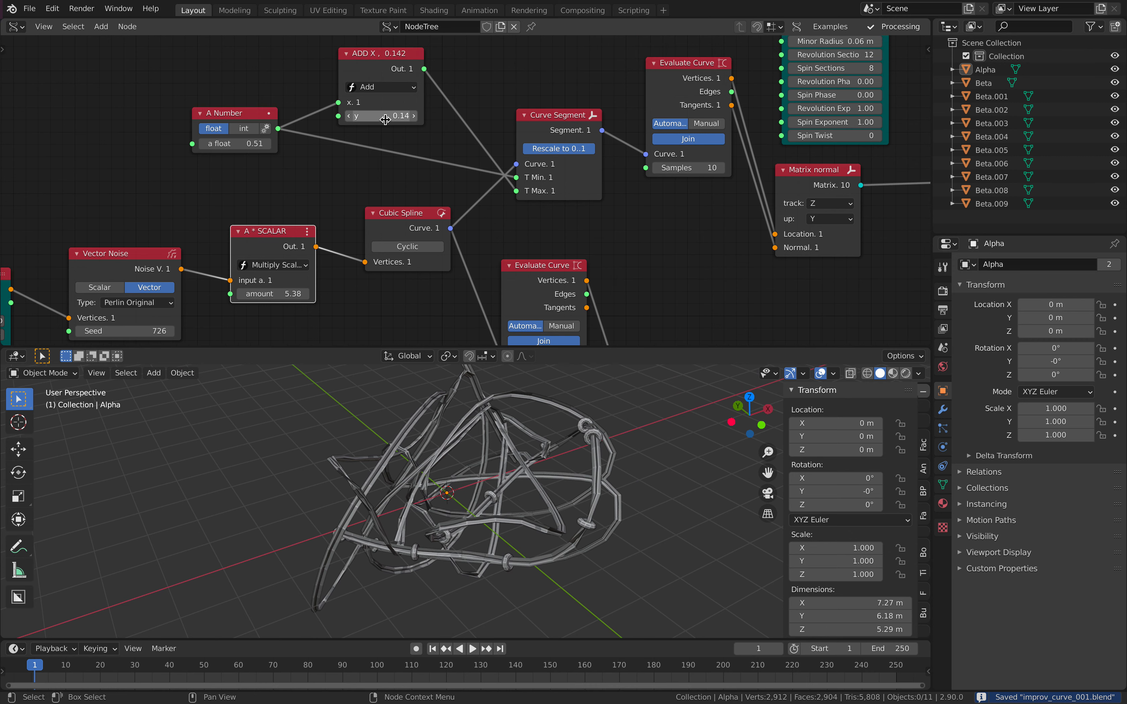
{"action": "left_click_drag", "start_coordinate": [381, 115], "coordinate": [359, 116]}
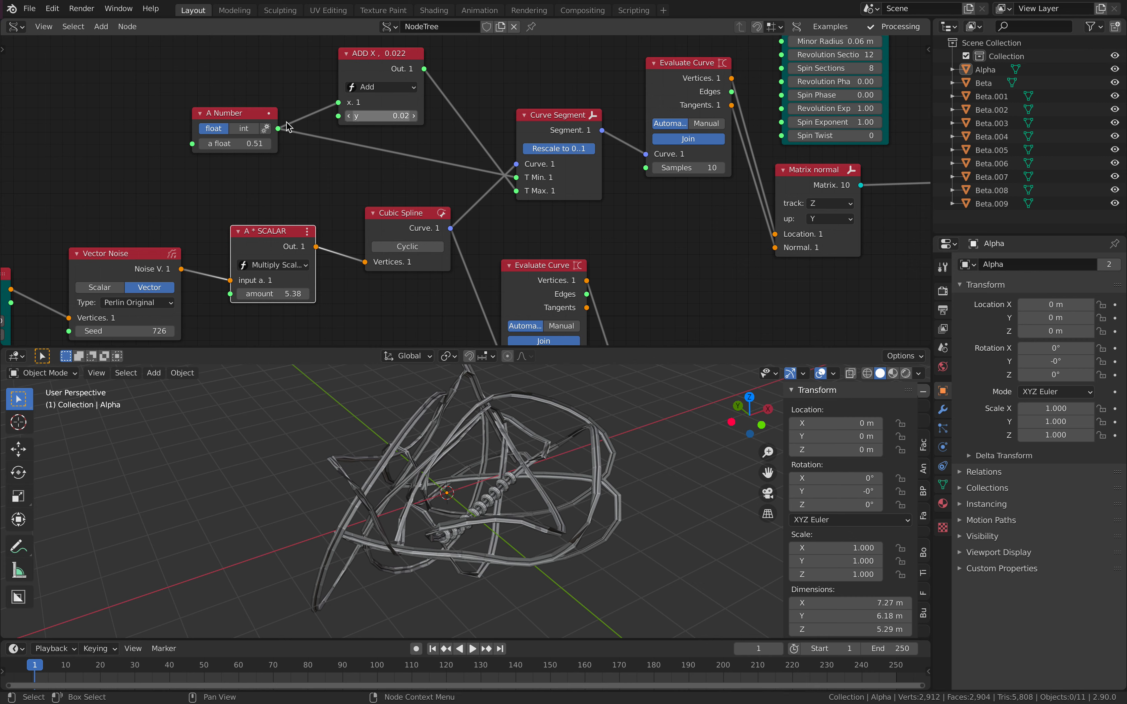
{"action": "mouse_move", "coordinate": [238, 145]}
{"action": "left_mouse_down"}
{"action": "mouse_move", "coordinate": [284, 144]}
{"action": "mouse_move", "coordinate": [231, 144]}
{"action": "left_mouse_up"}
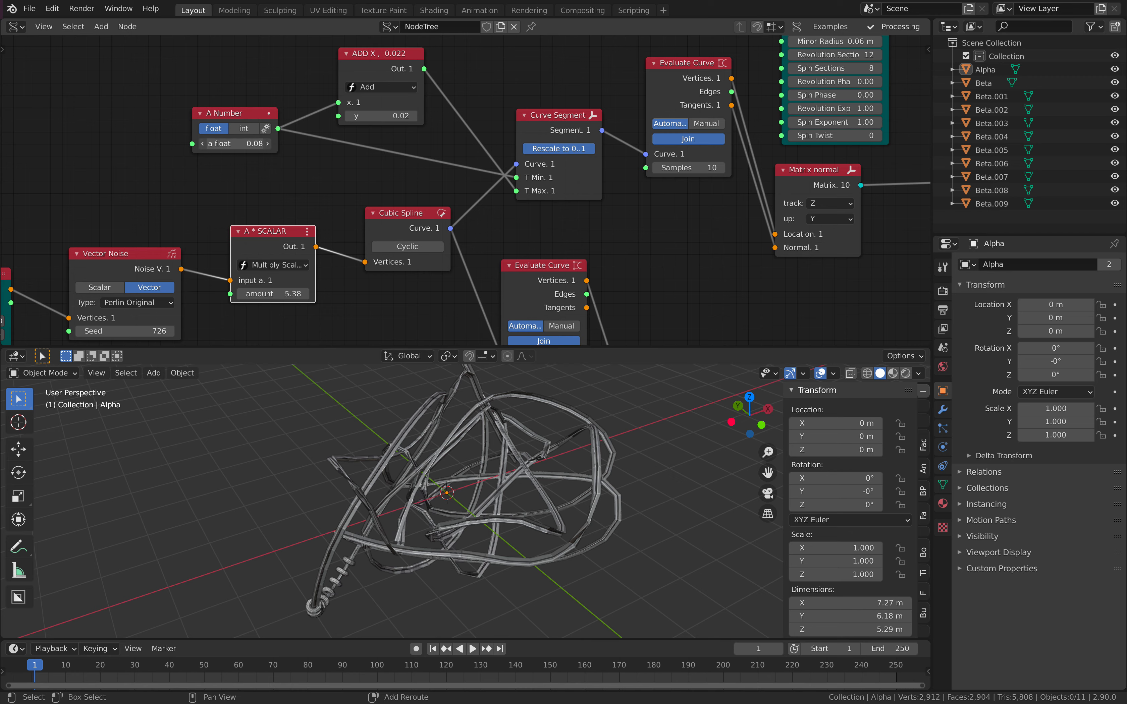
Change the viewport's solid shading color to Random.
{"action": "middle_click_drag", "start_coordinate": [396, 435], "coordinate": [655, 404]}
{"action": "left_click", "coordinate": [475, 413]}
{"action": "left_click", "coordinate": [624, 403]}
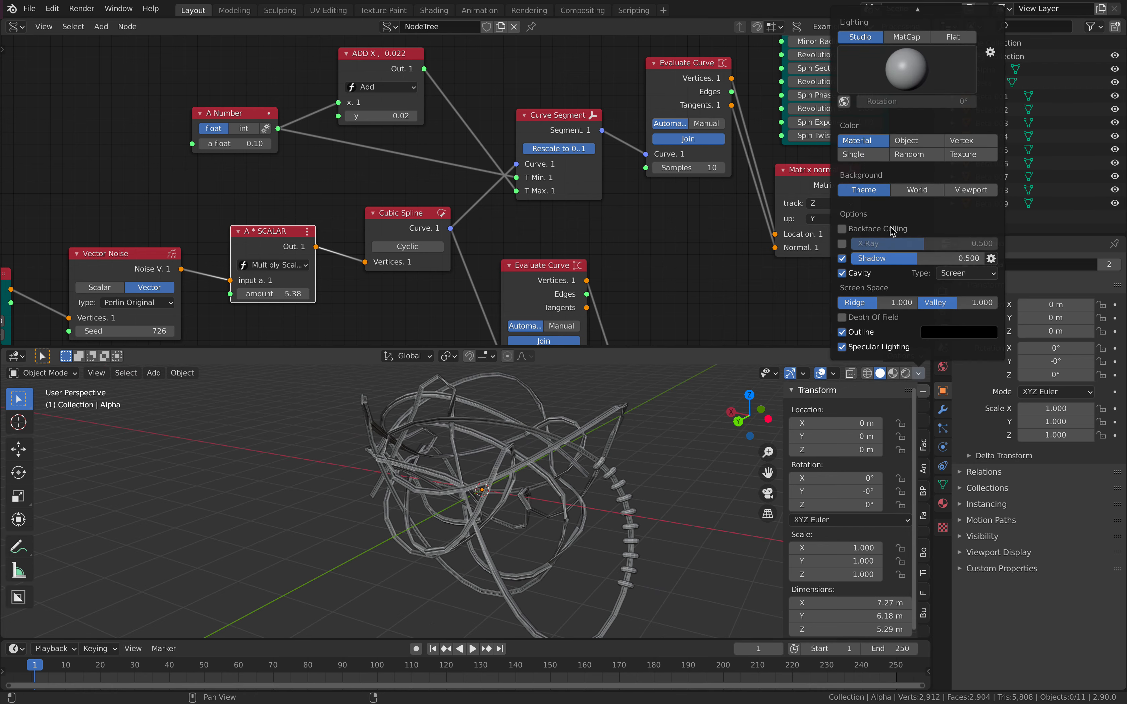
{"action": "left_click", "coordinate": [908, 155]}
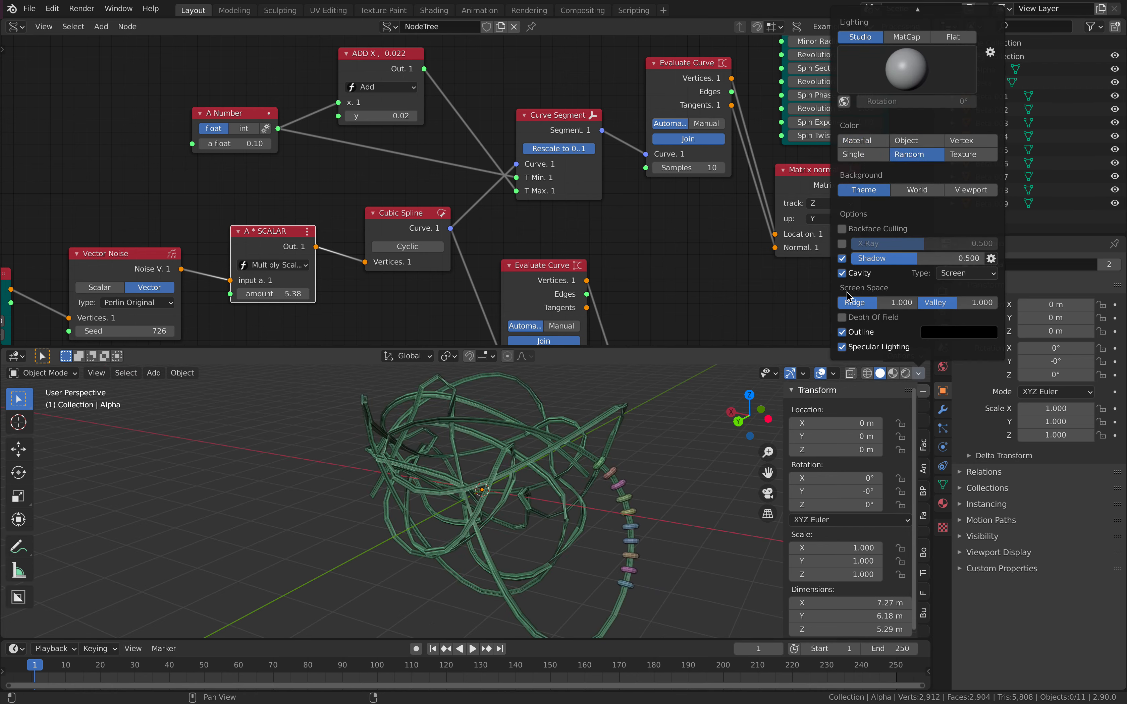
{"action": "middle_click_drag", "start_coordinate": [582, 466], "coordinate": [654, 451]}
Set the Vector Noise seed to 768 and save the file.
{"action": "middle_click_drag", "start_coordinate": [528, 220], "coordinate": [454, 176]}
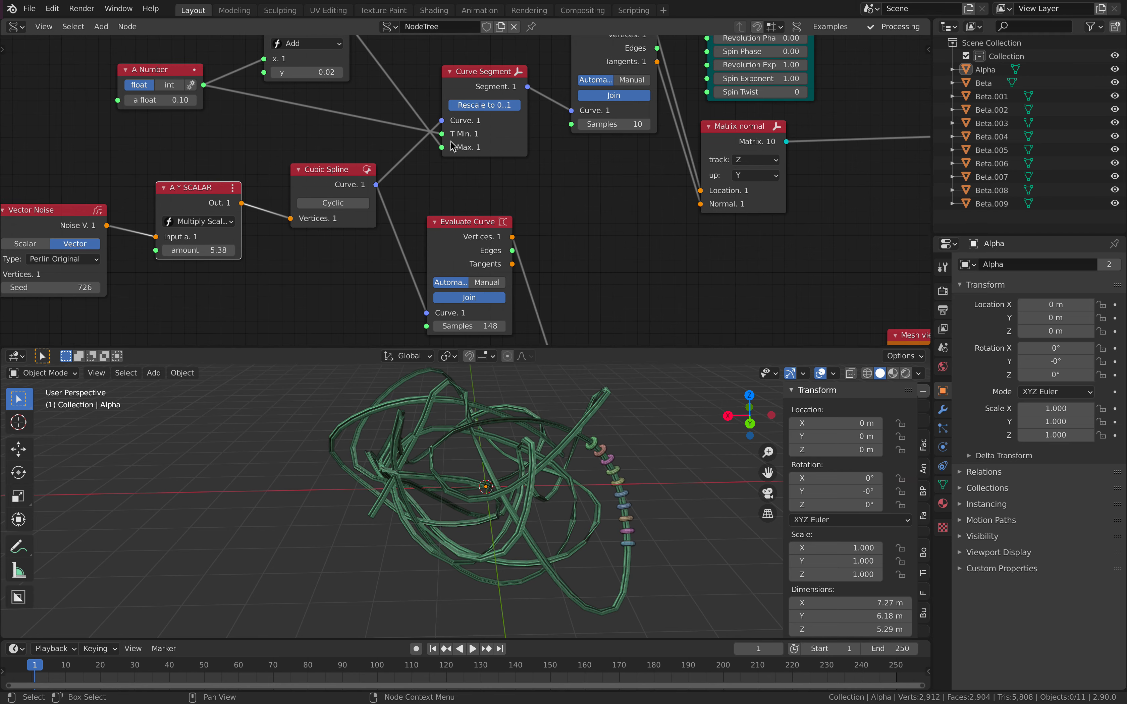
{"action": "middle_click_drag", "start_coordinate": [273, 156], "coordinate": [574, 109]}
{"action": "left_click_drag", "start_coordinate": [362, 240], "coordinate": [384, 240]}
{"action": "middle_click_drag", "start_coordinate": [506, 418], "coordinate": [623, 425]}
{"action": "key", "text": "ctrl+s"}
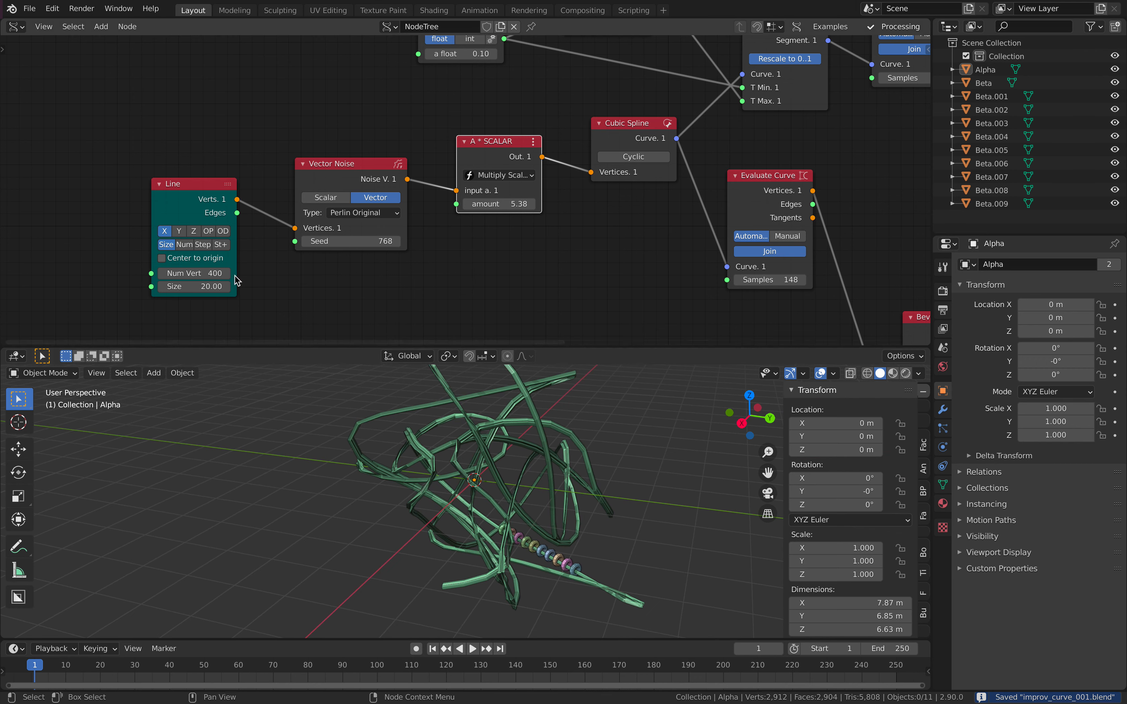
Move the upper Evaluate Curve node closer to the Curve Segment node and save the file.
{"action": "middle_click_drag", "start_coordinate": [735, 140], "coordinate": [568, 241]}
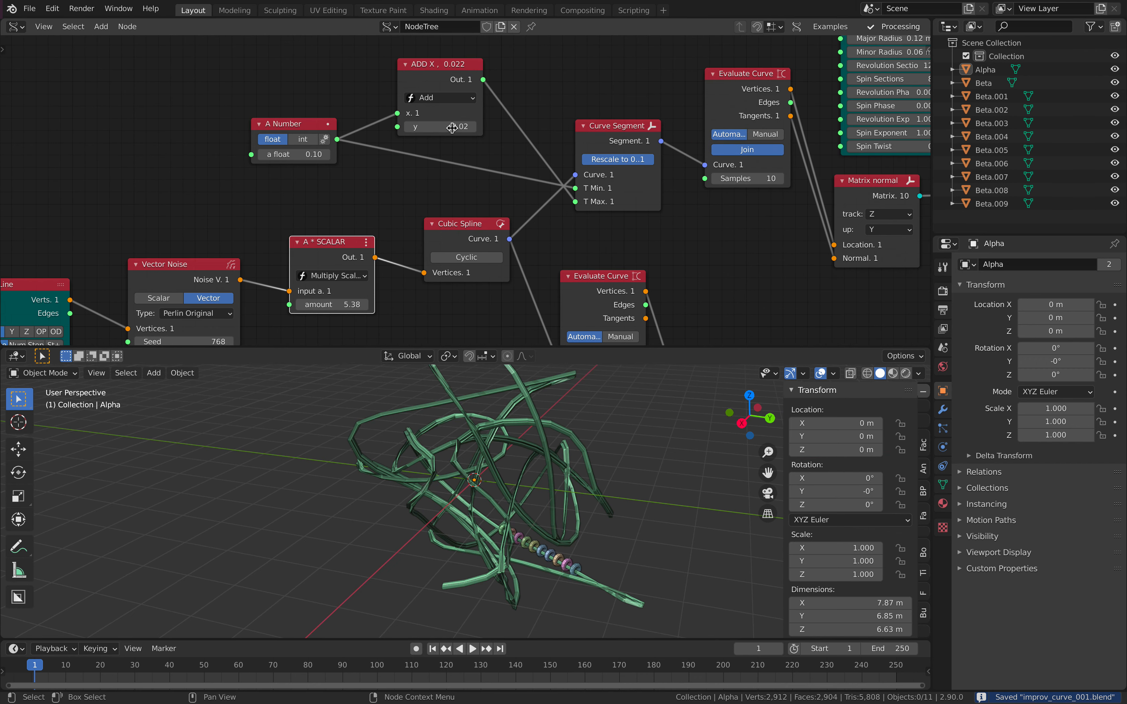
{"action": "middle_click_drag", "start_coordinate": [704, 175], "coordinate": [573, 169]}
{"action": "left_click_drag", "start_coordinate": [622, 111], "coordinate": [613, 130]}
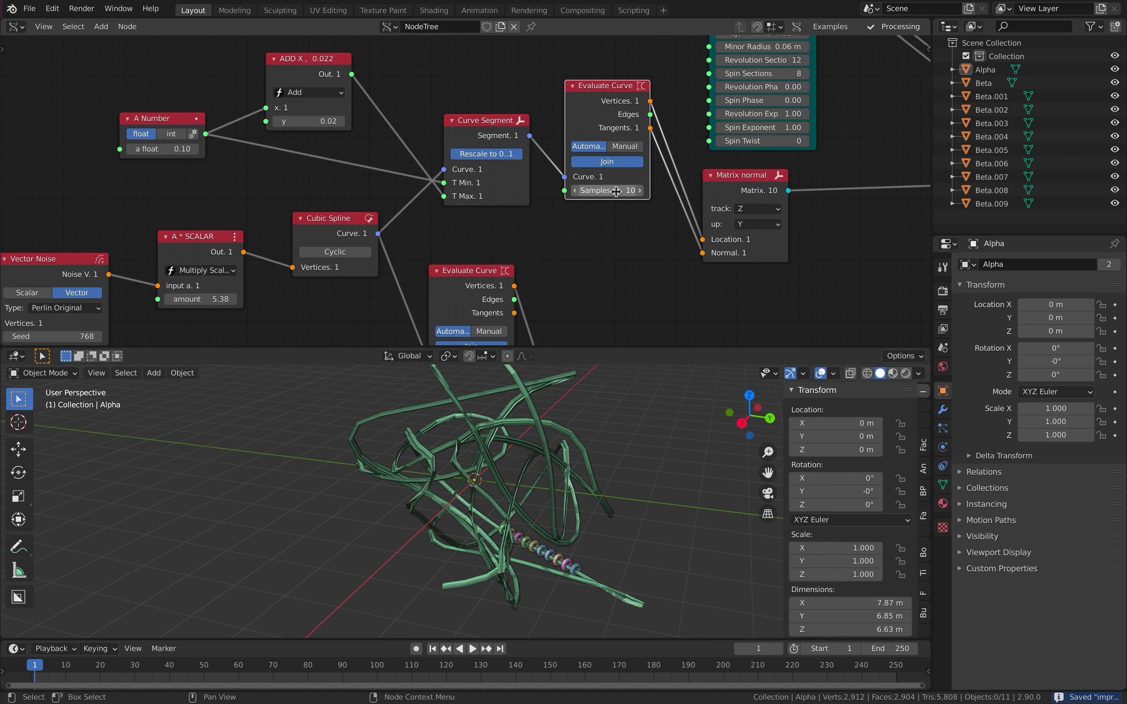
{"action": "left_click_drag", "start_coordinate": [622, 190], "coordinate": [609, 190]}
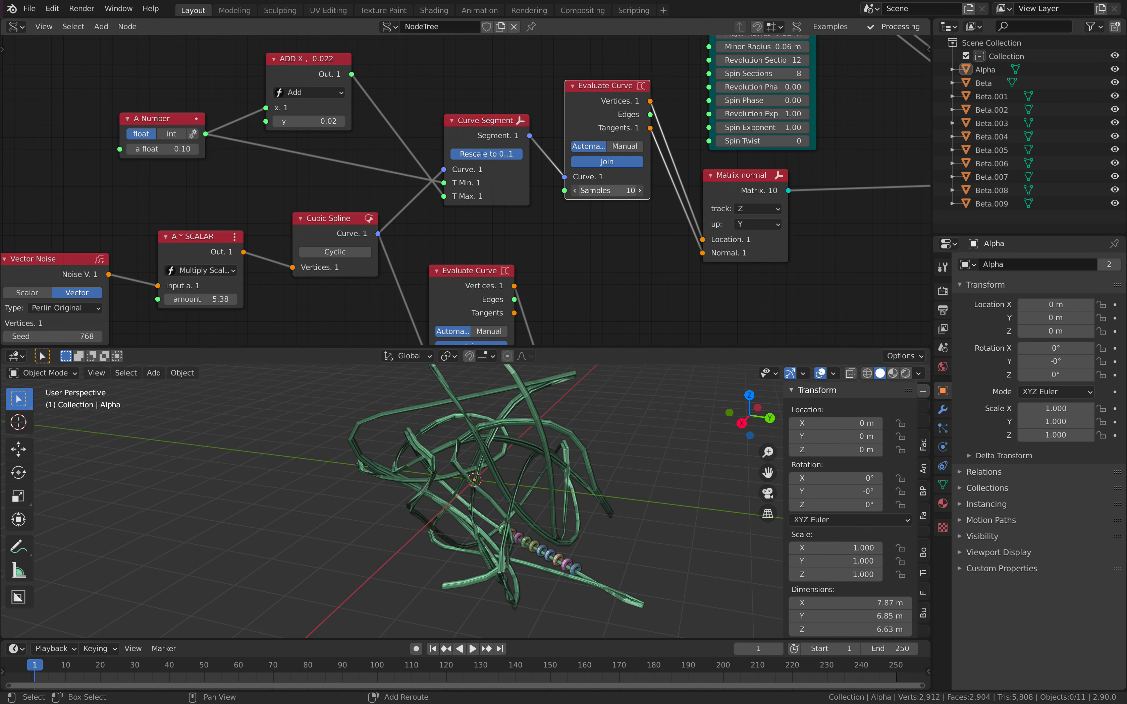
{"action": "middle_click_drag", "start_coordinate": [345, 185], "coordinate": [353, 171]}
{"action": "middle_click_drag", "start_coordinate": [243, 152], "coordinate": [259, 143]}
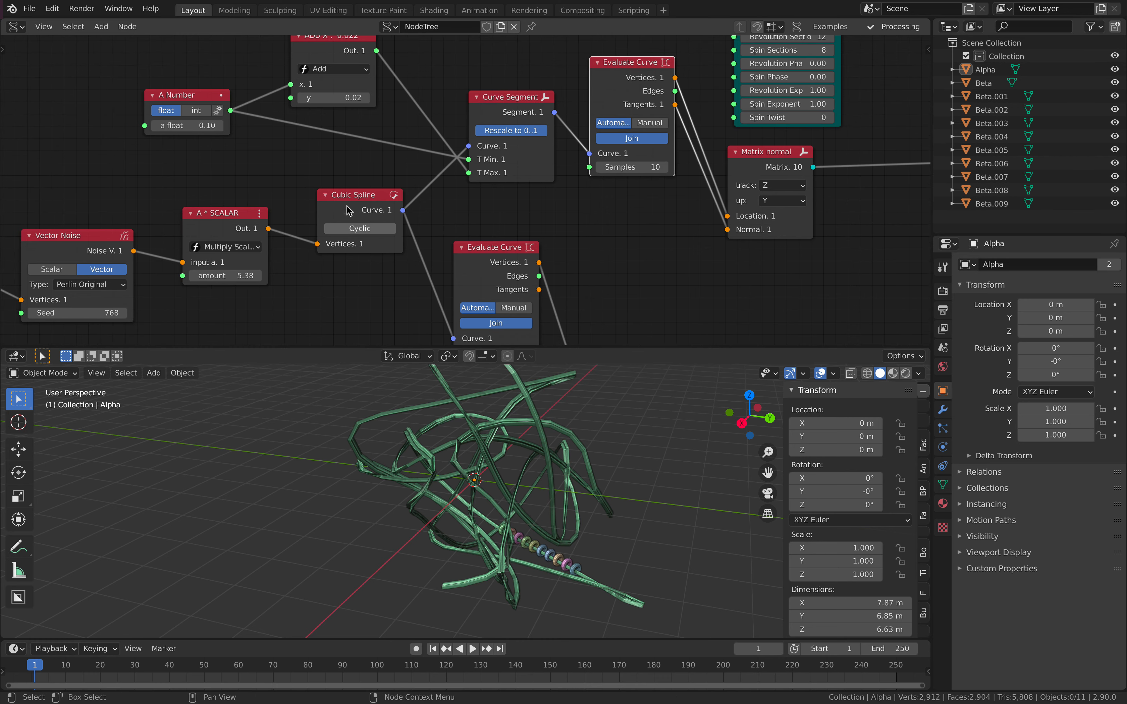
{"action": "middle_click_drag", "start_coordinate": [273, 194], "coordinate": [325, 174]}
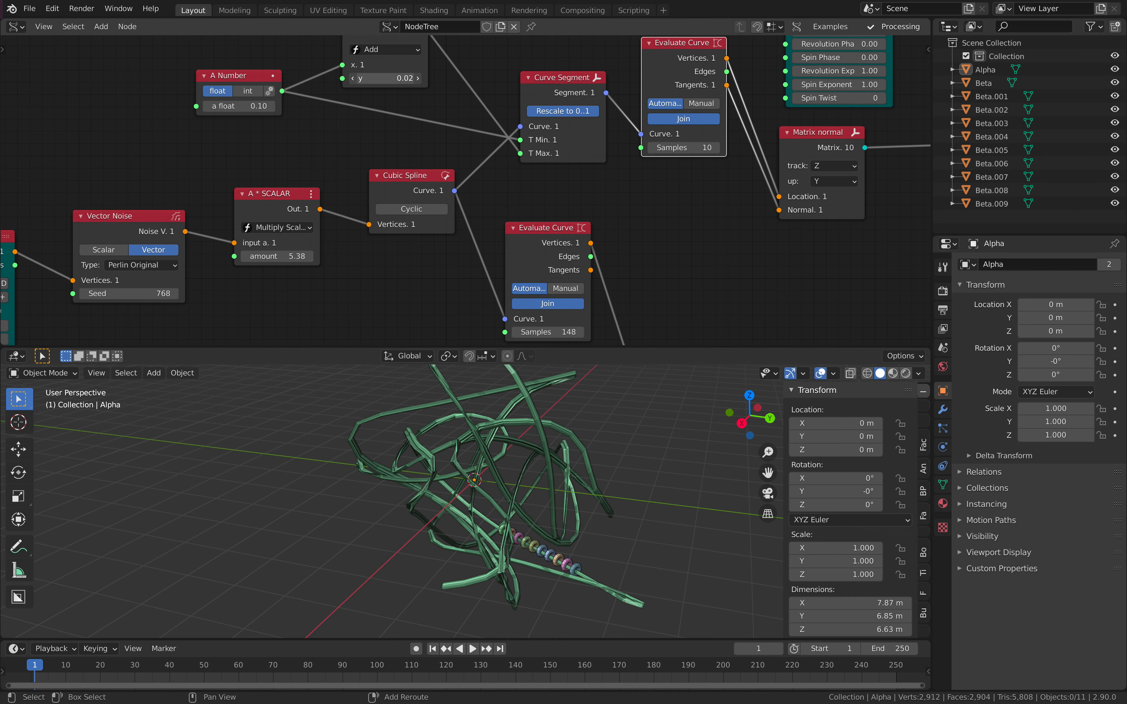
{"action": "scroll", "coordinate": [523, 131], "scroll_direction": "down", "scroll_amount": 2}
{"action": "key", "text": "ctrl+s"}
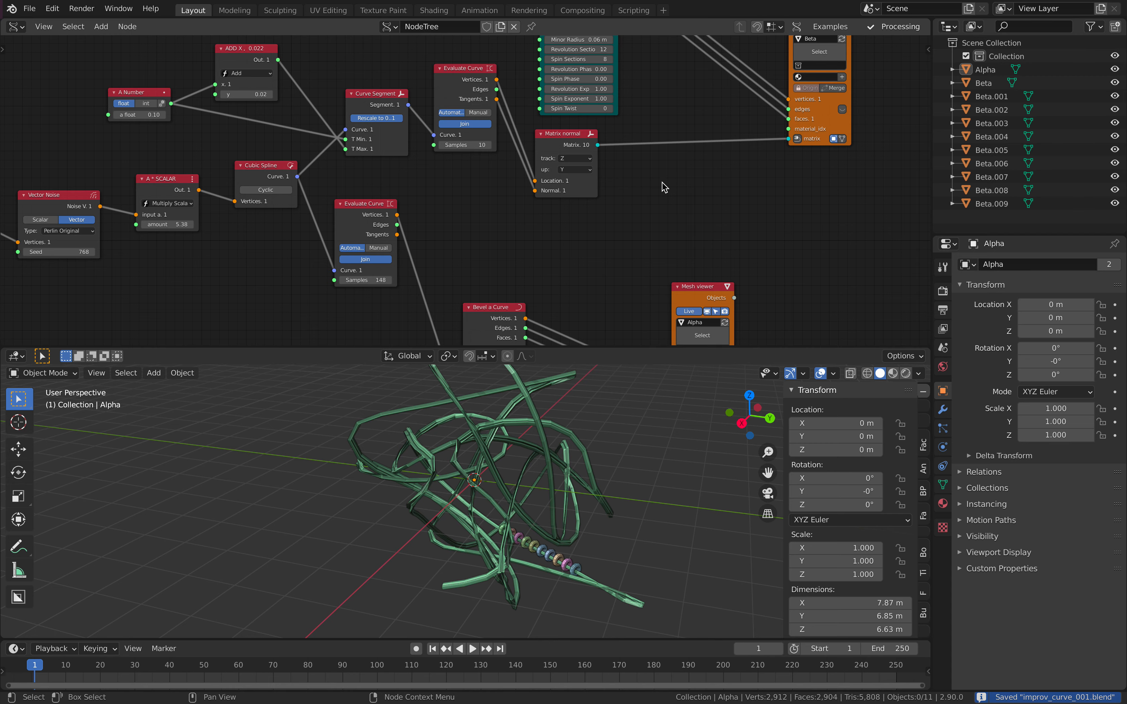
Try the Cubic Spline node with its Cyclic option enabled.
{"action": "middle_click_drag", "start_coordinate": [598, 104], "coordinate": [571, 211]}
{"action": "scroll", "coordinate": [551, 182], "scroll_direction": "up", "scroll_amount": 2}
{"action": "scroll", "coordinate": [606, 204], "scroll_direction": "down", "scroll_amount": 3}
{"action": "middle_click_drag", "start_coordinate": [621, 160], "coordinate": [940, 16]}
{"action": "scroll", "coordinate": [465, 203], "scroll_direction": "up", "scroll_amount": 3}
{"action": "scroll", "coordinate": [466, 202], "scroll_direction": "up", "scroll_amount": 3}
{"action": "middle_click_drag", "start_coordinate": [485, 184], "coordinate": [375, 263]}
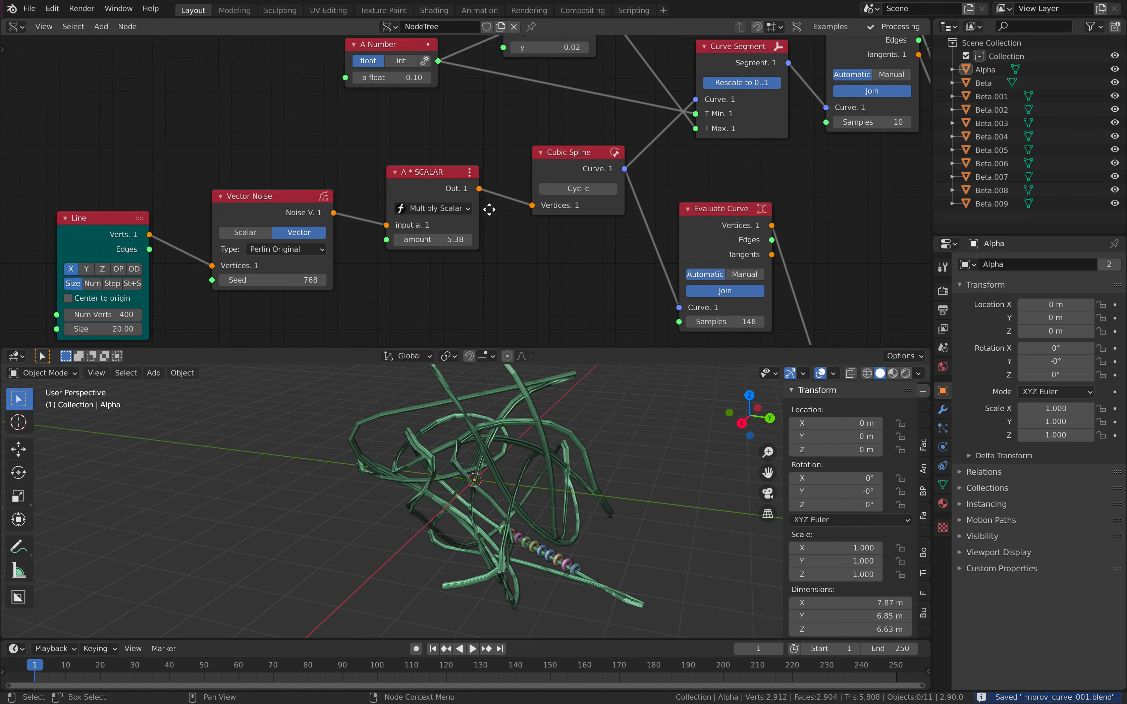
{"action": "middle_click_drag", "start_coordinate": [488, 209], "coordinate": [453, 235]}
{"action": "left_click", "coordinate": [540, 215]}
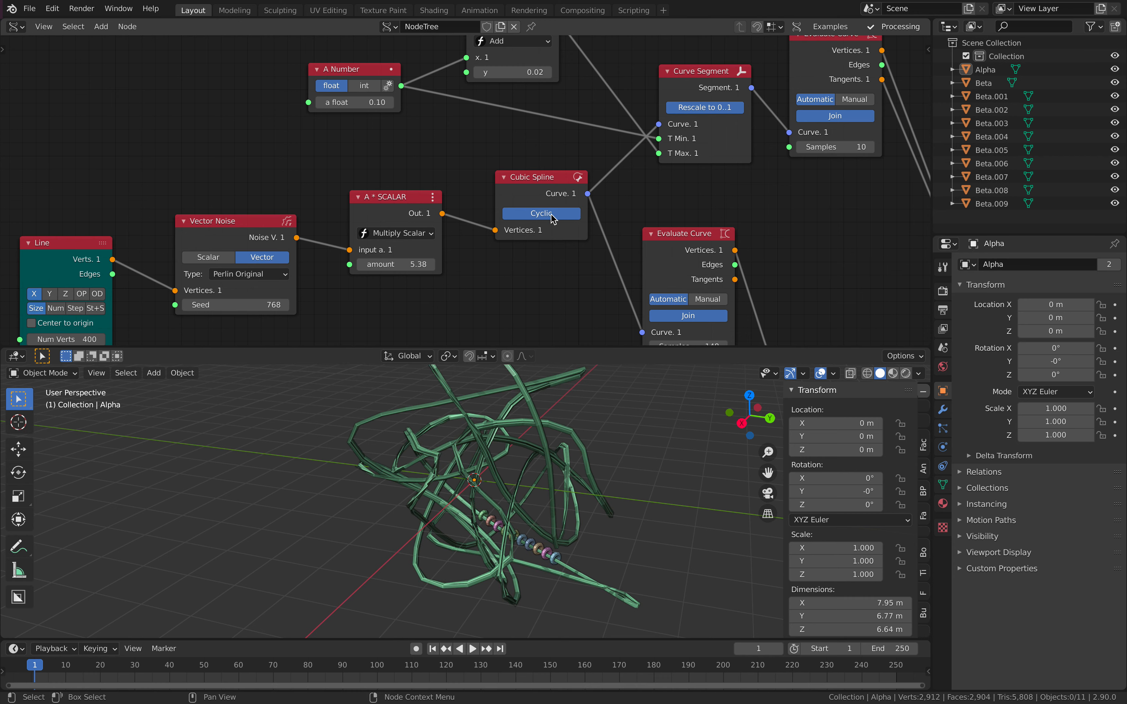
Try an A Number float of 1.17 on the closed spline, and disable the Cubic Spline's Cyclic option.
{"action": "scroll", "coordinate": [433, 131], "scroll_direction": "left", "scroll_amount": 4}
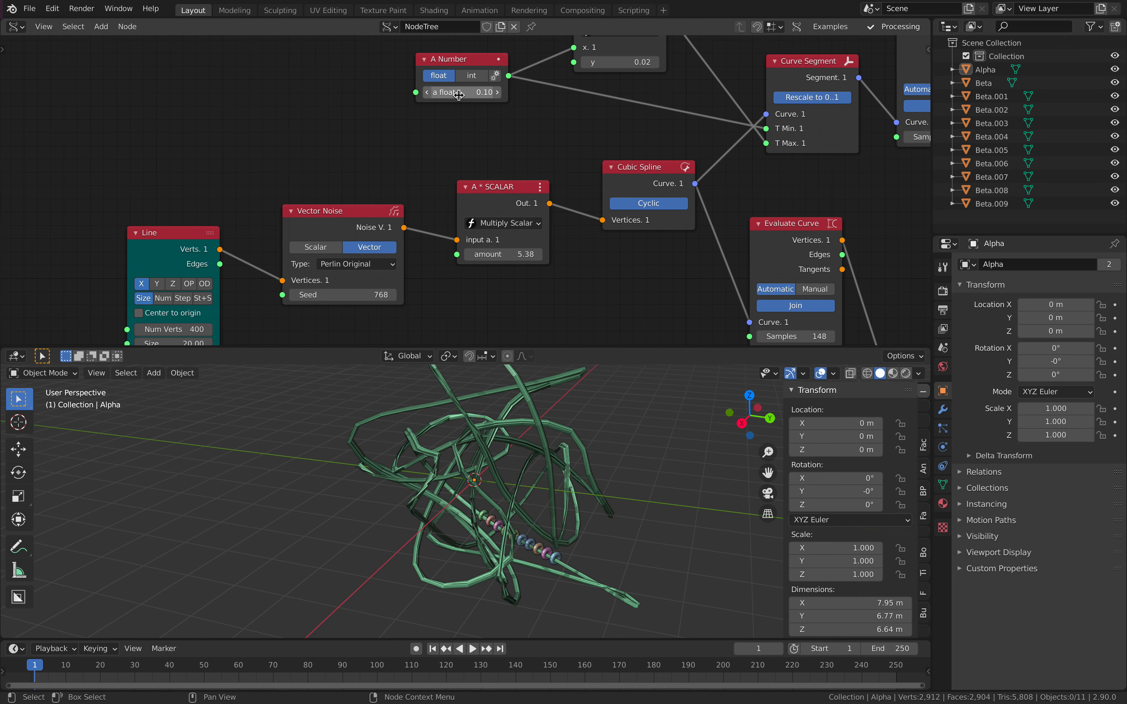
{"action": "middle_click_drag", "start_coordinate": [459, 95], "coordinate": [384, 145]}
{"action": "left_click_drag", "start_coordinate": [377, 131], "coordinate": [475, 130]}
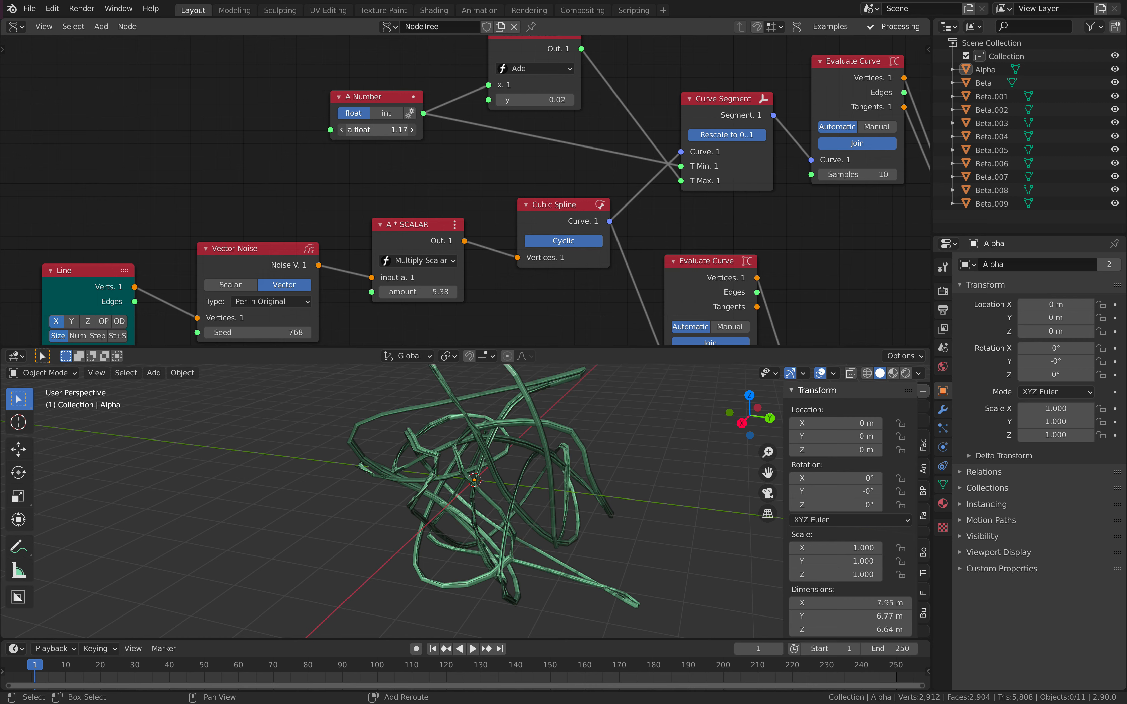
{"action": "mouse_move", "coordinate": [386, 130]}
{"action": "left_mouse_down"}
{"action": "mouse_move", "coordinate": [358, 130]}
{"action": "mouse_move", "coordinate": [403, 131]}
{"action": "left_mouse_up"}
{"action": "left_click", "coordinate": [536, 242]}
Shift the Curve Segment node and the upper Evaluate Curve node slightly up in the node layout.
{"action": "middle_click_drag", "start_coordinate": [453, 161], "coordinate": [398, 142]}
{"action": "middle_click_drag", "start_coordinate": [548, 227], "coordinate": [442, 187]}
{"action": "scroll", "coordinate": [397, 199], "scroll_direction": "down", "scroll_amount": 2}
{"action": "middle_click_drag", "start_coordinate": [512, 178], "coordinate": [349, 212]}
{"action": "scroll", "coordinate": [350, 213], "scroll_direction": "up", "scroll_amount": 1}
{"action": "left_click_drag", "start_coordinate": [381, 99], "coordinate": [371, 85]}
{"action": "middle_click_drag", "start_coordinate": [371, 85], "coordinate": [357, 159]}
{"action": "left_click_drag", "start_coordinate": [514, 139], "coordinate": [510, 123]}
{"action": "middle_click_drag", "start_coordinate": [532, 123], "coordinate": [412, 180]}
{"action": "left_click_drag", "start_coordinate": [499, 92], "coordinate": [493, 82]}
Move the Beta Mesh viewer node closer to the Matrix normal node and save the file.
{"action": "scroll", "coordinate": [493, 209], "scroll_direction": "down", "scroll_amount": 2}
{"action": "left_click", "coordinate": [506, 267]}
{"action": "left_click_drag", "start_coordinate": [506, 267], "coordinate": [509, 268]}
{"action": "left_click_drag", "start_coordinate": [785, 118], "coordinate": [664, 110]}
{"action": "scroll", "coordinate": [410, 149], "scroll_direction": "down", "scroll_amount": 2}
{"action": "middle_click_drag", "start_coordinate": [409, 149], "coordinate": [529, 97]}
{"action": "left_click", "coordinate": [32, 10]}
{"action": "left_click", "coordinate": [62, 95]}
Set the A Number float to 0.82 to slide the rings along the spline, and inspect them from another angle.
{"action": "middle_click_drag", "start_coordinate": [508, 259], "coordinate": [515, 216]}
{"action": "middle_click_drag", "start_coordinate": [565, 415], "coordinate": [406, 406]}
{"action": "middle_click_drag", "start_coordinate": [302, 260], "coordinate": [480, 203]}
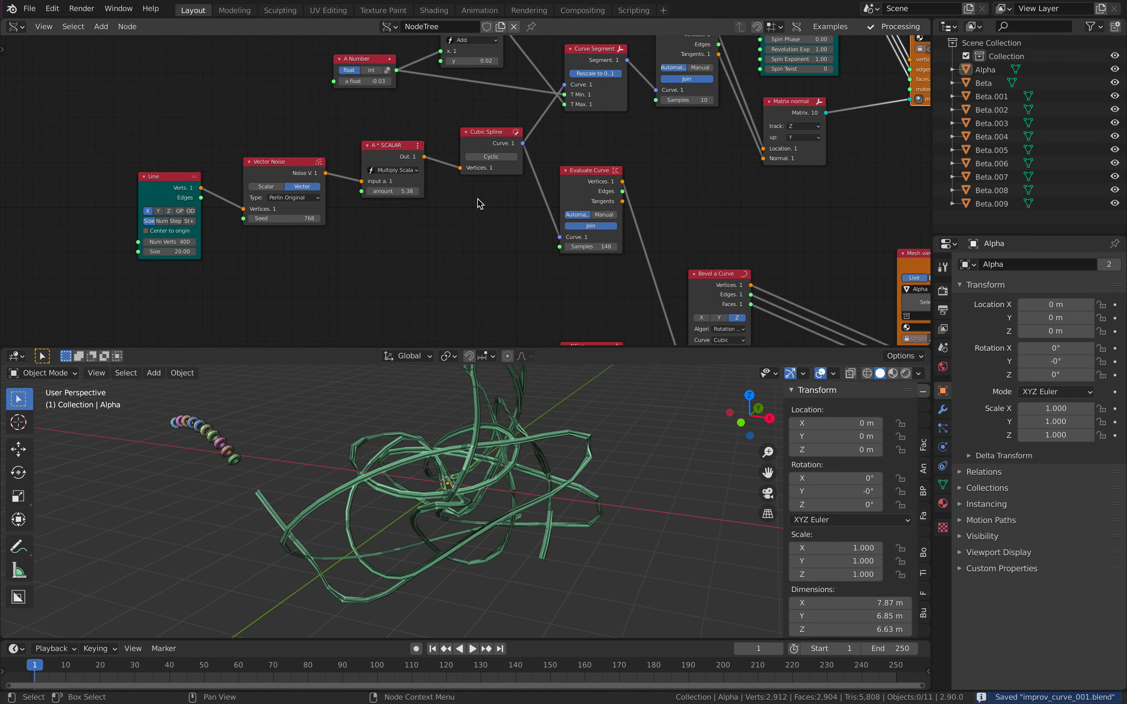
{"action": "left_click_drag", "start_coordinate": [374, 80], "coordinate": [441, 80]}
{"action": "middle_click_drag", "start_coordinate": [448, 410], "coordinate": [582, 414]}
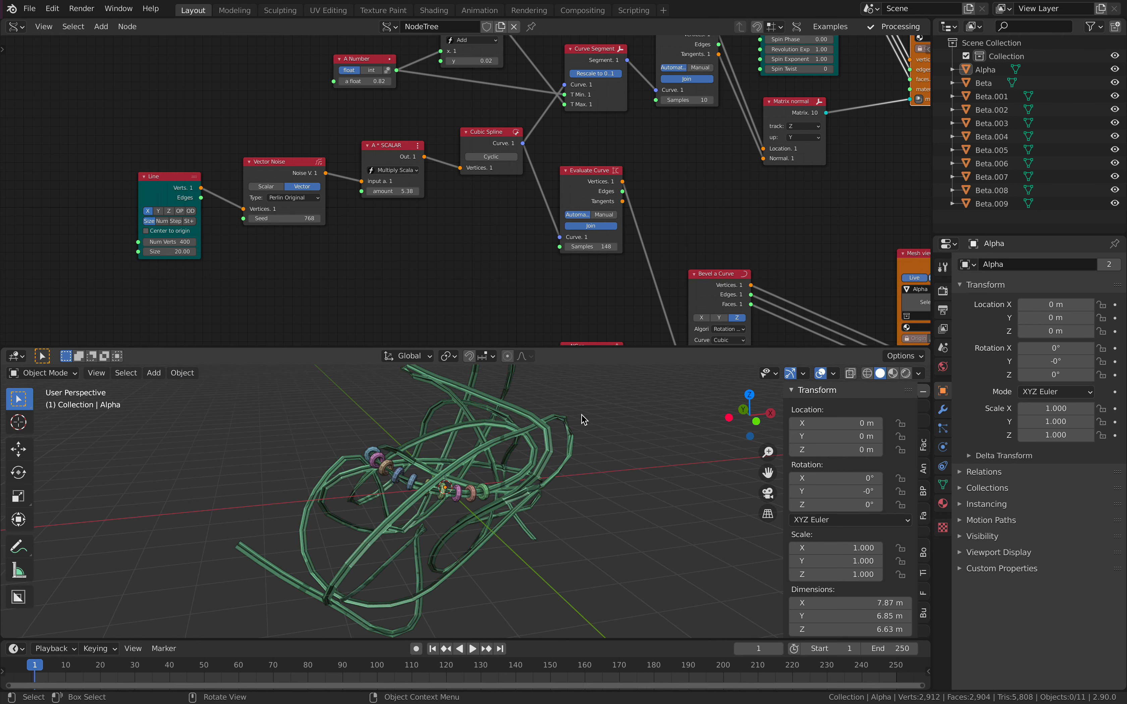